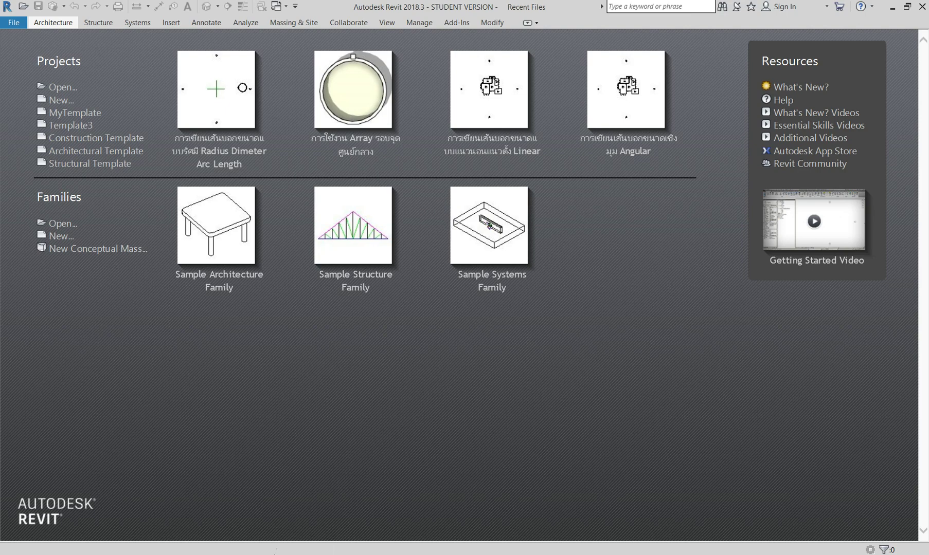
Open the MyTemplate Grid.rte template from the Revit start screen's Projects browser.
{"action": "mouse_move", "coordinate": [277, 549]}
{"action": "left_click", "coordinate": [253, 509]}
{"action": "left_click", "coordinate": [54, 89]}
{"action": "scroll", "coordinate": [345, 270], "scroll_direction": "down", "scroll_amount": 1}
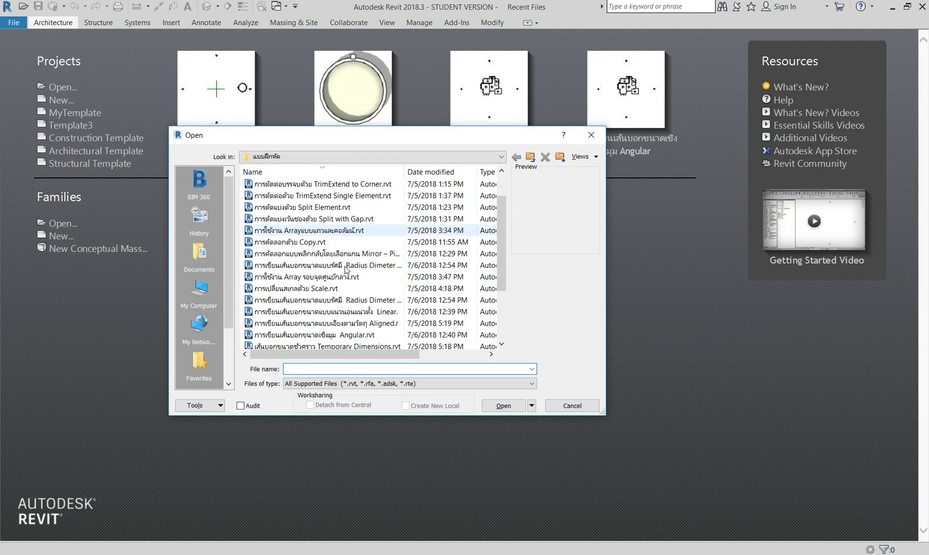
{"action": "scroll", "coordinate": [346, 270], "scroll_direction": "down", "scroll_amount": 2}
{"action": "left_click", "coordinate": [304, 312]}
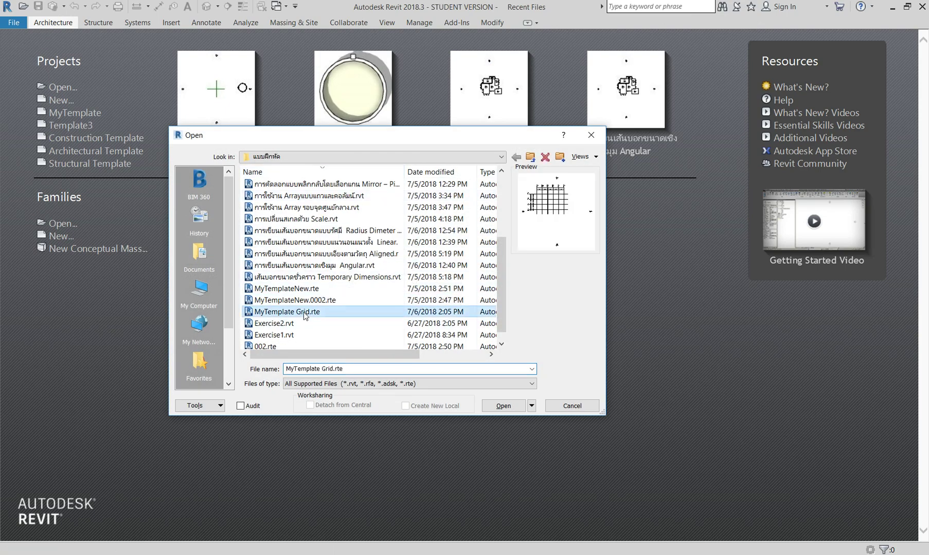
{"action": "left_click", "coordinate": [504, 406]}
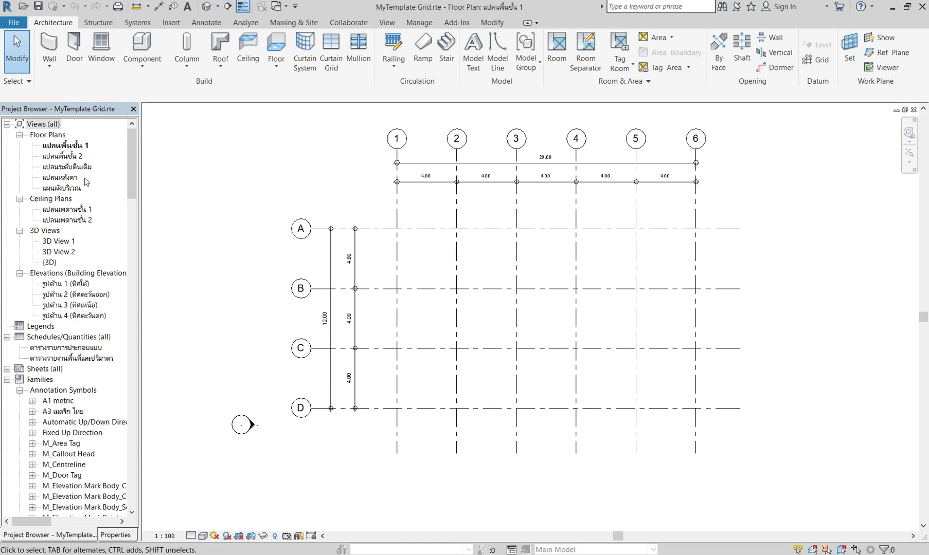
On the first-floor plan, window-select grids 1–6 and A–D with all their dimensions.
{"action": "double_click", "coordinate": [70, 168]}
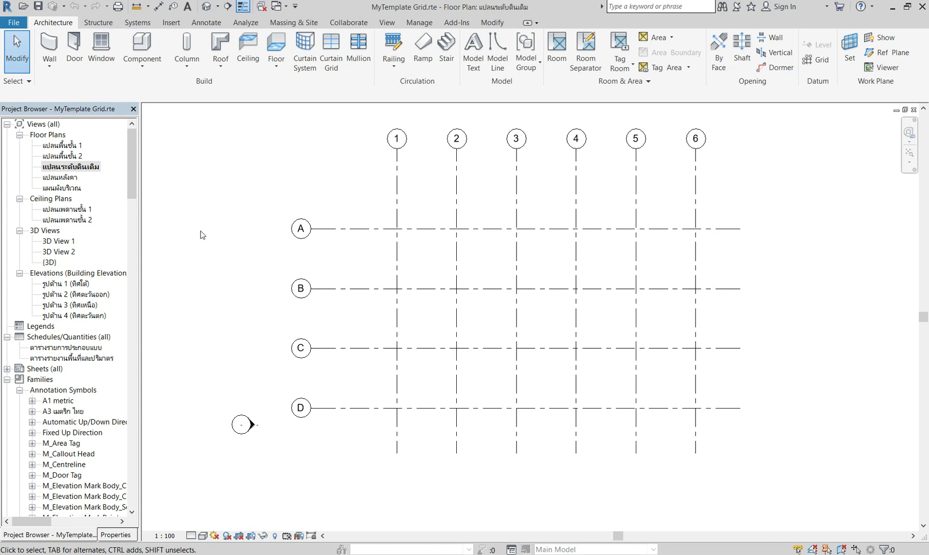
{"action": "left_click", "coordinate": [64, 146]}
{"action": "double_click", "coordinate": [64, 146]}
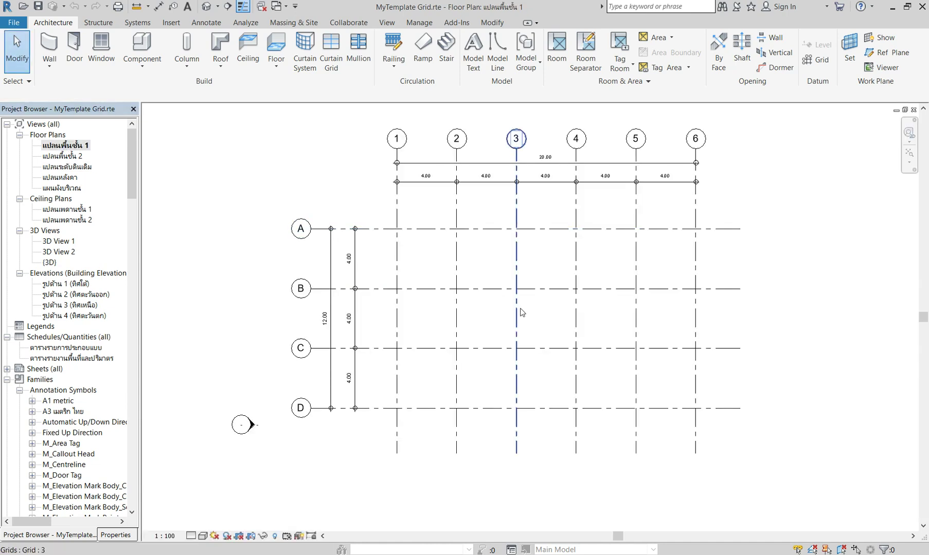
{"action": "left_click_drag", "start_coordinate": [311, 171], "coordinate": [319, 122]}
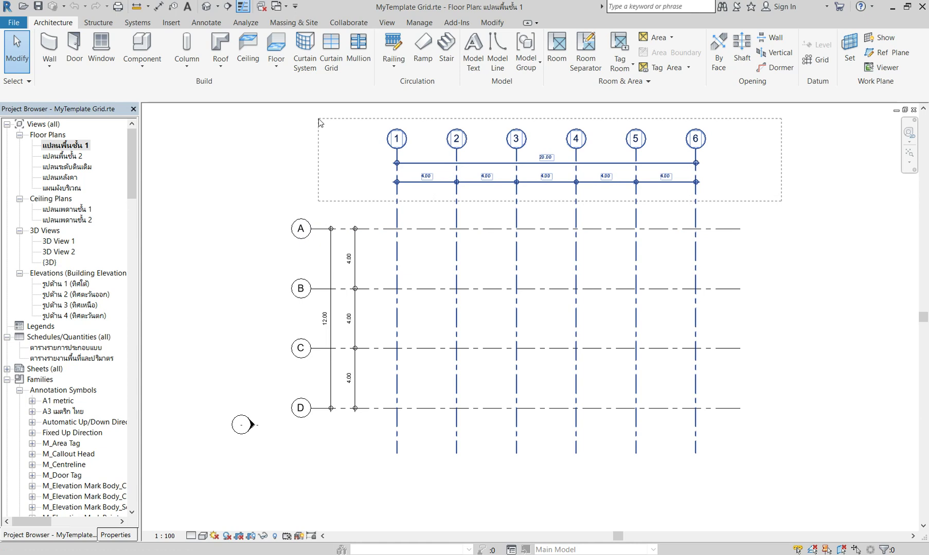
{"action": "left_click_drag", "start_coordinate": [319, 122], "coordinate": [319, 123]}
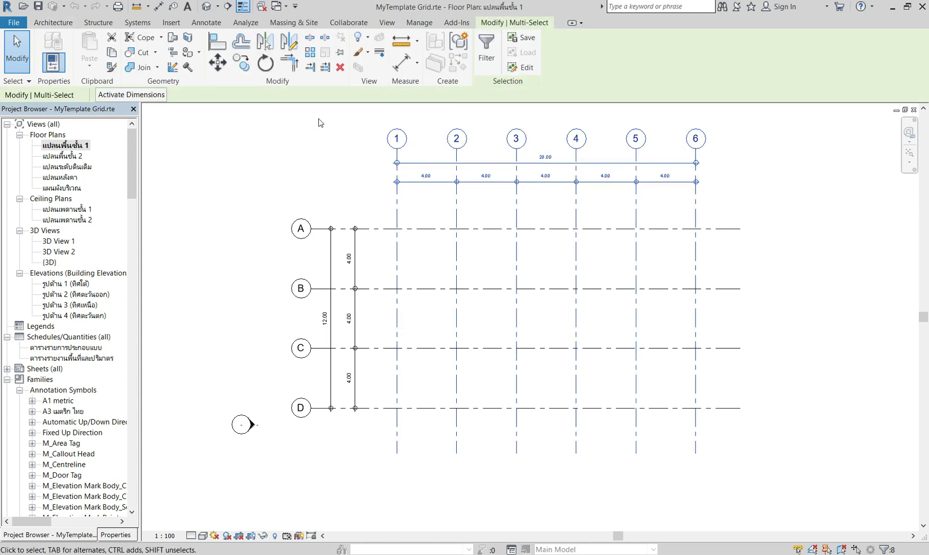
{"action": "mouse_move", "coordinate": [367, 452]}
{"action": "left_mouse_down", "text": "ctrl"}
{"action": "mouse_move", "coordinate": [256, 175]}
{"action": "mouse_move", "coordinate": [265, 181]}
{"action": "left_mouse_up", "text": "ctrl"}
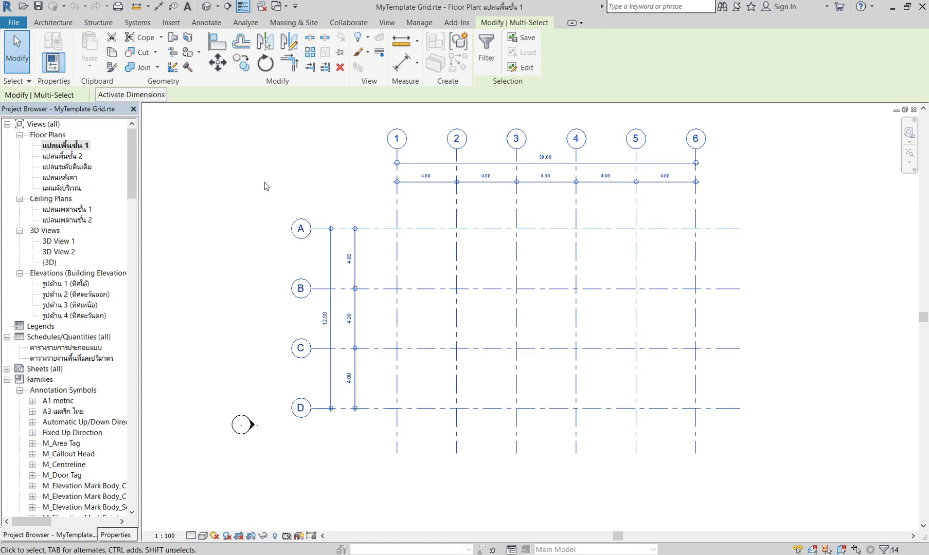
Make the selection model group Group 1 and view it on the ground-level plan.
{"action": "left_click", "coordinate": [462, 43]}
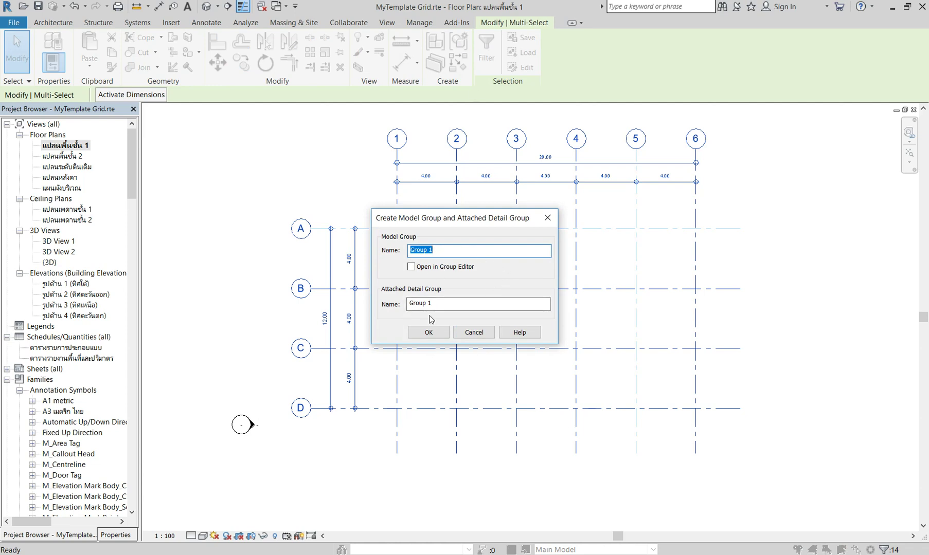
{"action": "left_click", "coordinate": [425, 332]}
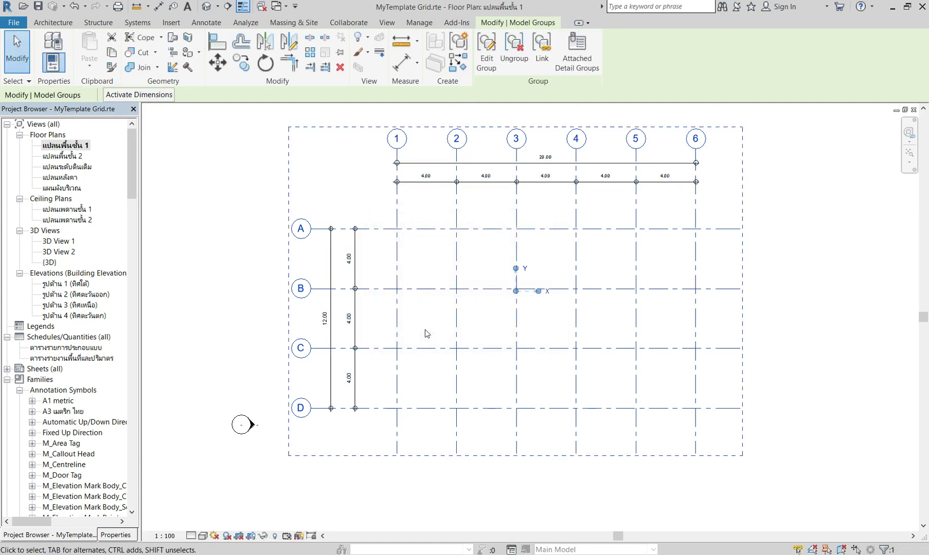
{"action": "left_click", "coordinate": [353, 186]}
{"action": "double_click", "coordinate": [71, 166]}
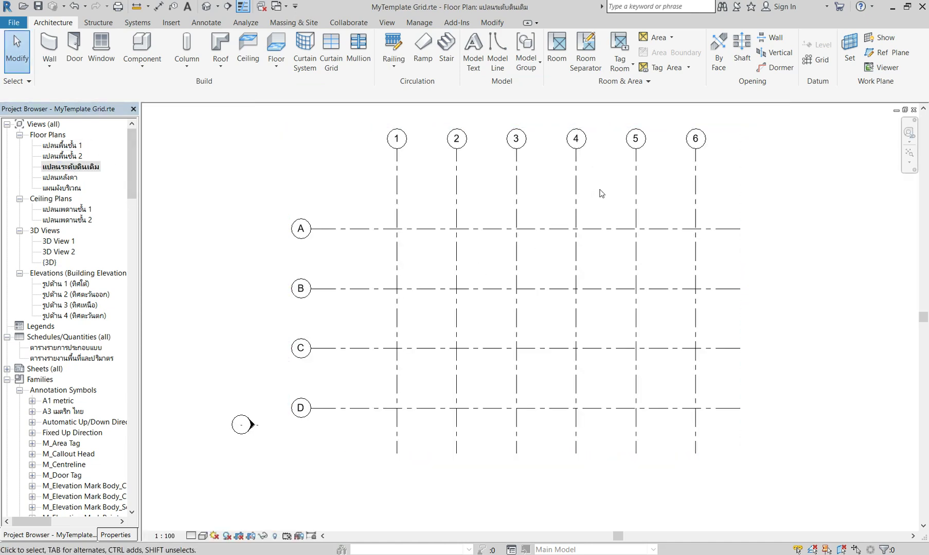
Attach the Floor Plan: Group 1 detail group so its 20.00, 4.00, 12.00 dimensions show.
{"action": "left_click", "coordinate": [632, 180]}
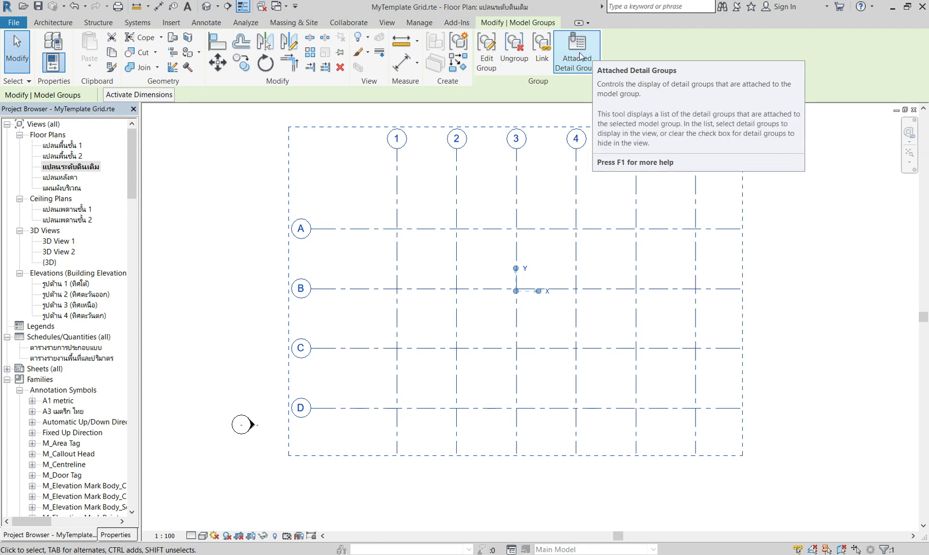
{"action": "left_click", "coordinate": [579, 52]}
{"action": "left_click", "coordinate": [376, 175]}
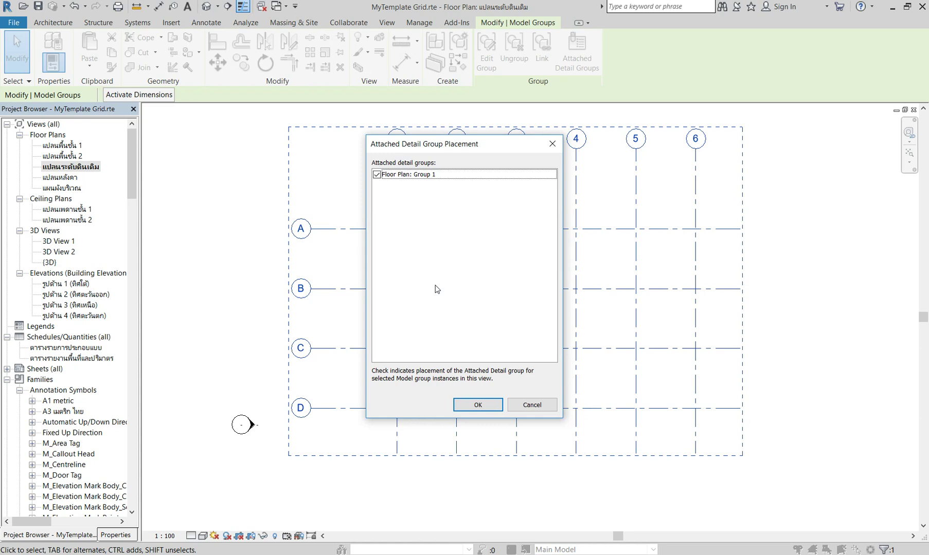
{"action": "left_click", "coordinate": [479, 404]}
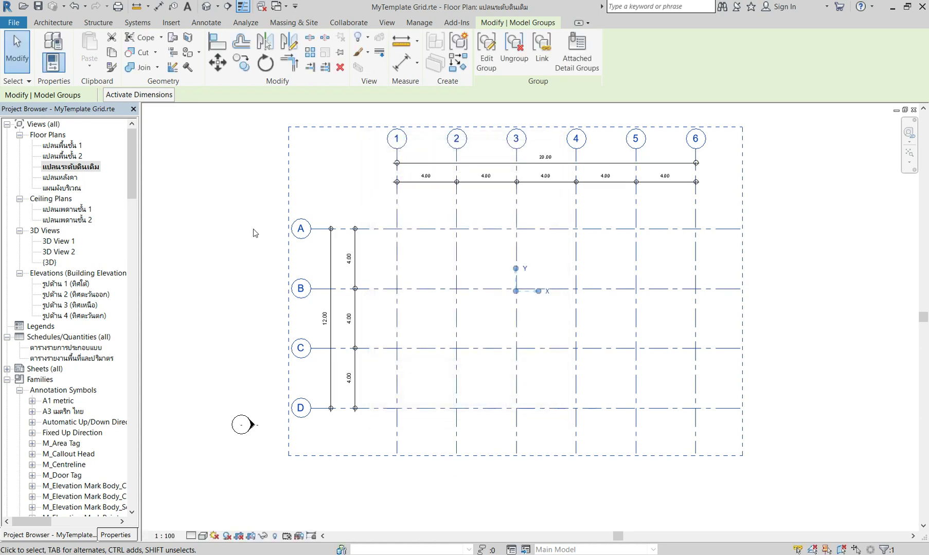
{"action": "left_click", "coordinate": [198, 207]}
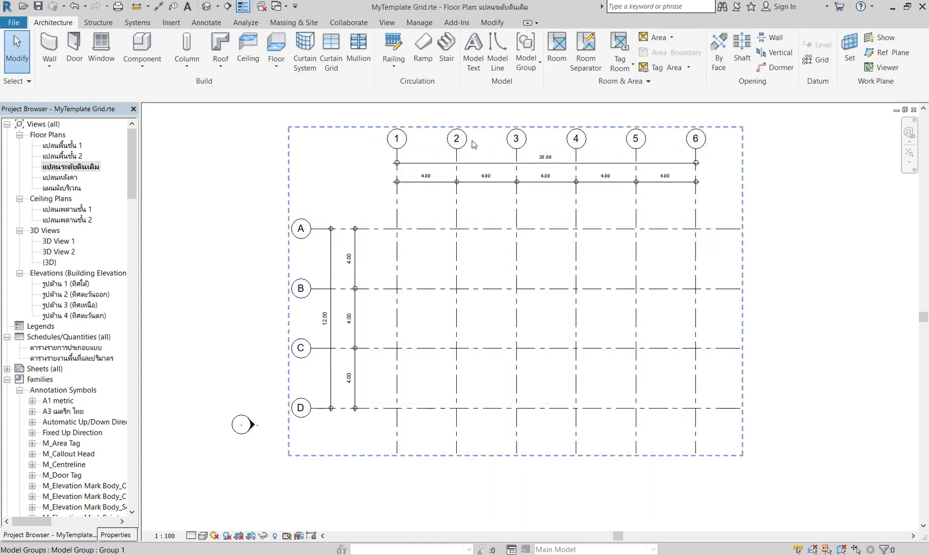
{"action": "left_click", "coordinate": [697, 147]}
{"action": "left_click", "coordinate": [805, 217]}
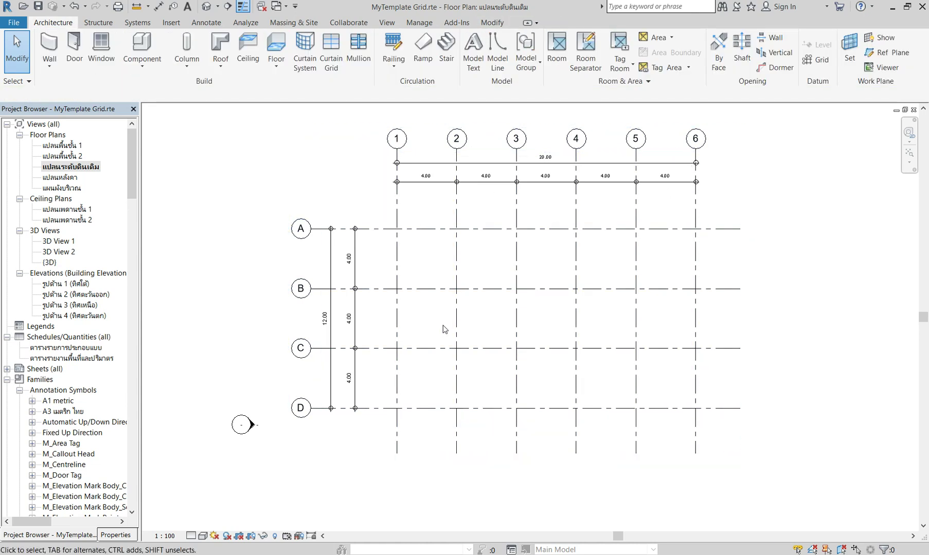
{"action": "scroll", "coordinate": [554, 269], "scroll_direction": "up", "scroll_amount": 1}
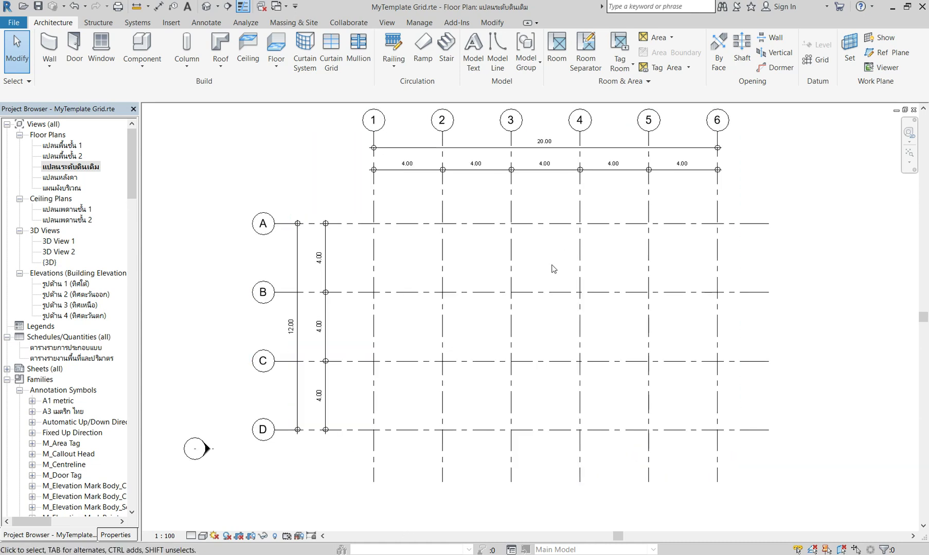
Start the Structural Column tool and agree to load a structural column tag.
{"action": "scroll", "coordinate": [554, 268], "scroll_direction": "down", "scroll_amount": 1}
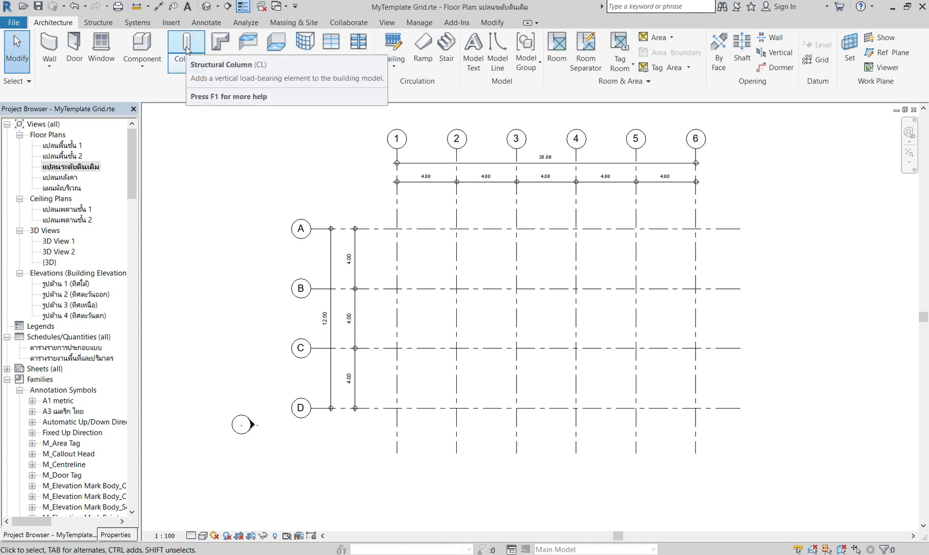
{"action": "left_click", "coordinate": [114, 534]}
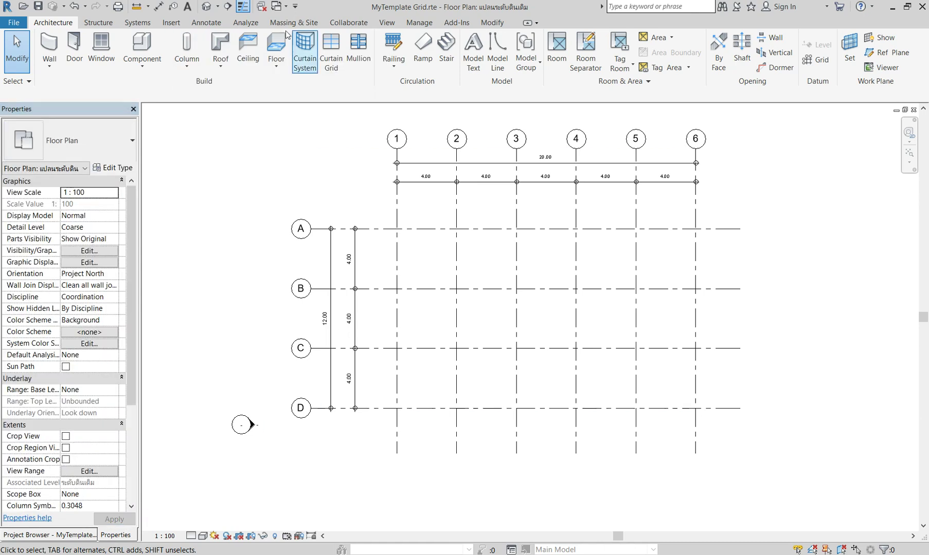
{"action": "left_click", "coordinate": [197, 69]}
{"action": "left_click", "coordinate": [210, 87]}
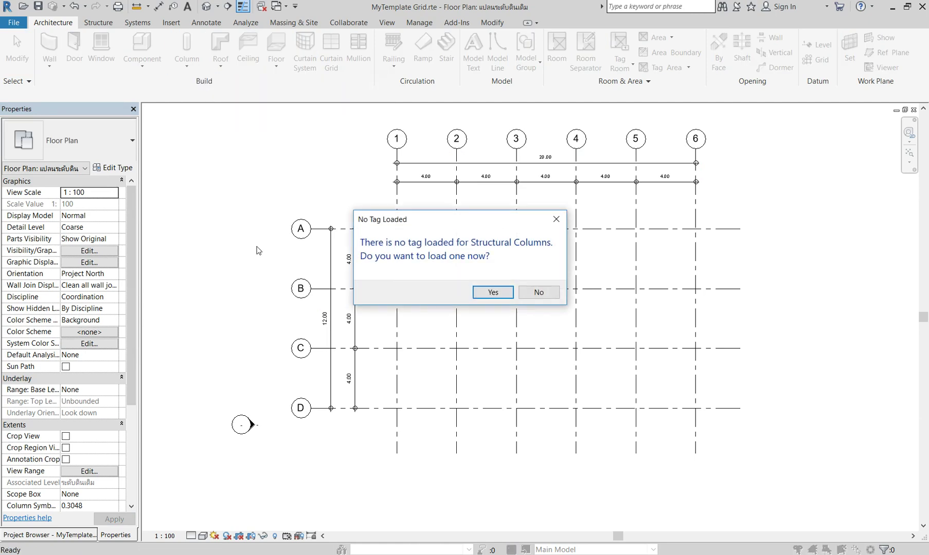
{"action": "left_click", "coordinate": [497, 291]}
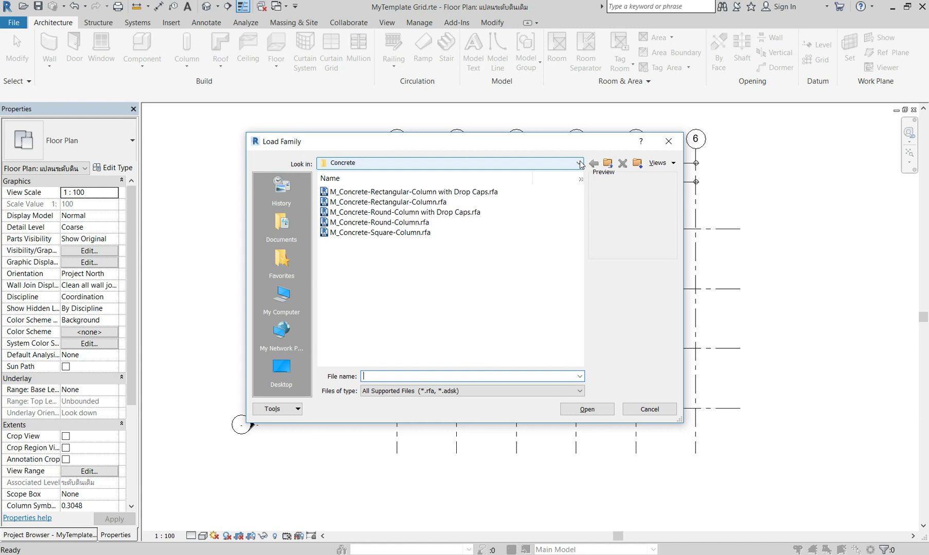
Browse to C:\ProgramData\Autodesk\RVT 2018\Libraries\Thailand\Structural Columns\Concrete.
{"action": "left_click", "coordinate": [580, 163]}
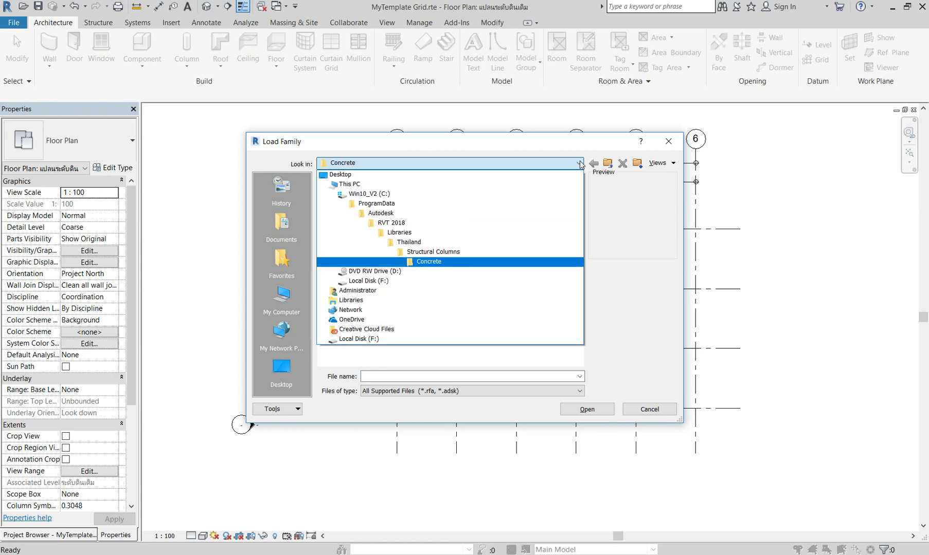
{"action": "left_click", "coordinate": [418, 196]}
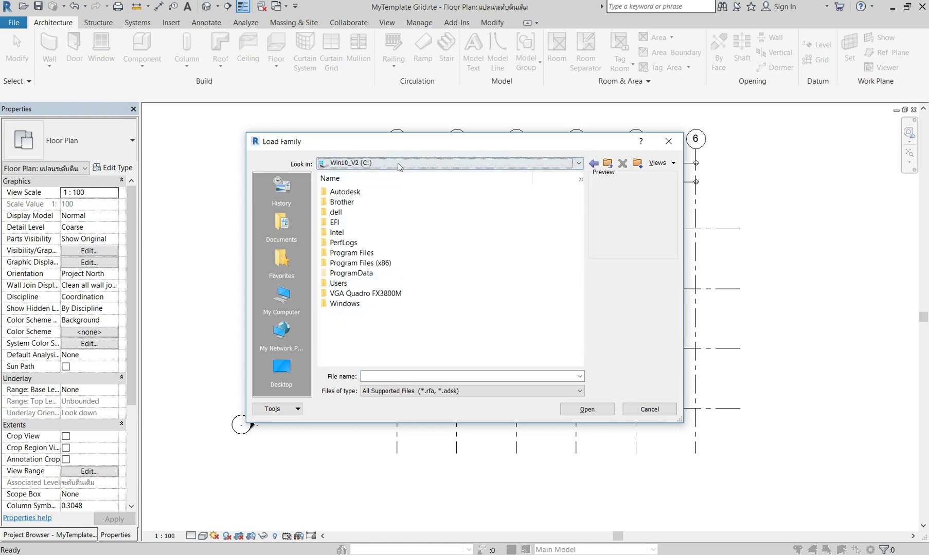
{"action": "double_click", "coordinate": [374, 276]}
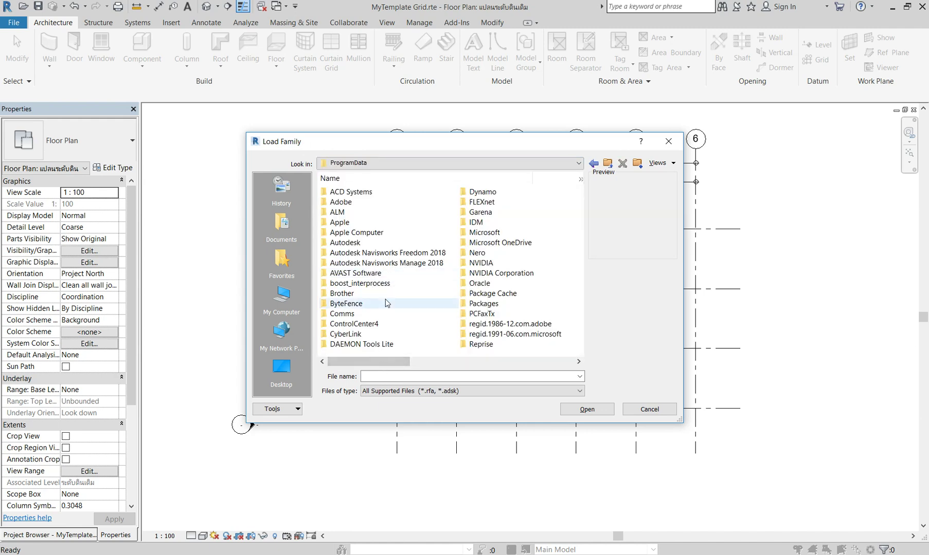
{"action": "double_click", "coordinate": [368, 243]}
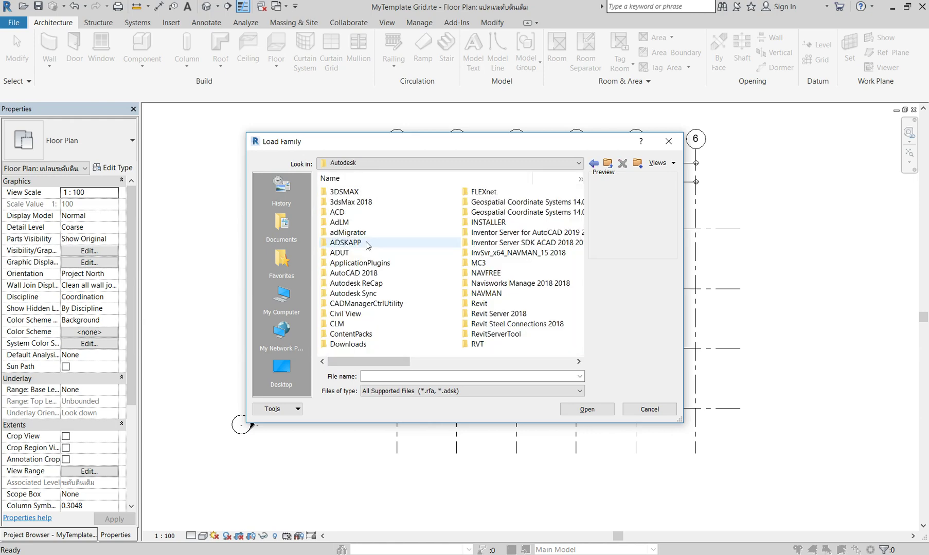
{"action": "scroll", "coordinate": [488, 307], "scroll_direction": "down", "scroll_amount": 1}
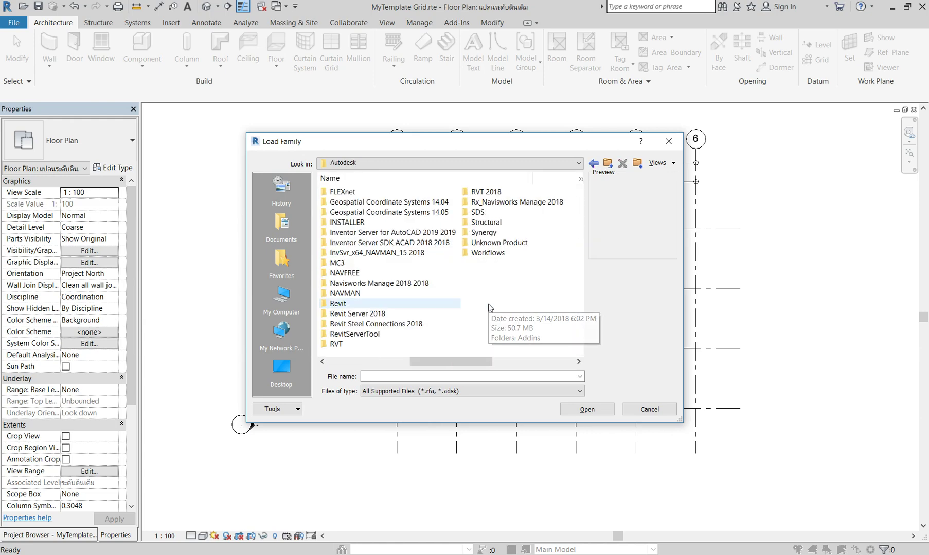
{"action": "left_click", "coordinate": [498, 193]}
{"action": "double_click", "coordinate": [498, 193]}
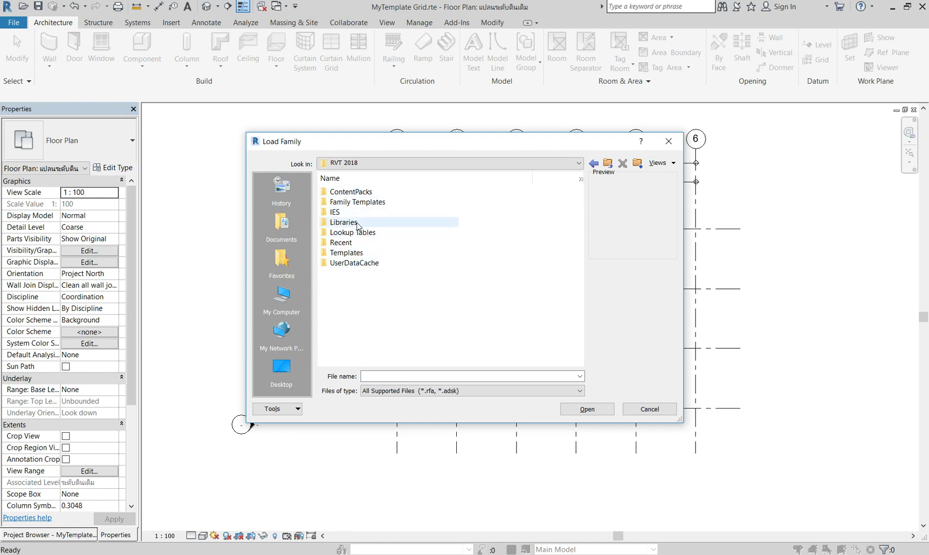
{"action": "double_click", "coordinate": [360, 223]}
{"action": "double_click", "coordinate": [358, 203]}
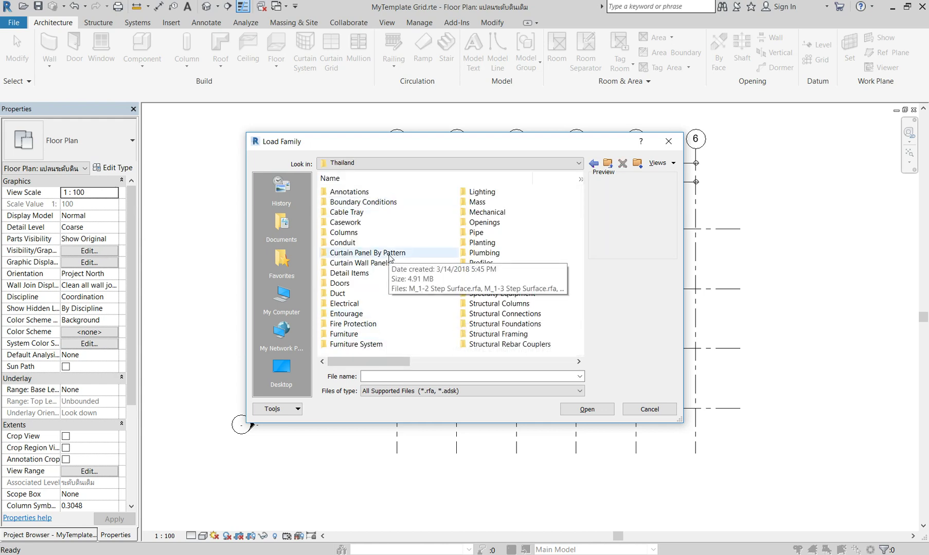
{"action": "double_click", "coordinate": [511, 306]}
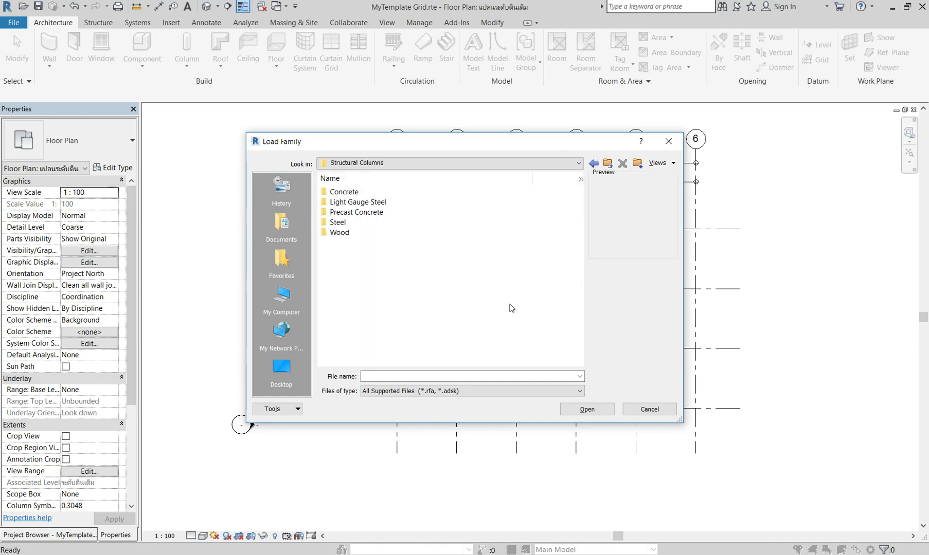
{"action": "double_click", "coordinate": [356, 193]}
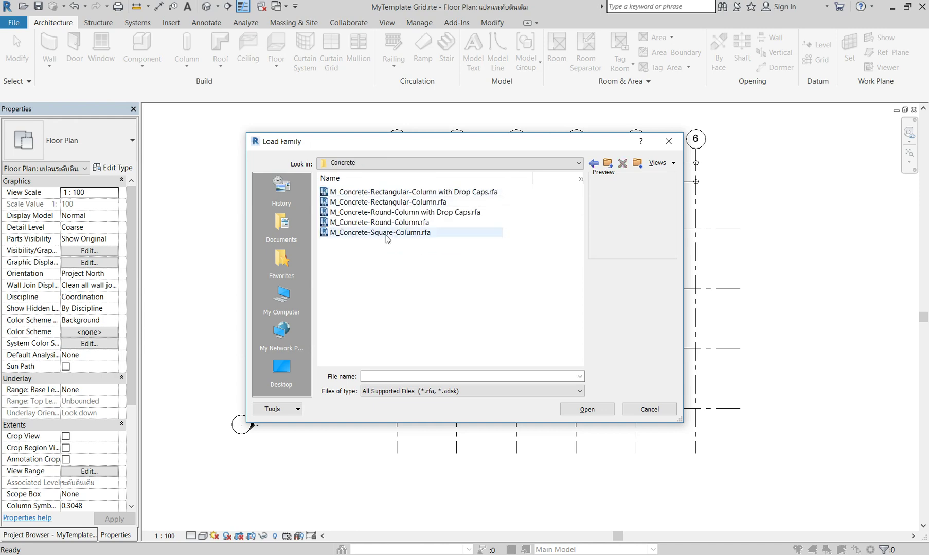
Try loading M_Concrete-Square-Column.rfa, then cancel after the load error to resume column placement.
{"action": "left_click", "coordinate": [363, 234]}
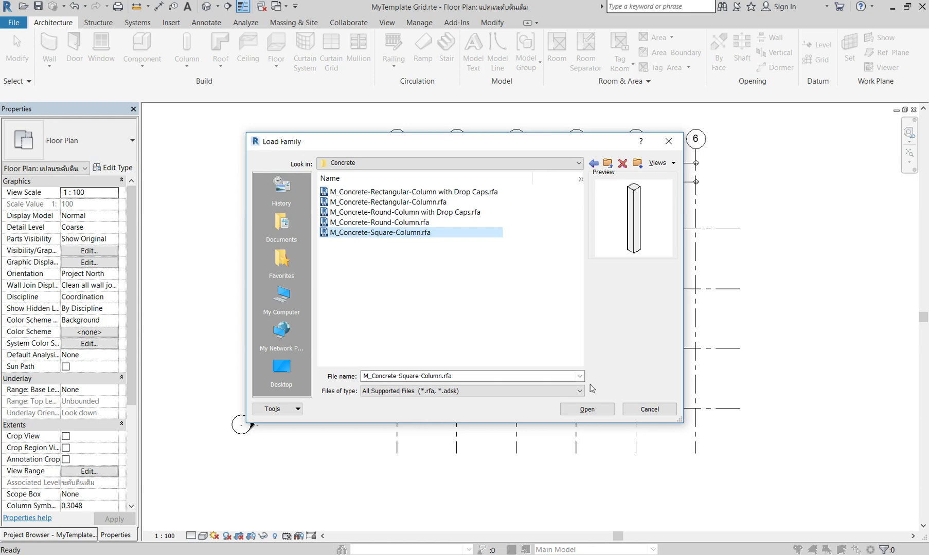
{"action": "left_click", "coordinate": [576, 409]}
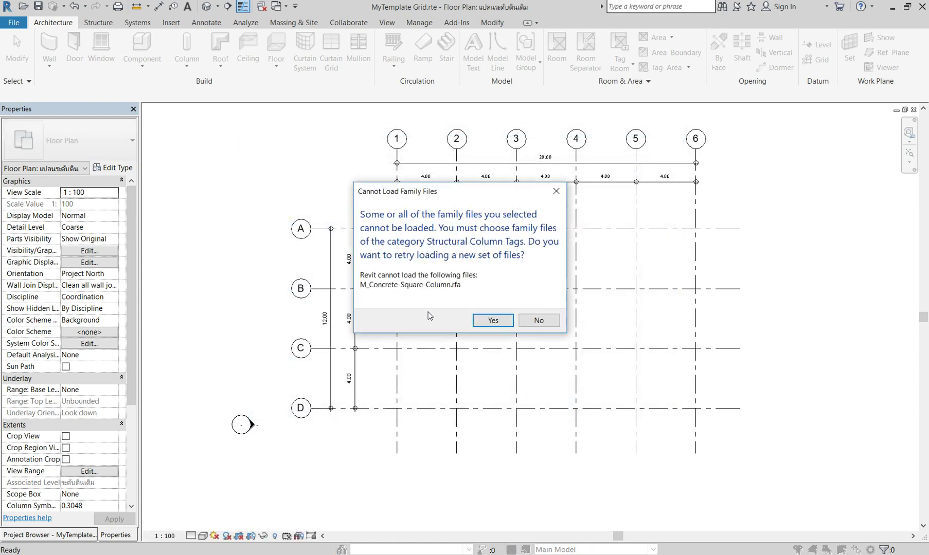
{"action": "left_click", "coordinate": [492, 320]}
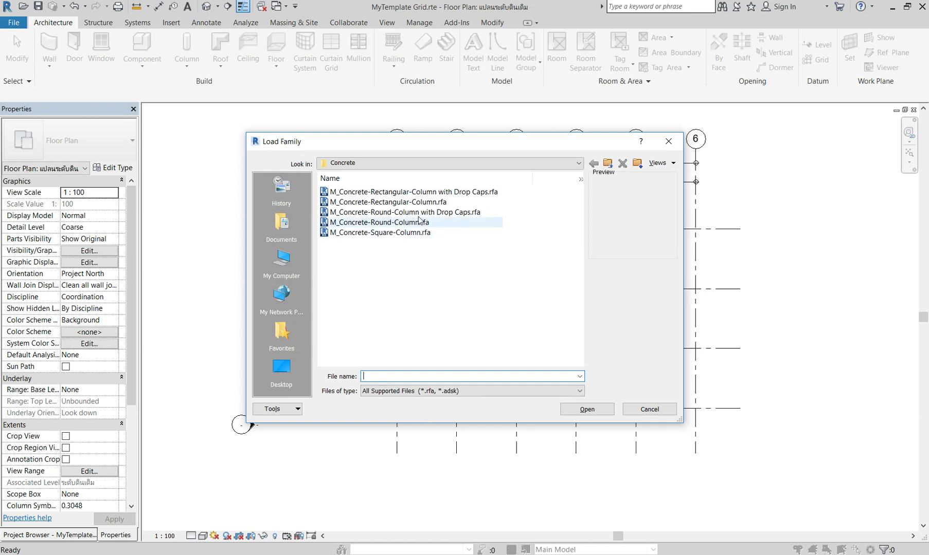
{"action": "left_click", "coordinate": [668, 141]}
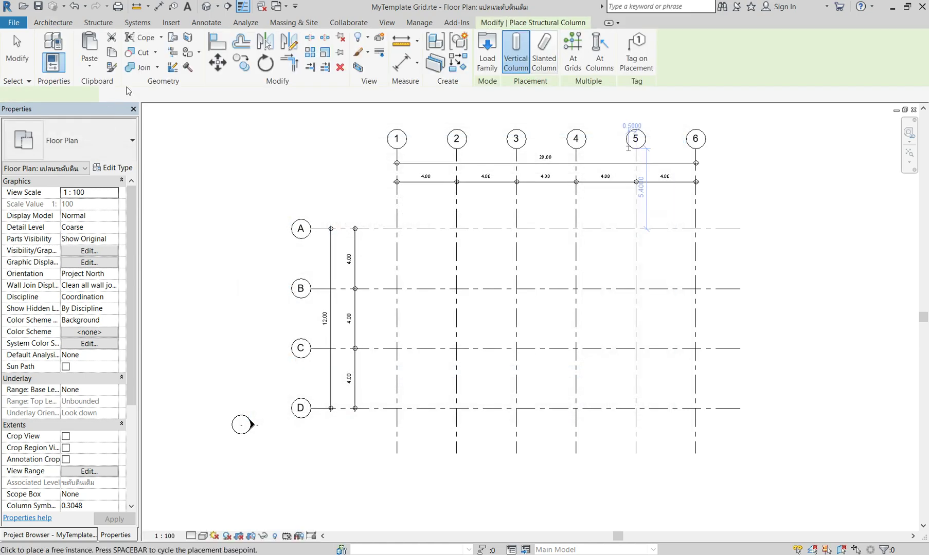
Through Edit Type, load M_Concrete-Square-Column.rfa and accept its 300 x 300mm type.
{"action": "left_click", "coordinate": [127, 147]}
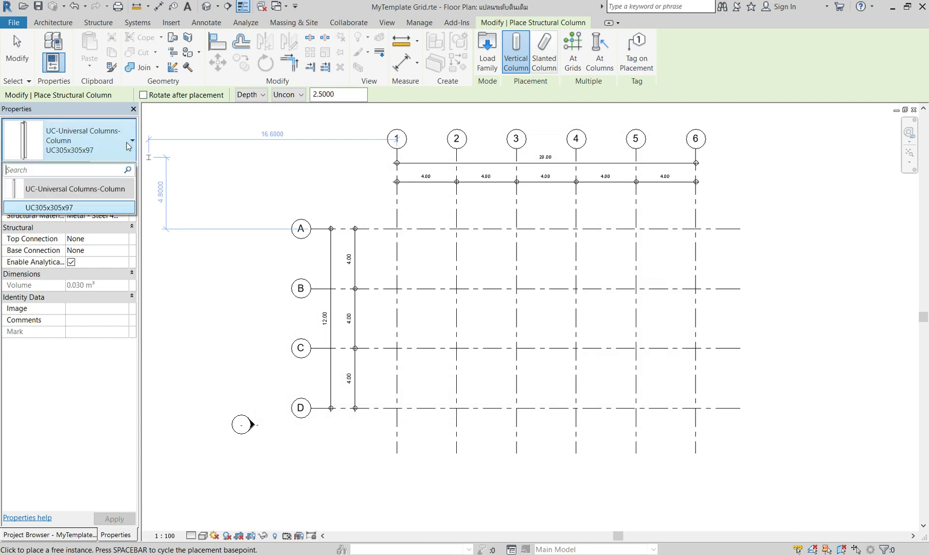
{"action": "left_click", "coordinate": [105, 111]}
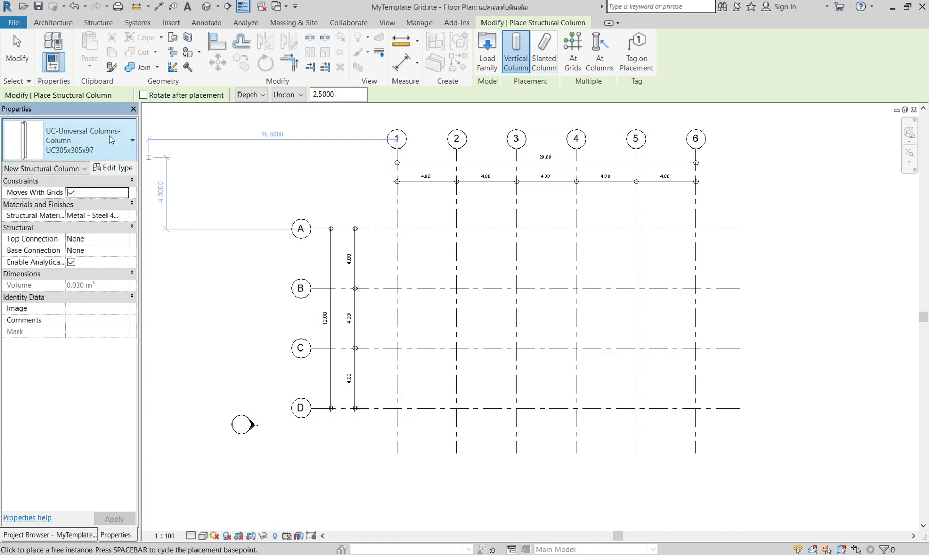
{"action": "left_click", "coordinate": [114, 168]}
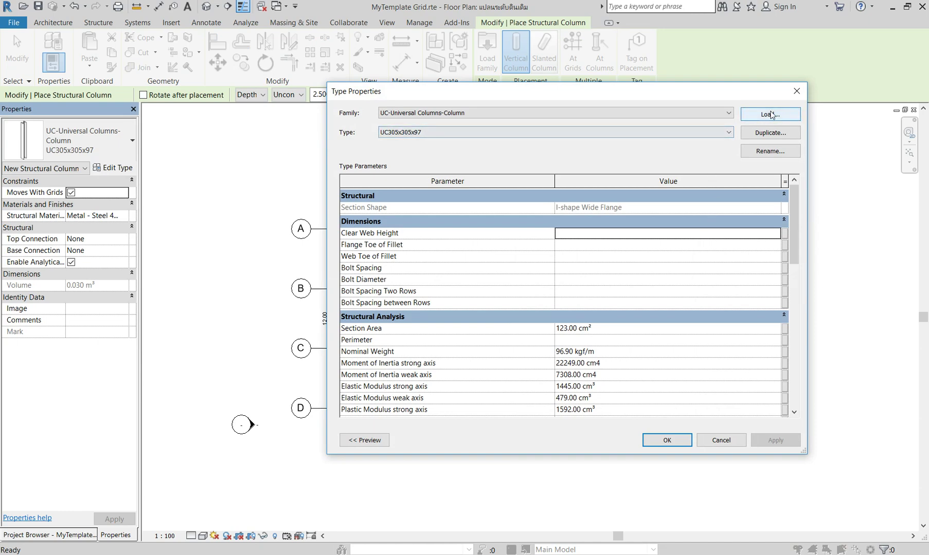
{"action": "left_click", "coordinate": [729, 133]}
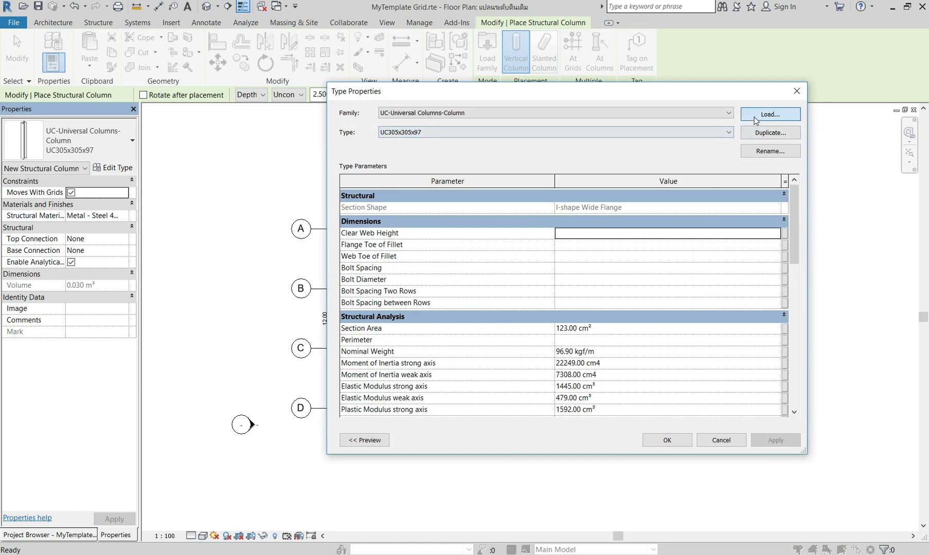
{"action": "left_click", "coordinate": [770, 114]}
{"action": "left_click", "coordinate": [379, 232]}
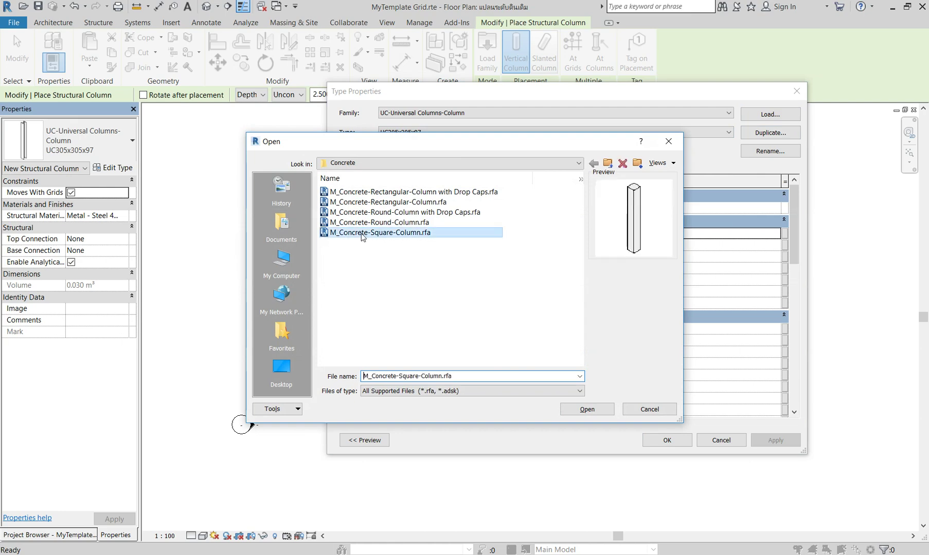
{"action": "left_click", "coordinate": [588, 411]}
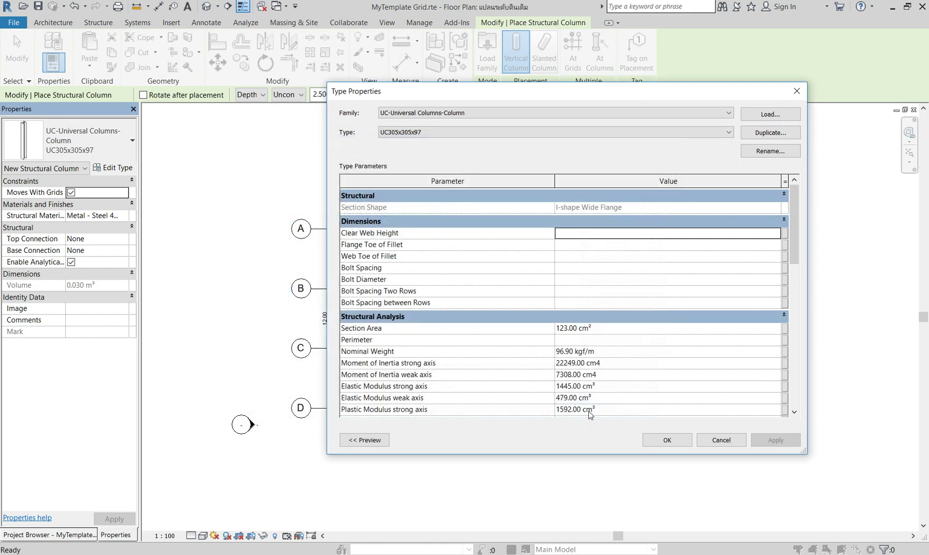
{"action": "left_click", "coordinate": [667, 441]}
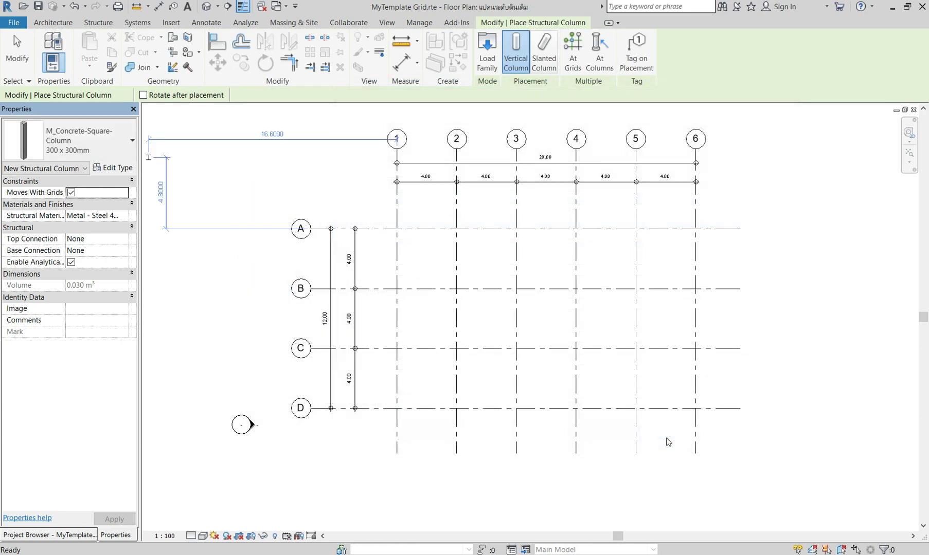
Keep the 300 x 300mm column type active and turn on Tag on Placement.
{"action": "left_click", "coordinate": [122, 145]}
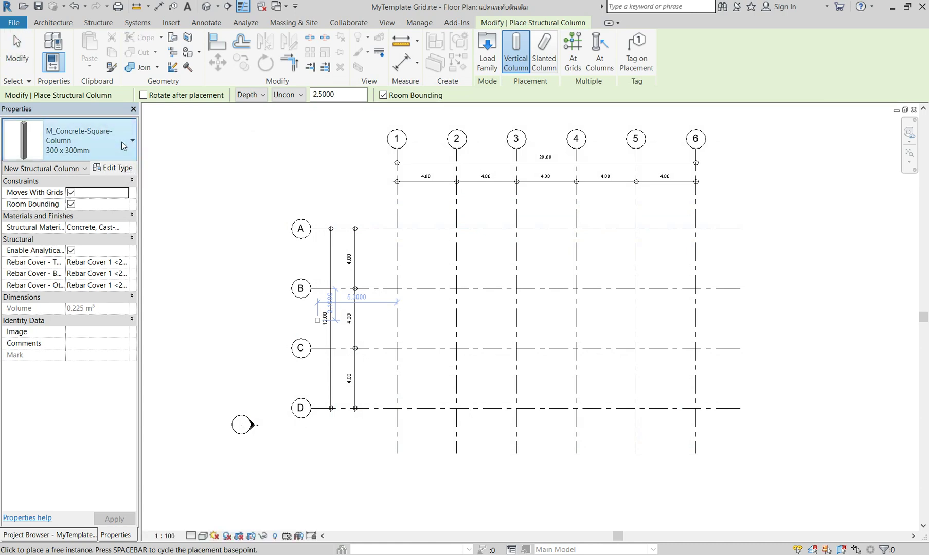
{"action": "left_click", "coordinate": [121, 143]}
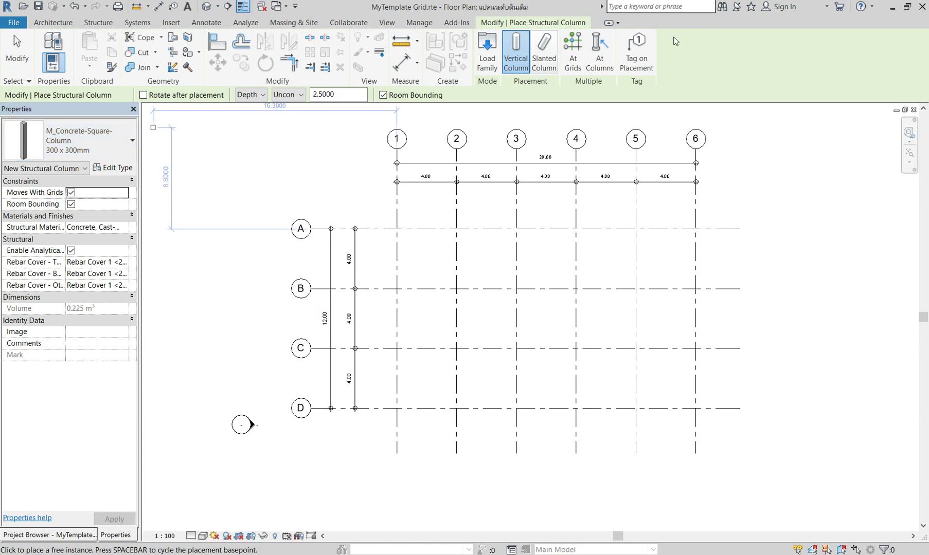
{"action": "left_click", "coordinate": [636, 52]}
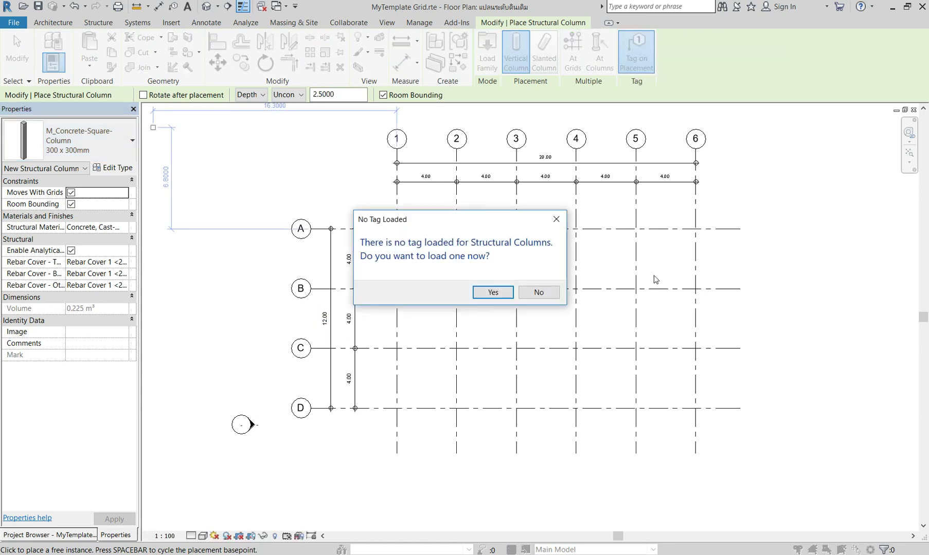
Load M_Structural Column Tag-45.rfa from the library's Annotations > Structural folder.
{"action": "left_click", "coordinate": [491, 296]}
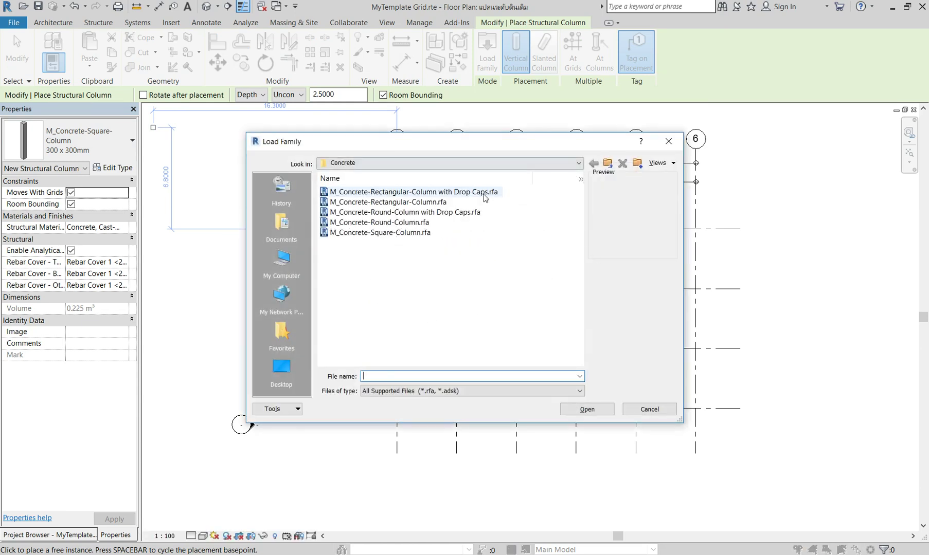
{"action": "left_click", "coordinate": [555, 163]}
{"action": "left_click", "coordinate": [607, 164]}
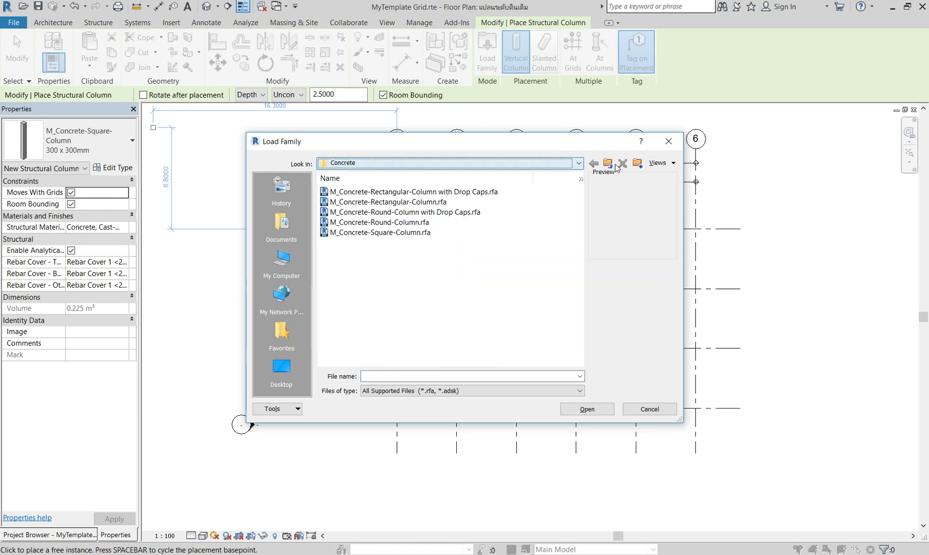
{"action": "left_click", "coordinate": [608, 164]}
{"action": "left_click", "coordinate": [610, 165]}
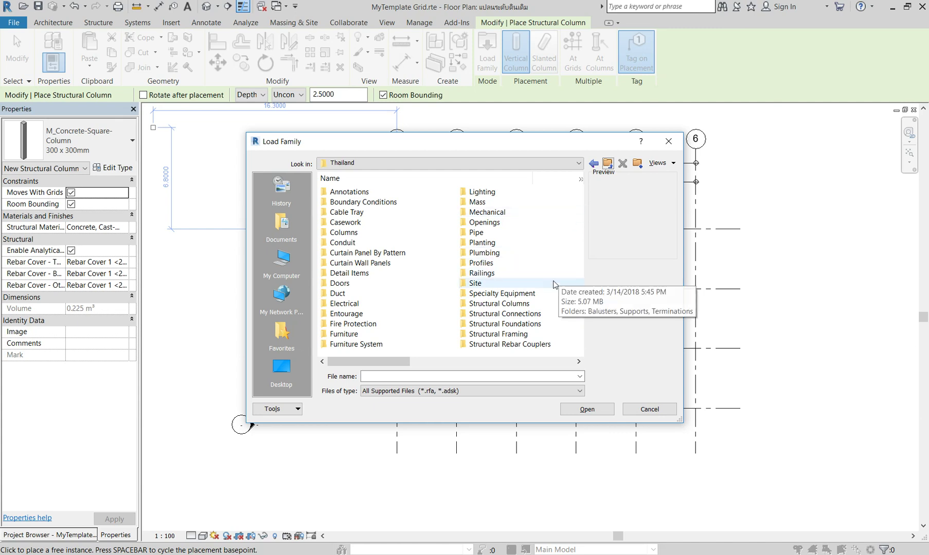
{"action": "scroll", "coordinate": [527, 319], "scroll_direction": "down", "scroll_amount": 1}
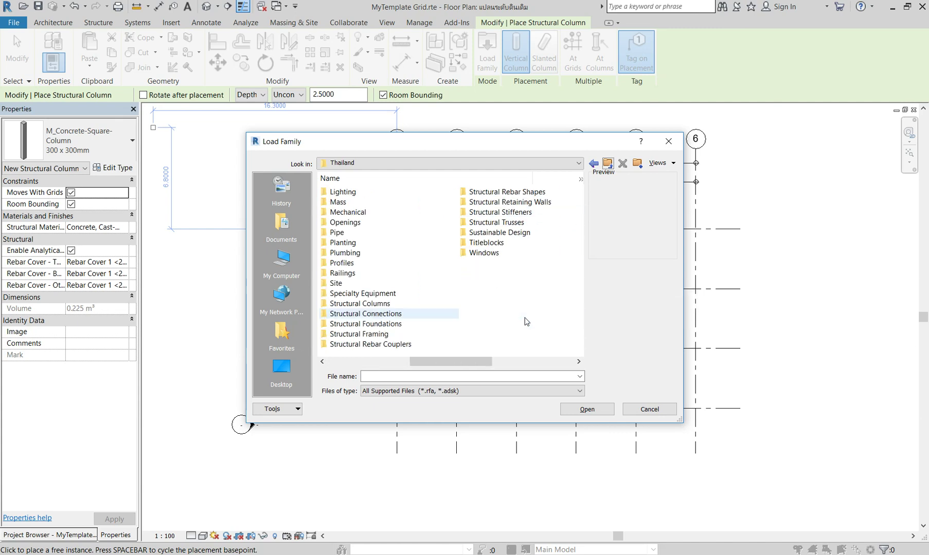
{"action": "scroll", "coordinate": [527, 322], "scroll_direction": "up", "scroll_amount": 1}
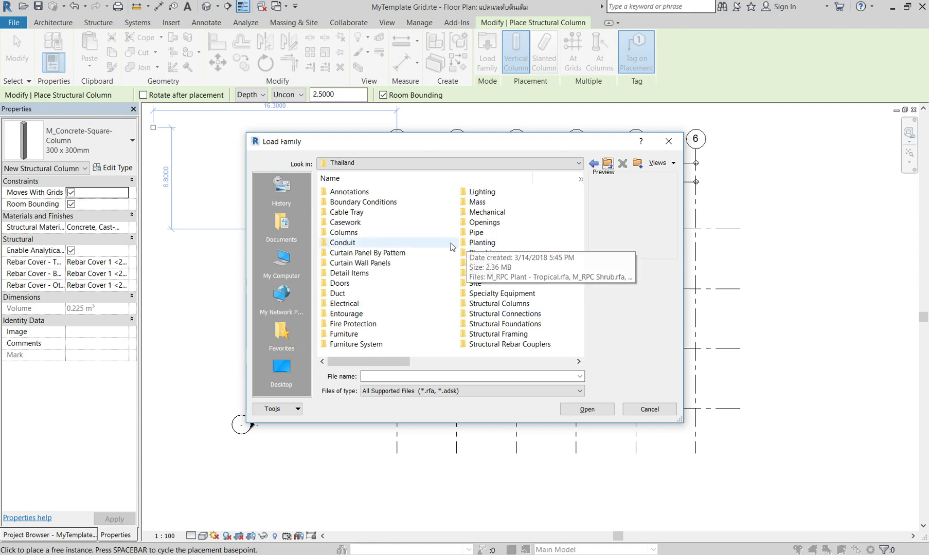
{"action": "double_click", "coordinate": [366, 194]}
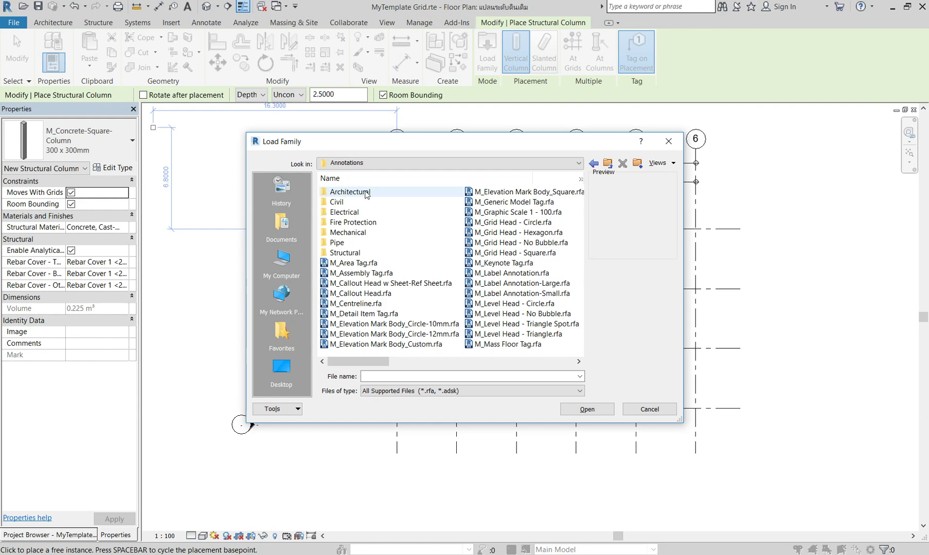
{"action": "double_click", "coordinate": [345, 254]}
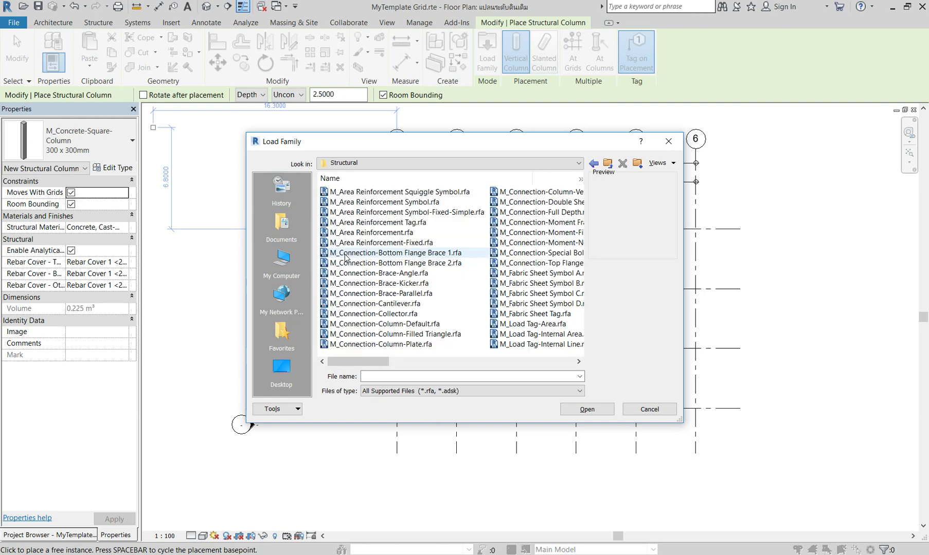
{"action": "scroll", "coordinate": [345, 257], "scroll_direction": "down", "scroll_amount": 1}
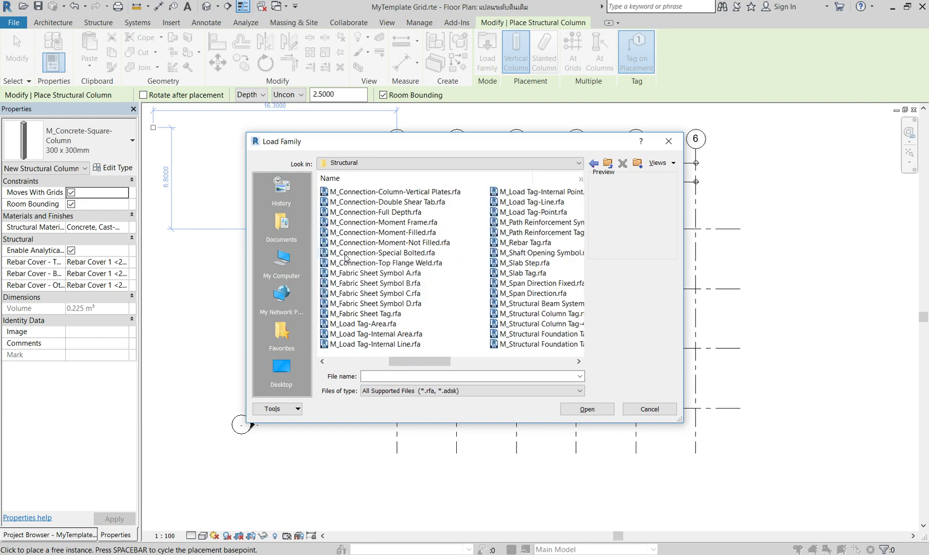
{"action": "scroll", "coordinate": [444, 278], "scroll_direction": "down", "scroll_amount": 1}
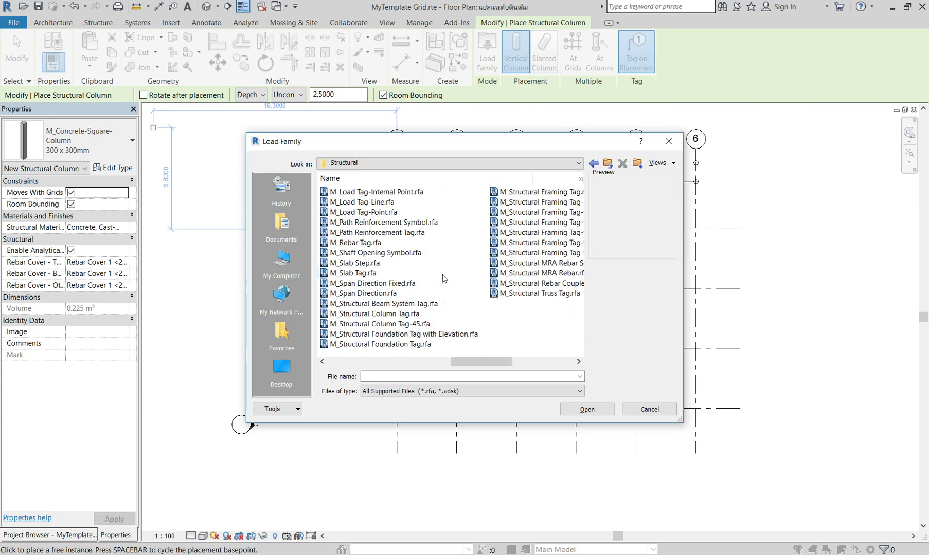
{"action": "left_click", "coordinate": [367, 327]}
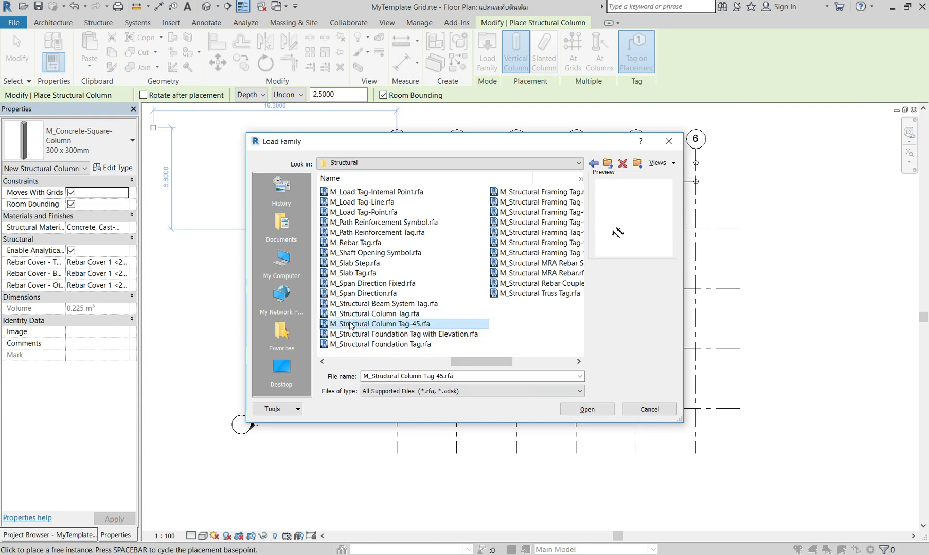
{"action": "left_click", "coordinate": [587, 410]}
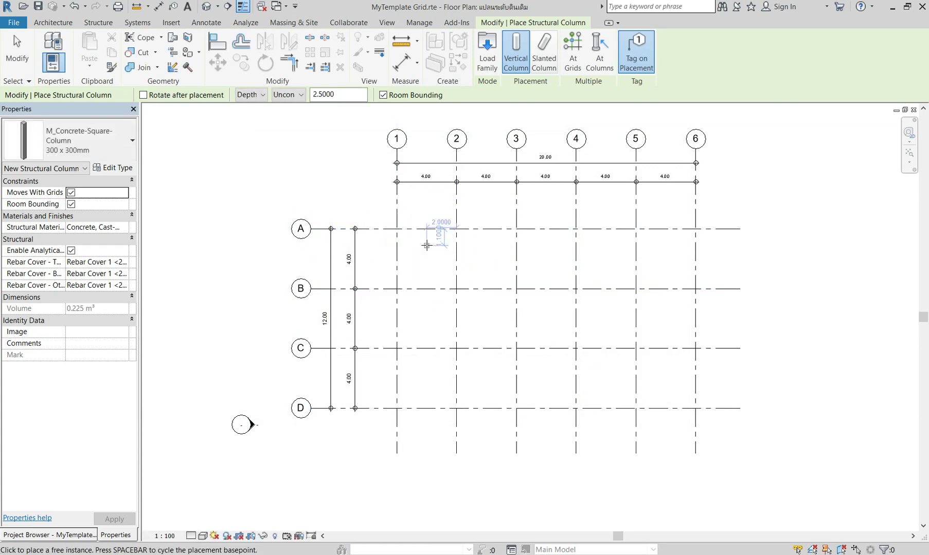
Place tagged 300 x 300mm concrete columns at grid intersections A-1, A-2 and A-3.
{"action": "scroll", "coordinate": [419, 232], "scroll_direction": "up", "scroll_amount": 1}
{"action": "scroll", "coordinate": [389, 225], "scroll_direction": "up", "scroll_amount": 3}
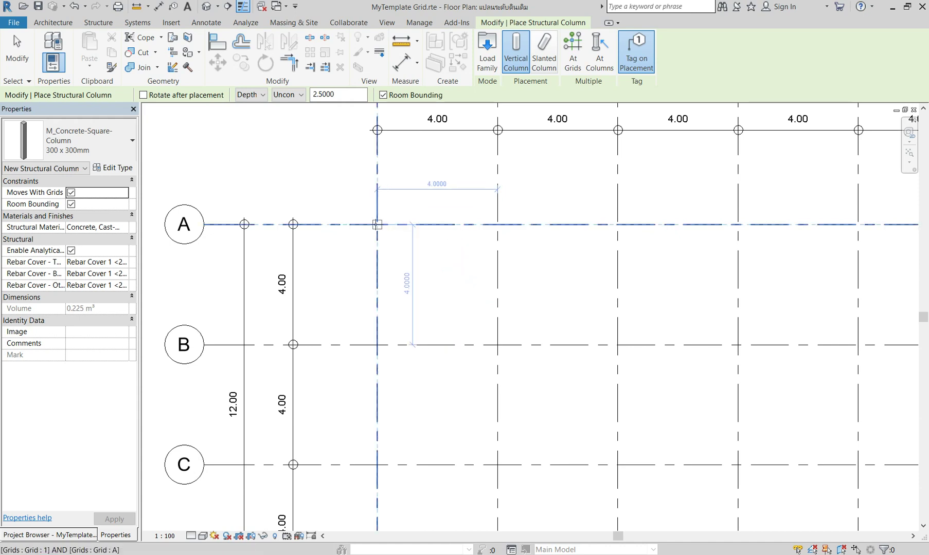
{"action": "left_click", "coordinate": [377, 225]}
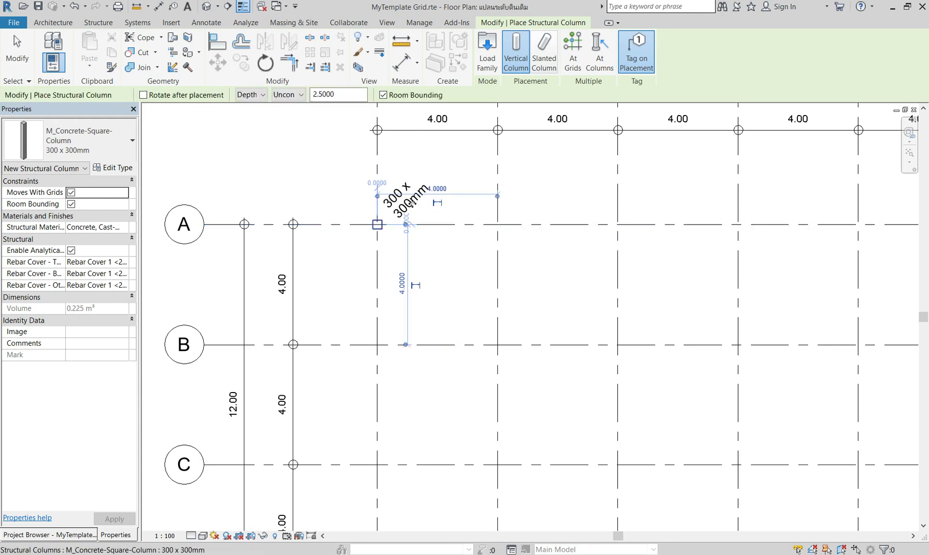
{"action": "left_click", "coordinate": [497, 224]}
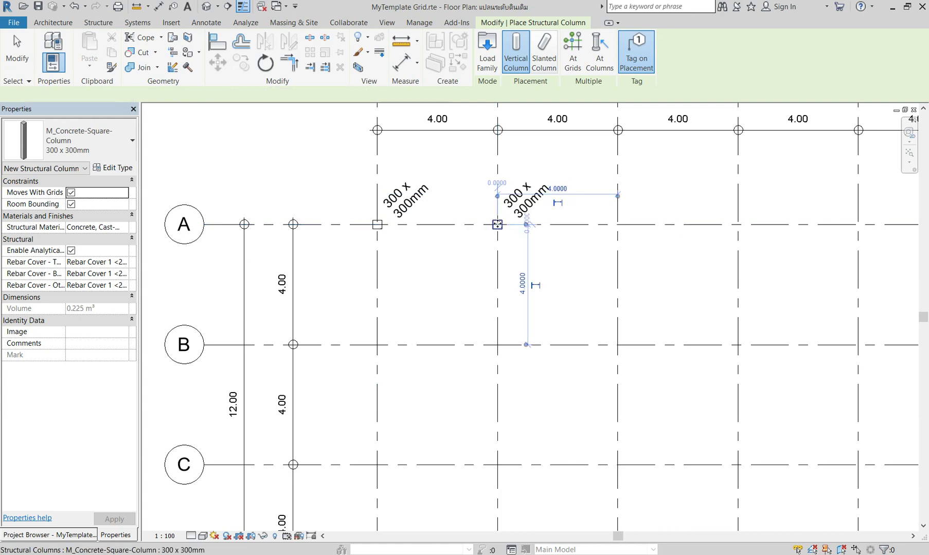
{"action": "left_click", "coordinate": [617, 224]}
{"action": "scroll", "coordinate": [579, 234], "scroll_direction": "down", "scroll_amount": 2}
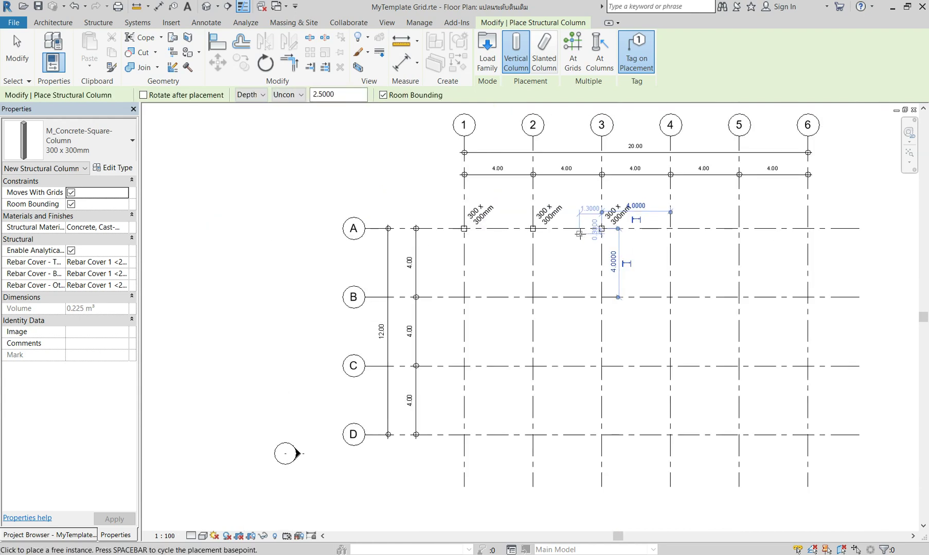
{"action": "key", "text": "Escape"}
{"action": "key", "text": "Escape"}
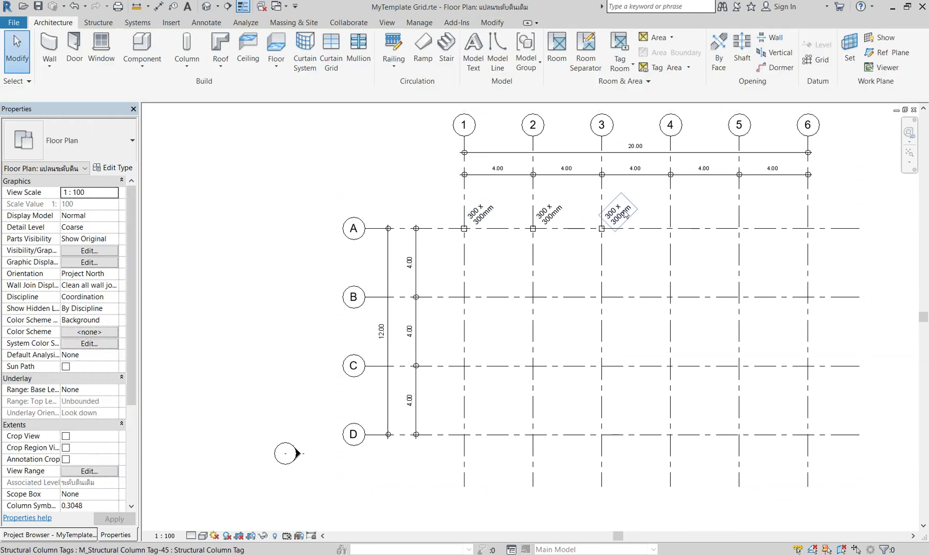
Delete the three 300 x 300mm column tags along grid A.
{"action": "mouse_move", "coordinate": [453, 194]}
{"action": "left_mouse_down"}
{"action": "mouse_move", "coordinate": [605, 266]}
{"action": "mouse_move", "coordinate": [662, 276]}
{"action": "left_mouse_up"}
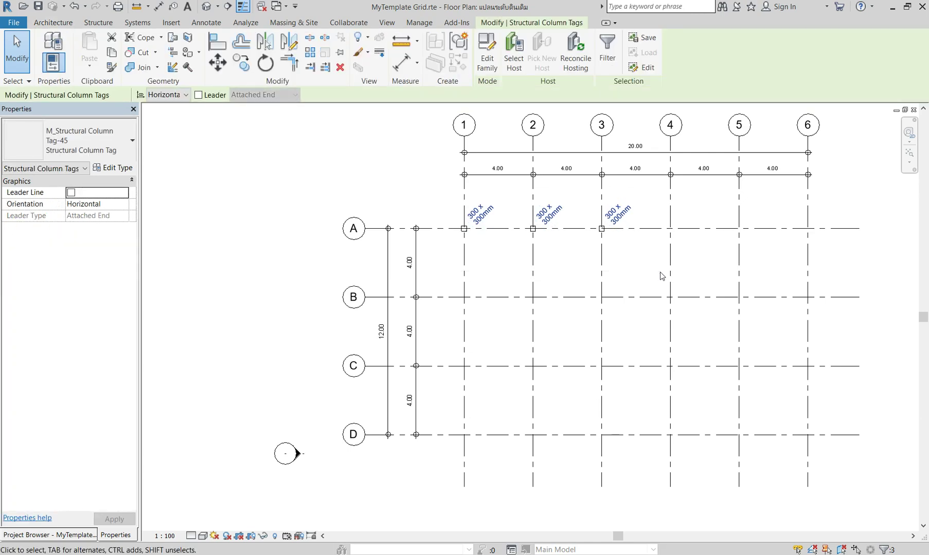
{"action": "key", "text": "Delete"}
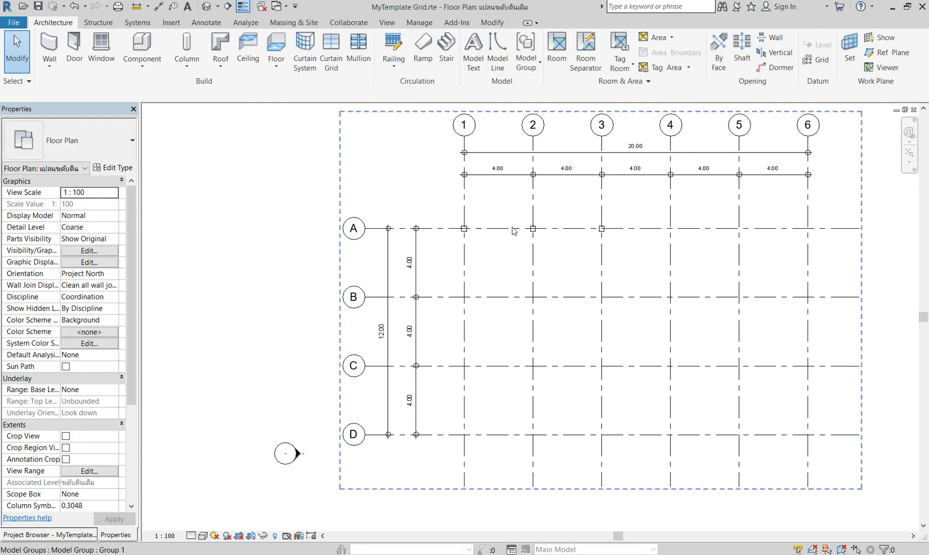
{"action": "scroll", "coordinate": [466, 226], "scroll_direction": "up", "scroll_amount": 3}
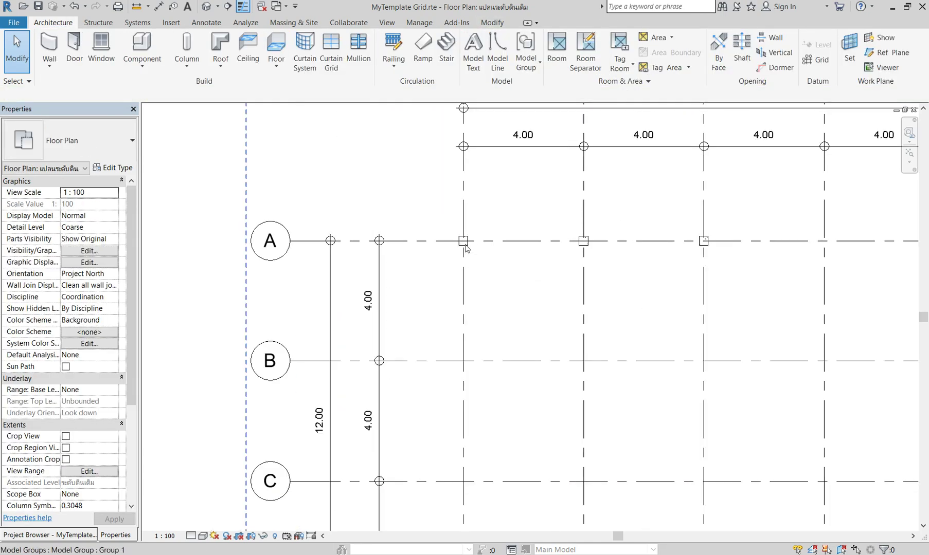
{"action": "scroll", "coordinate": [468, 234], "scroll_direction": "up", "scroll_amount": 2}
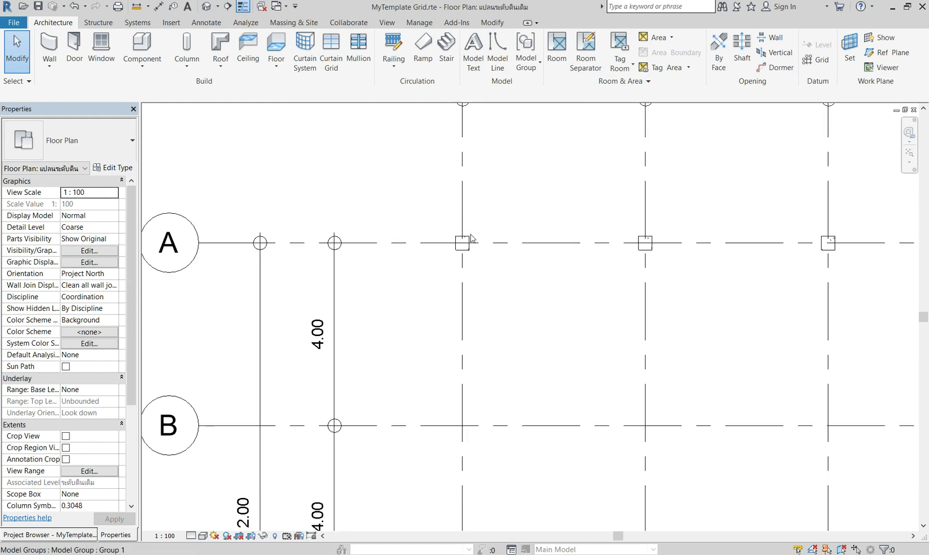
Select all instances of the concrete column in the project and remove them.
{"action": "left_click", "coordinate": [470, 239]}
{"action": "right_click", "coordinate": [463, 247]}
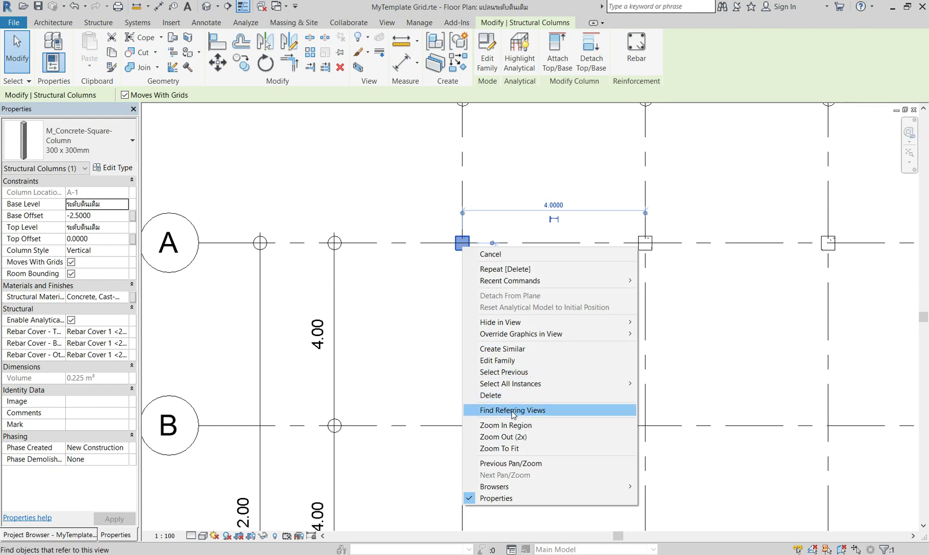
{"action": "mouse_move", "coordinate": [510, 383]}
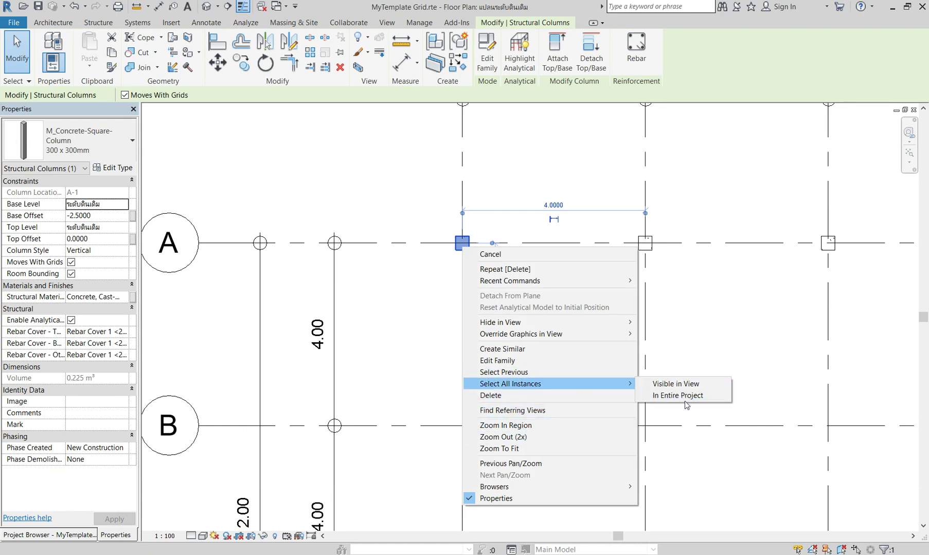
{"action": "left_click", "coordinate": [668, 395]}
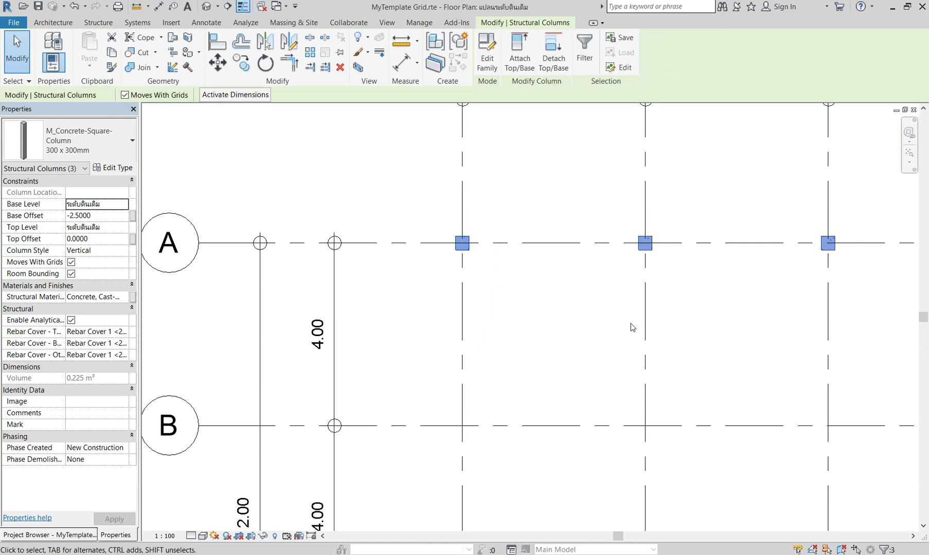
{"action": "key", "text": "Escape"}
{"action": "scroll", "coordinate": [409, 252], "scroll_direction": "down", "scroll_amount": 3}
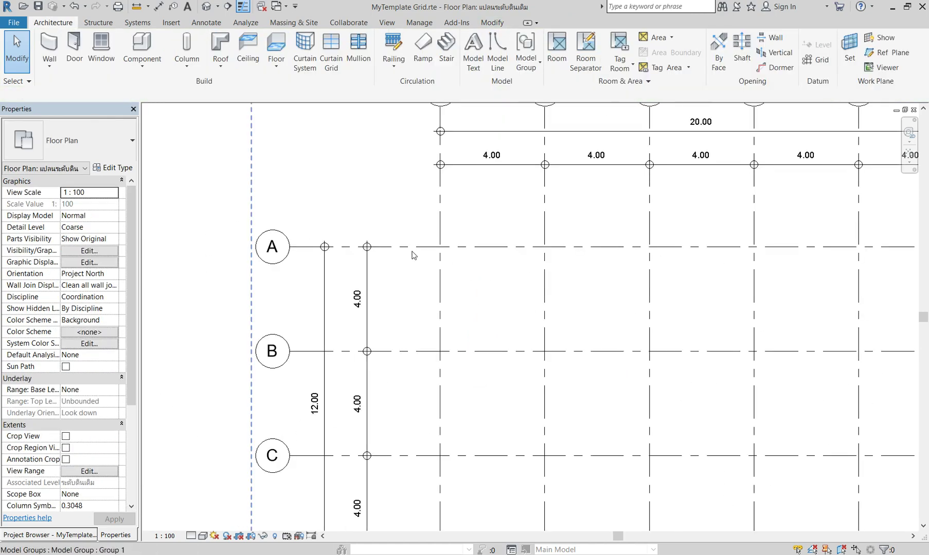
{"action": "scroll", "coordinate": [409, 252], "scroll_direction": "down", "scroll_amount": 3}
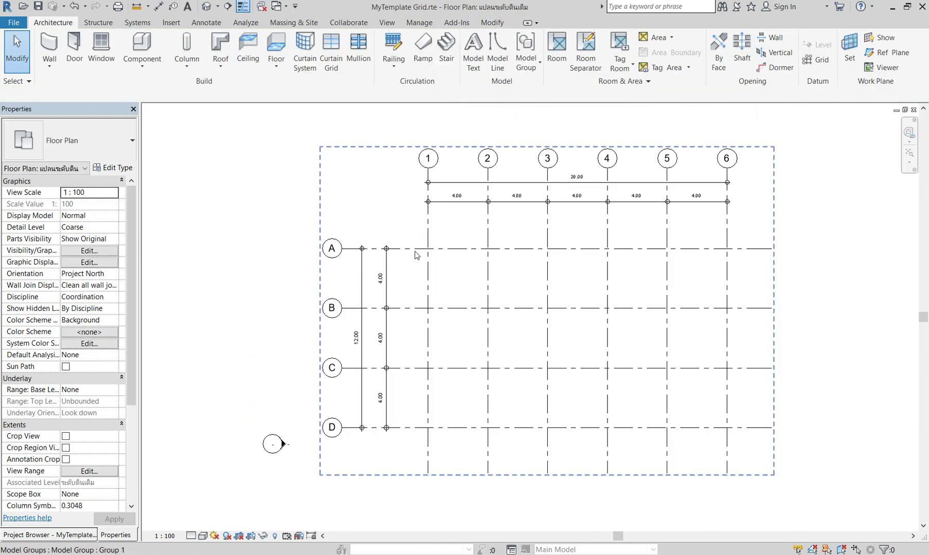
{"action": "left_click", "coordinate": [186, 45]}
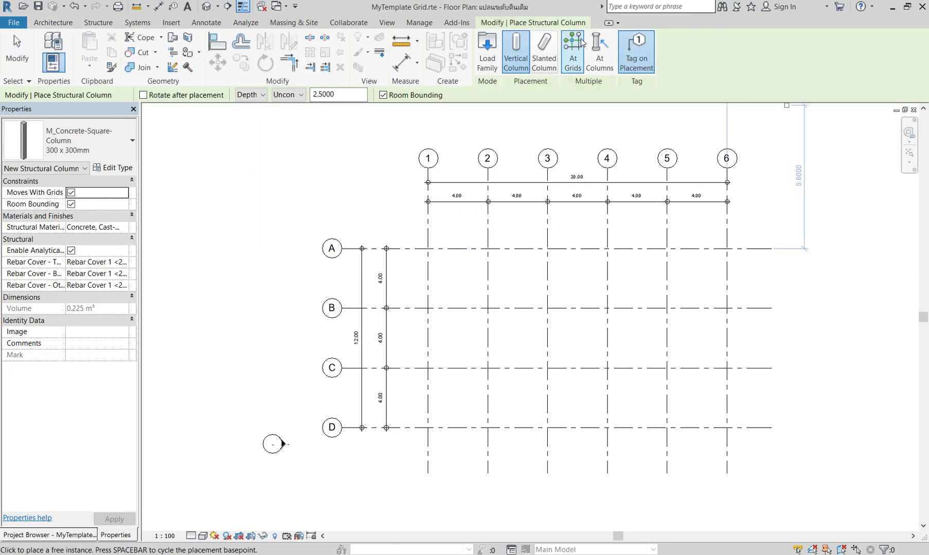
{"action": "left_click", "coordinate": [572, 51]}
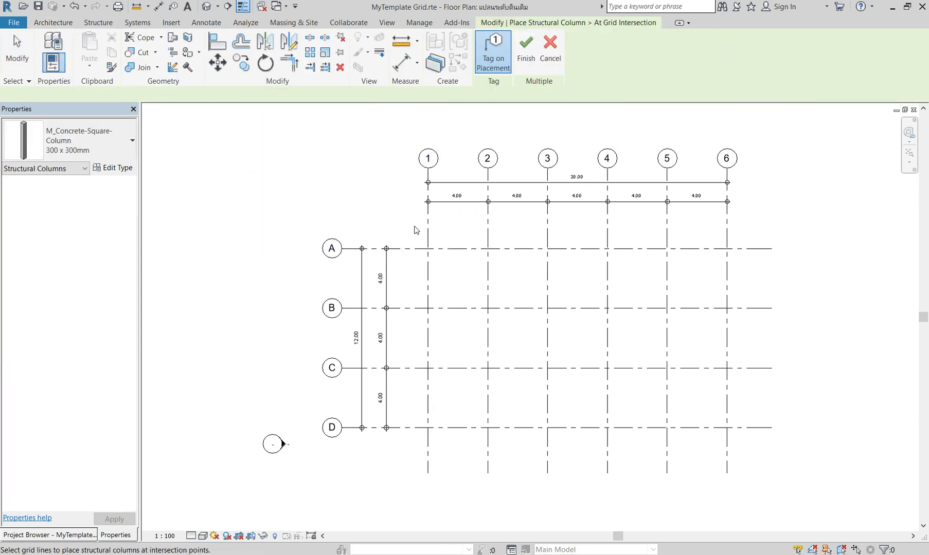
{"action": "left_click_drag", "start_coordinate": [738, 236], "coordinate": [401, 452]}
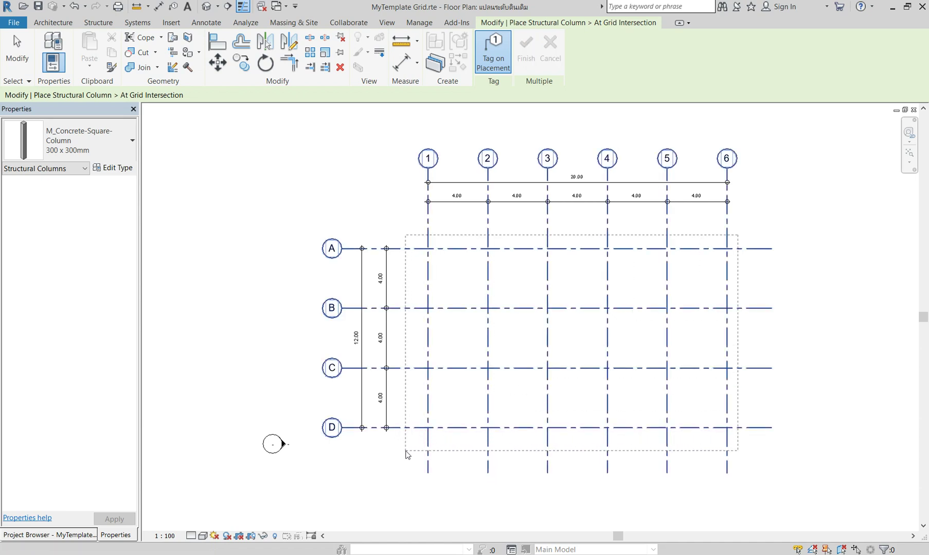
{"action": "left_click_drag", "start_coordinate": [407, 455], "coordinate": [407, 454]}
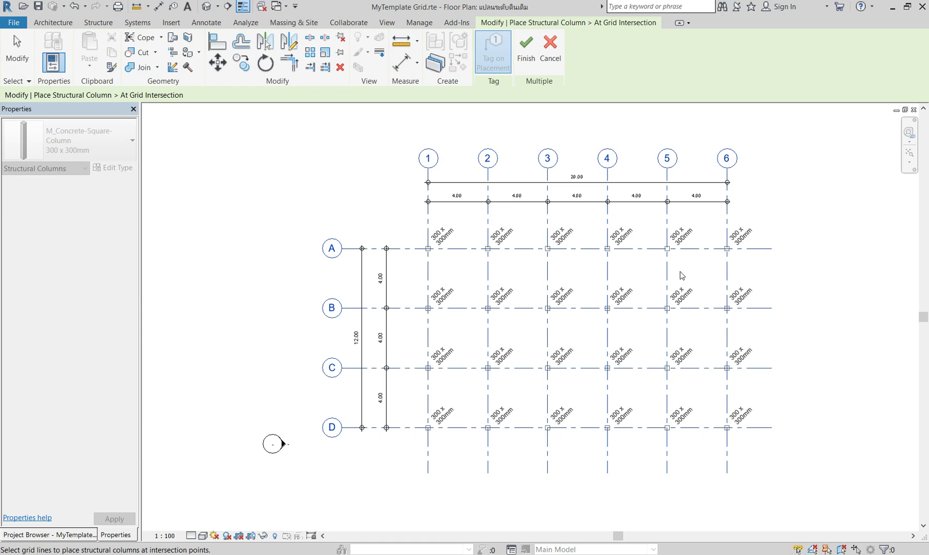
{"action": "left_click", "coordinate": [75, 7]}
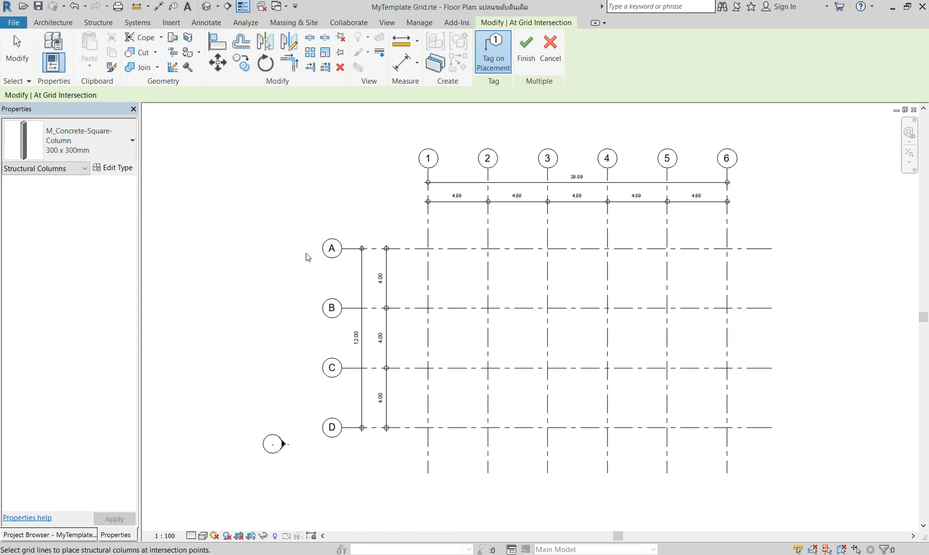
{"action": "key", "text": "Escape"}
{"action": "key", "text": "Escape"}
{"action": "left_click", "coordinate": [185, 67]}
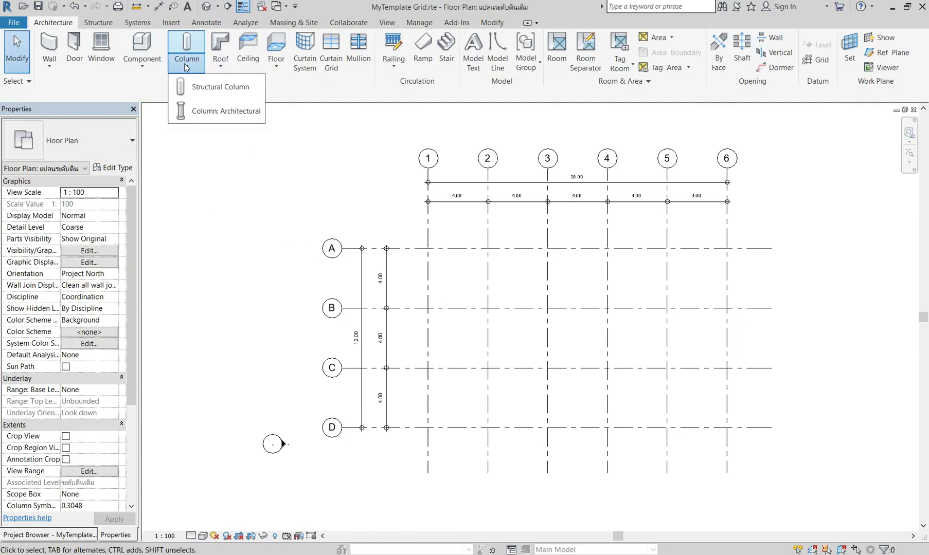
{"action": "left_click", "coordinate": [198, 85]}
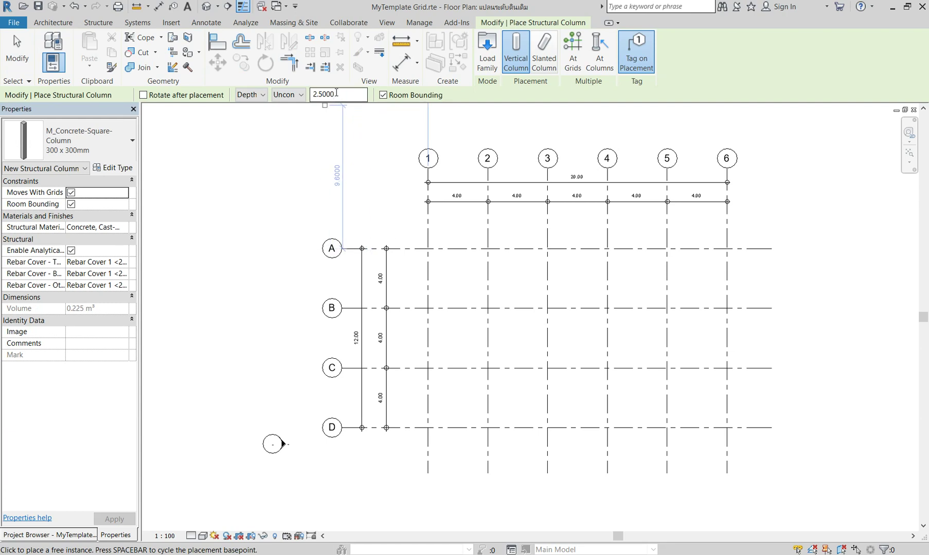
{"action": "left_click", "coordinate": [336, 93]}
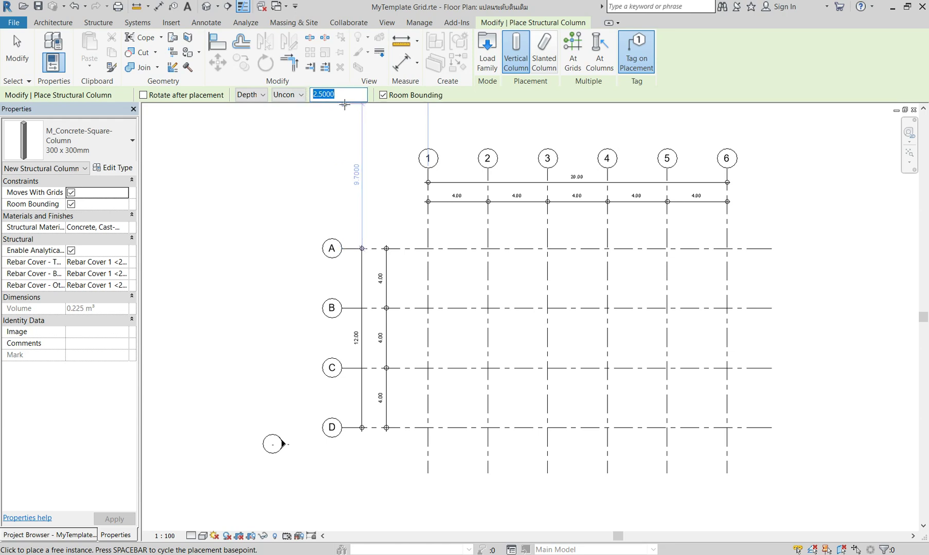
{"action": "type", "text": "3"}
{"action": "key", "text": "Return"}
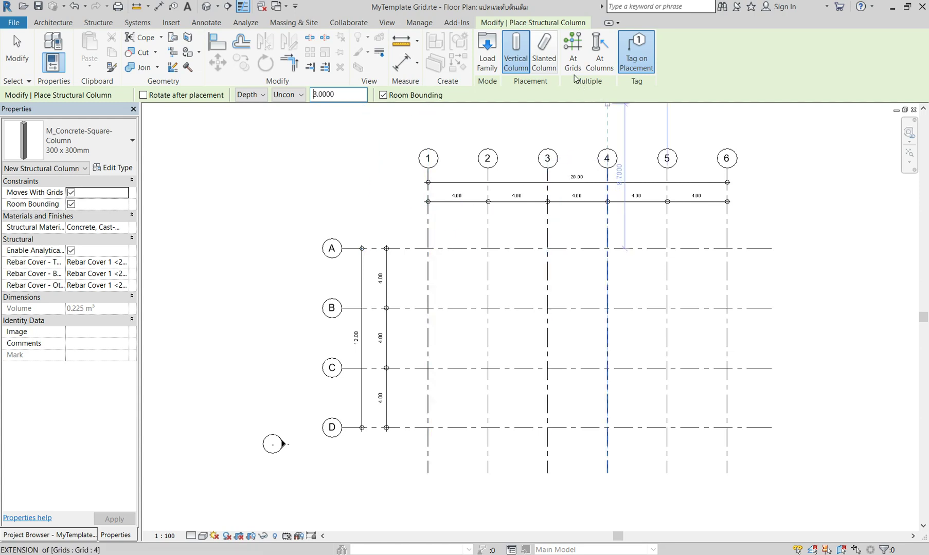
{"action": "left_click", "coordinate": [576, 49]}
{"action": "left_click_drag", "start_coordinate": [415, 231], "coordinate": [467, 250]}
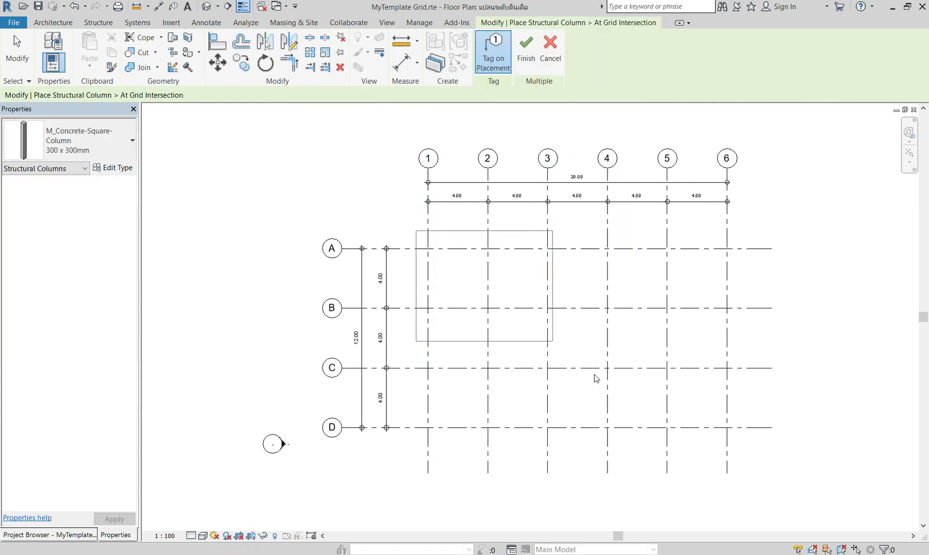
{"action": "left_click_drag", "start_coordinate": [741, 228], "coordinate": [408, 455]}
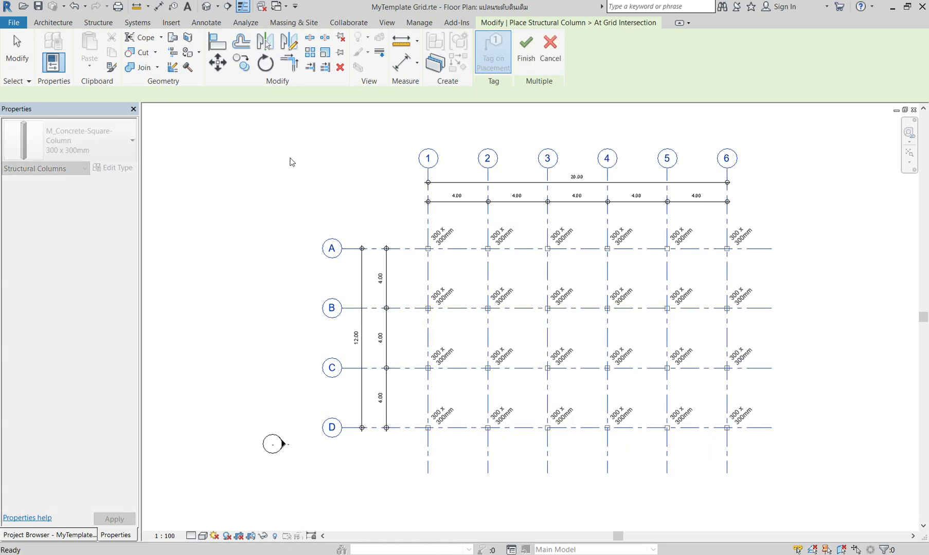
{"action": "key", "text": "Escape"}
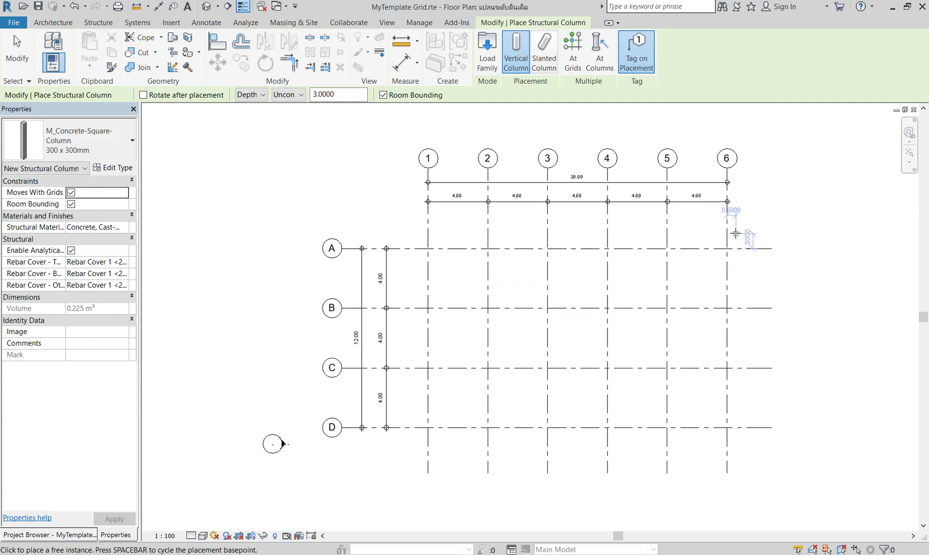
{"action": "key", "text": "Escape"}
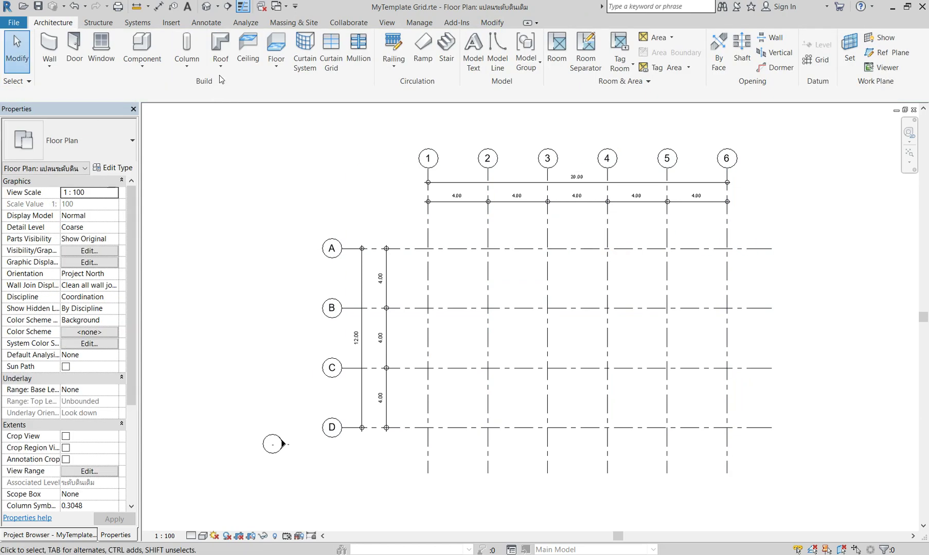
{"action": "left_click", "coordinate": [186, 45]}
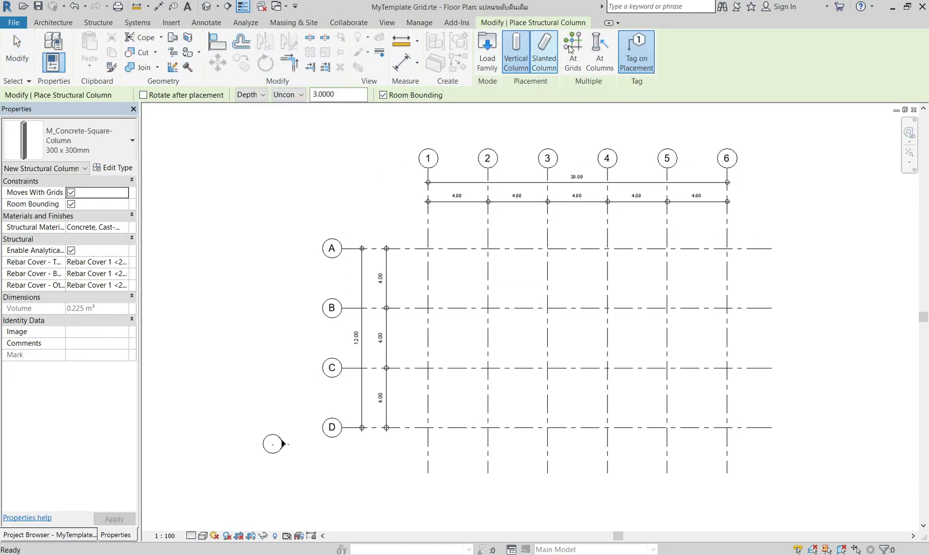
{"action": "left_click", "coordinate": [574, 45]}
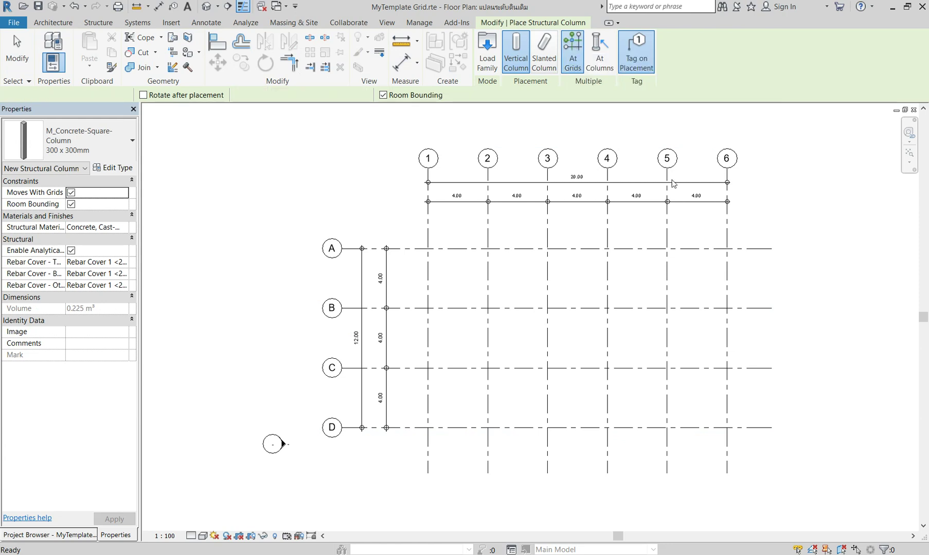
{"action": "left_click_drag", "start_coordinate": [740, 223], "coordinate": [436, 462]}
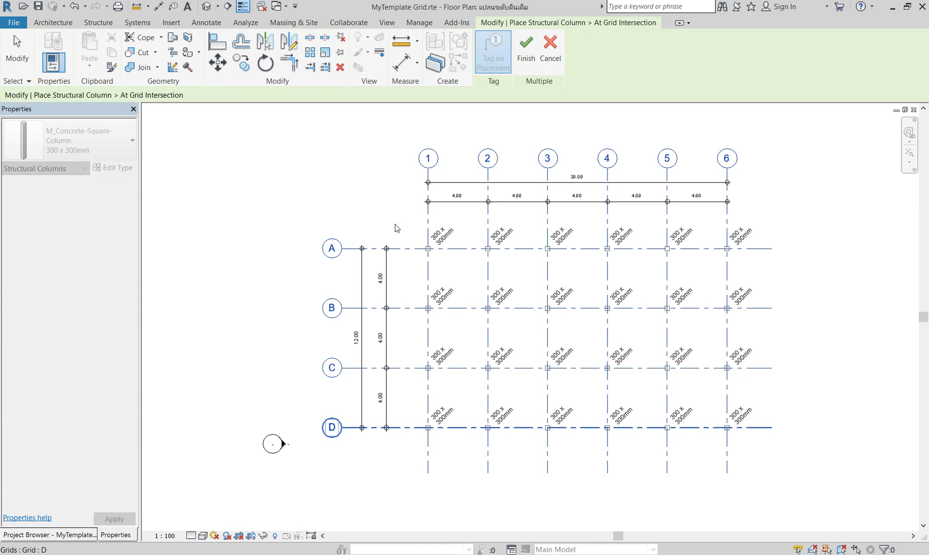
{"action": "left_click", "coordinate": [396, 228]}
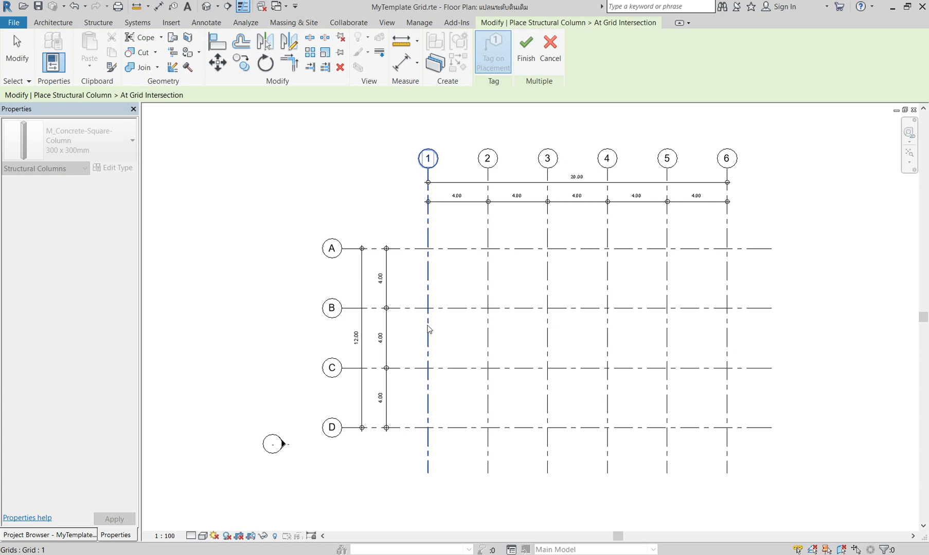
{"action": "key", "text": "Escape"}
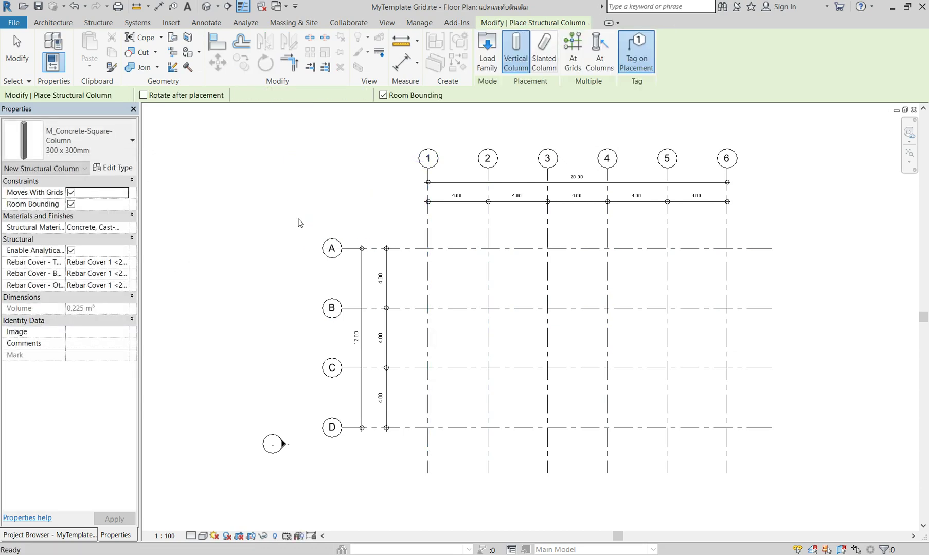
{"action": "key", "text": "Escape"}
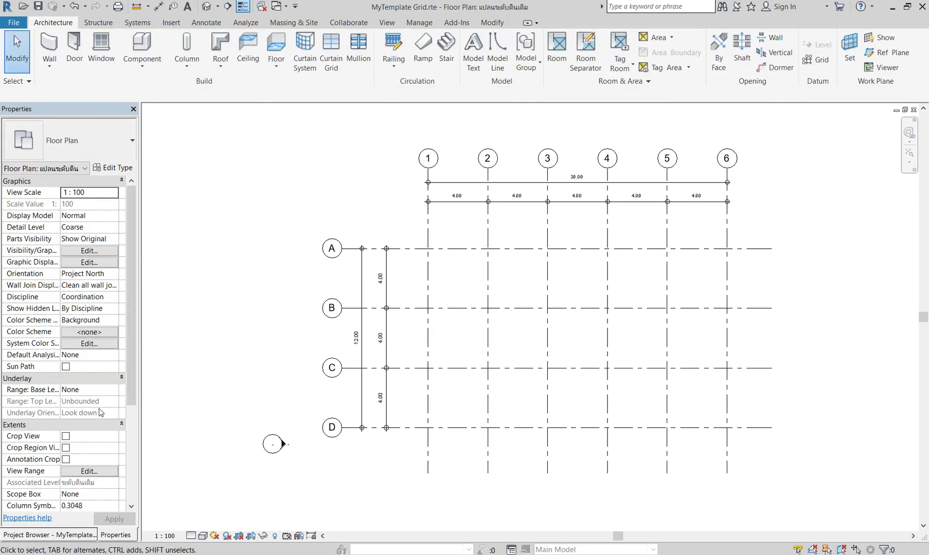
{"action": "left_click", "coordinate": [79, 473]}
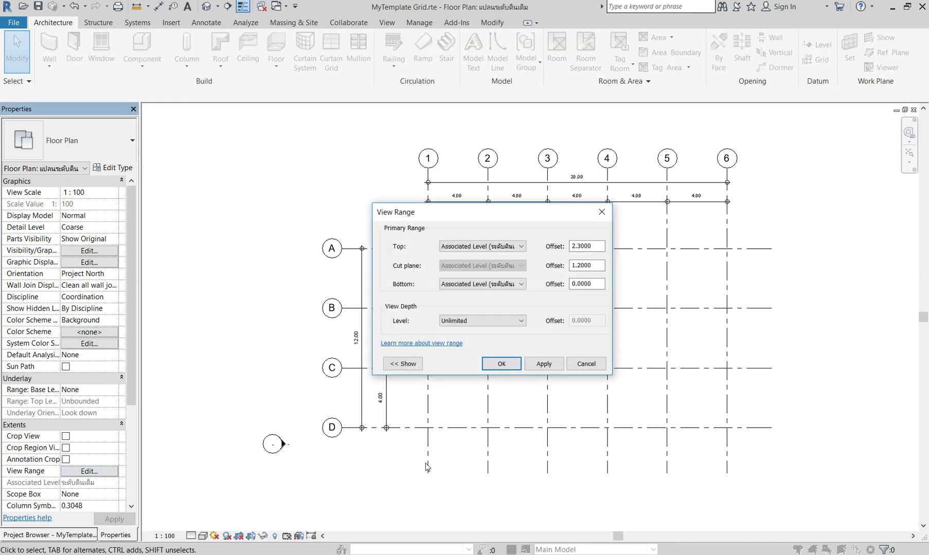
{"action": "left_click", "coordinate": [489, 322]}
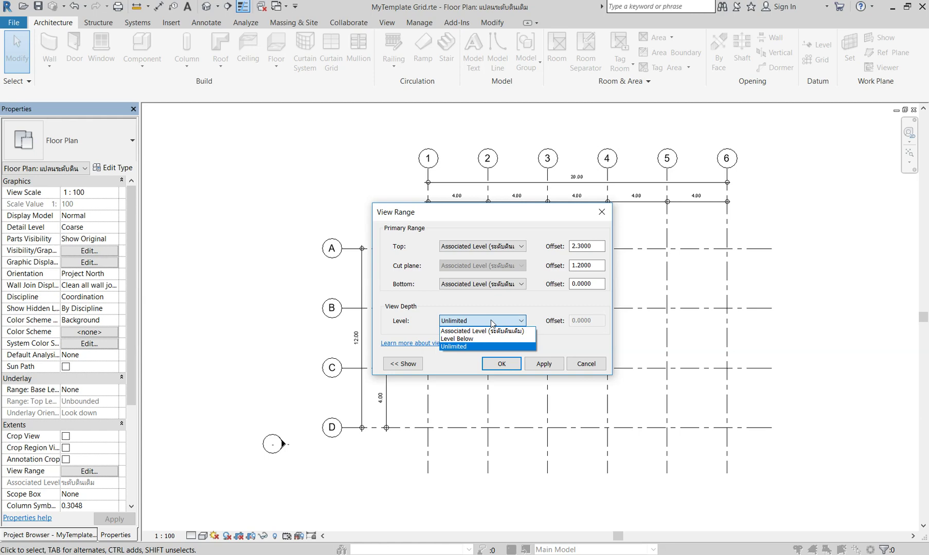
{"action": "left_click", "coordinate": [491, 320]}
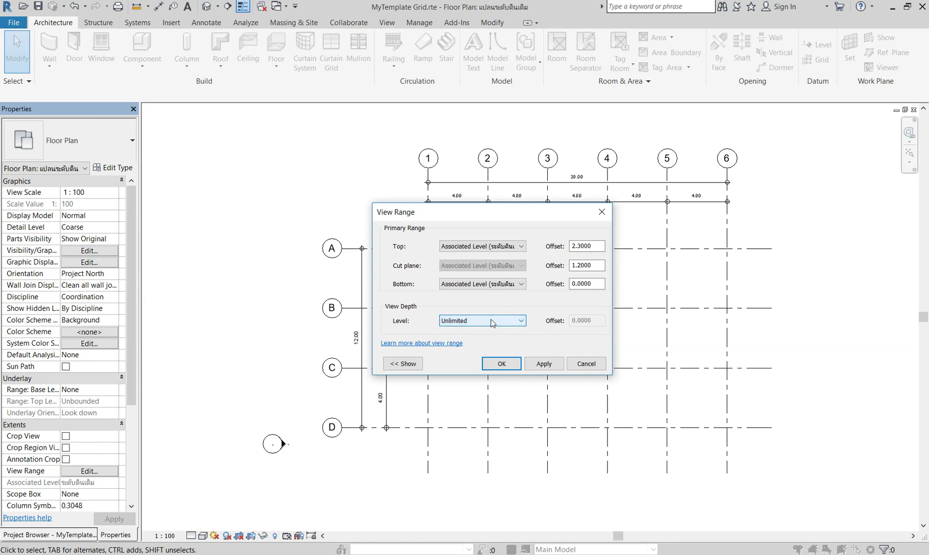
{"action": "left_click", "coordinate": [601, 212]}
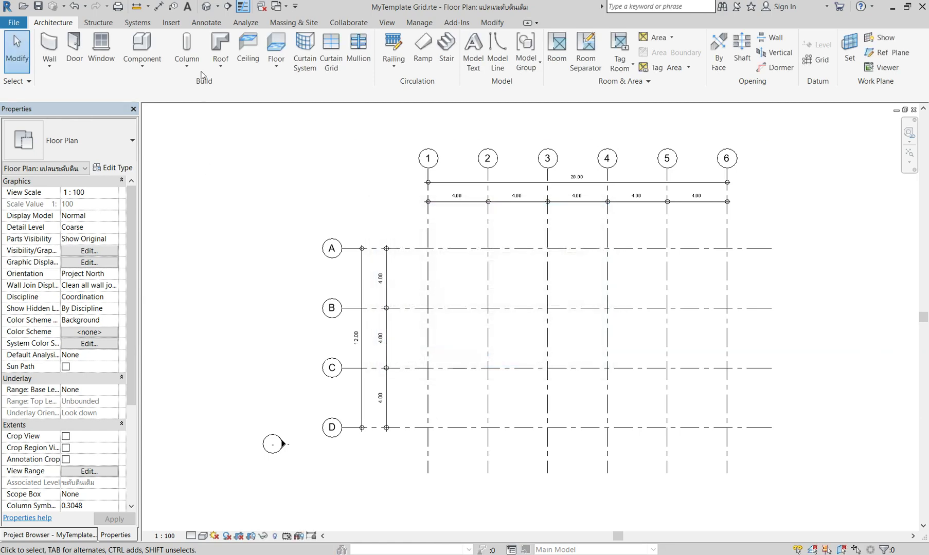
{"action": "left_click", "coordinate": [206, 6]}
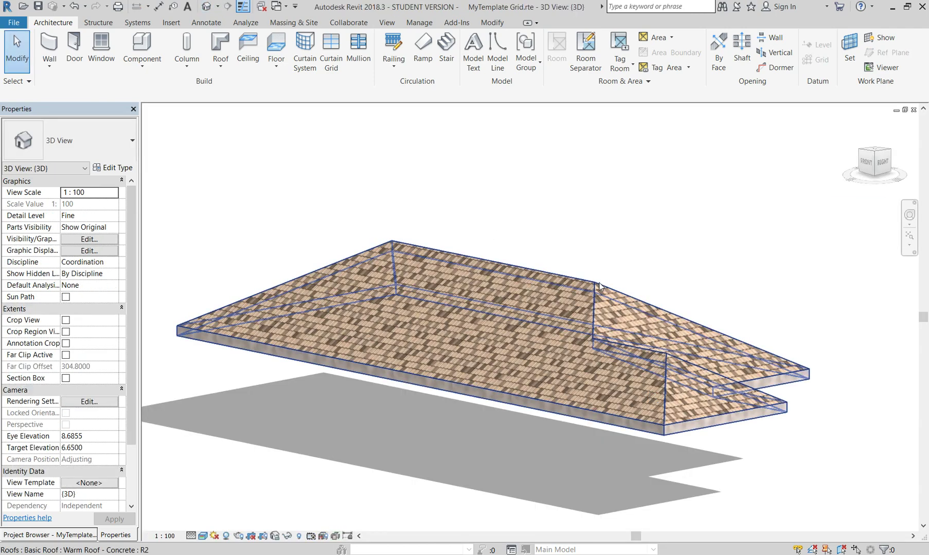
Delete the concrete roof from the 3D view, then return to the ground-level grid plan.
{"action": "scroll", "coordinate": [555, 276], "scroll_direction": "down", "scroll_amount": 2}
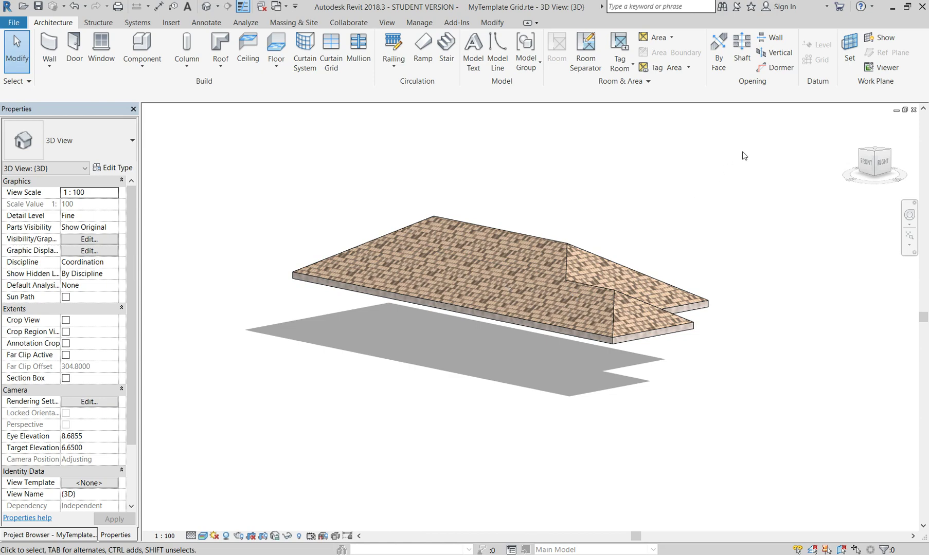
{"action": "left_click_drag", "start_coordinate": [739, 192], "coordinate": [598, 367]}
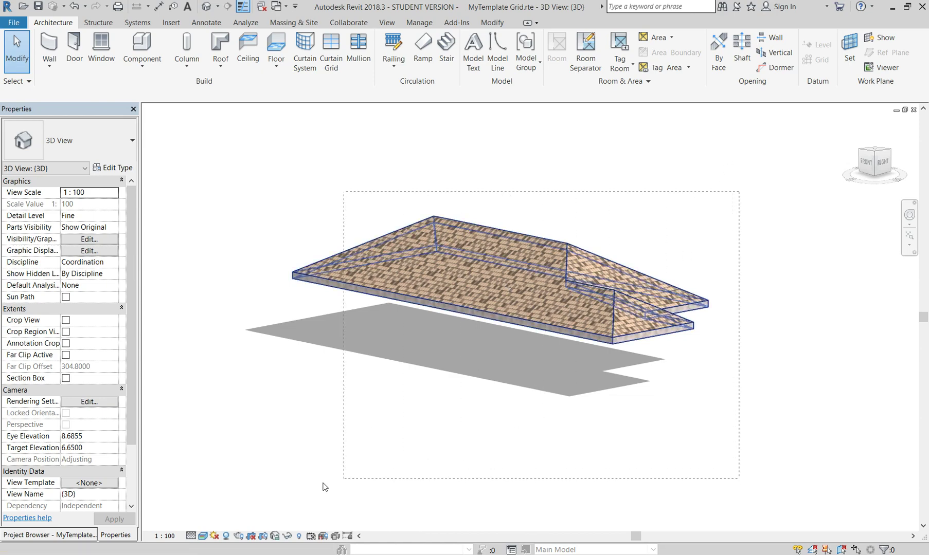
{"action": "left_click_drag", "start_coordinate": [197, 472], "coordinate": [196, 473]}
{"action": "key", "text": "Delete"}
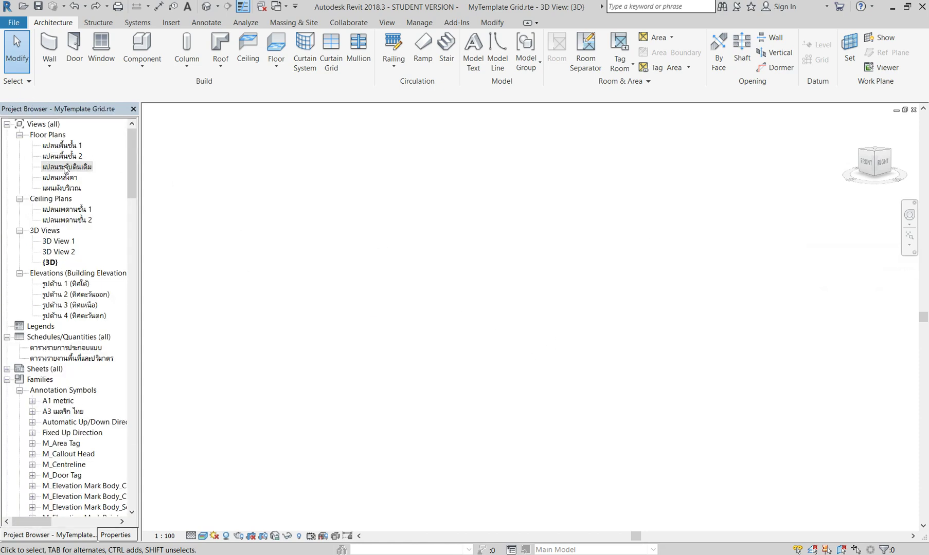
{"action": "double_click", "coordinate": [82, 166]}
{"action": "left_click_drag", "start_coordinate": [754, 225], "coordinate": [577, 350]}
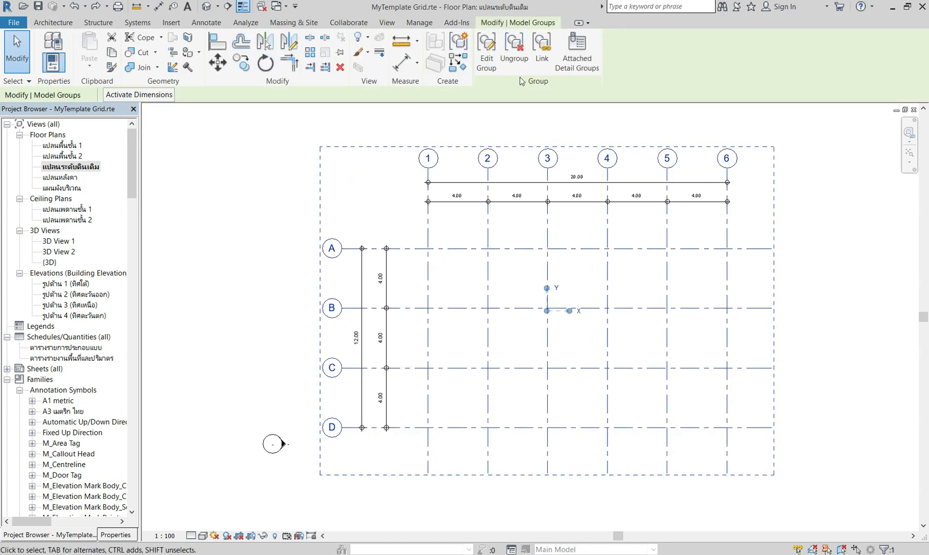
Place 300 x 300mm structural columns At Grids on all 24 intersections of grids 1–6 and A–D.
{"action": "left_click", "coordinate": [69, 23]}
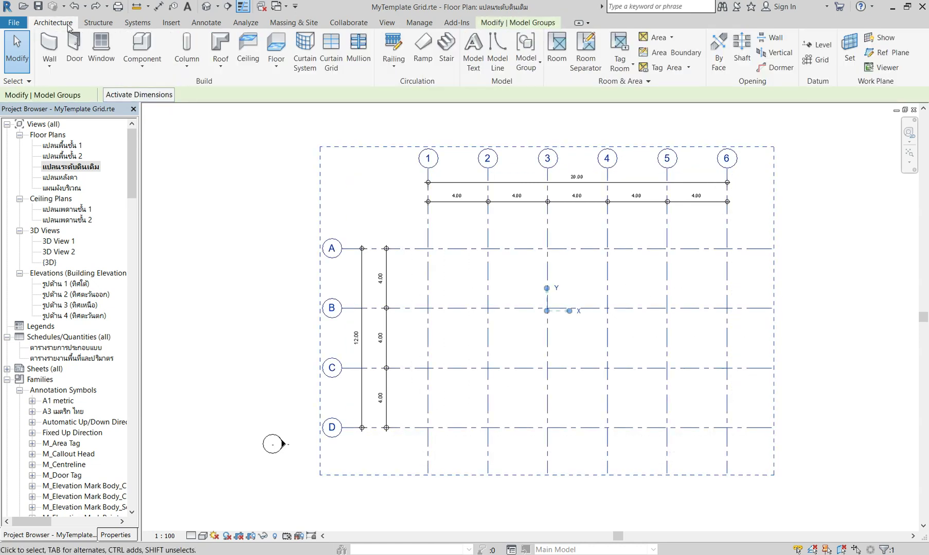
{"action": "left_click", "coordinate": [198, 47]}
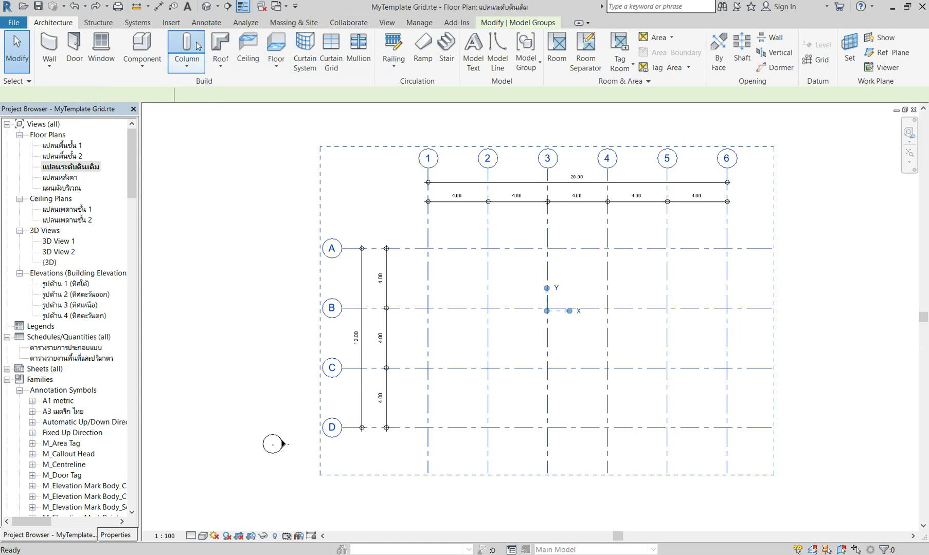
{"action": "left_click", "coordinate": [572, 49]}
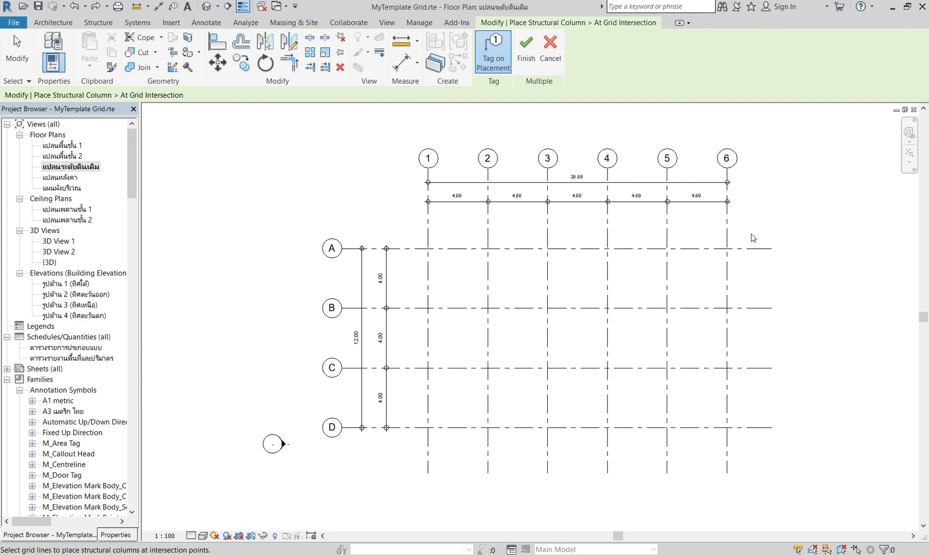
{"action": "left_click", "coordinate": [56, 23]}
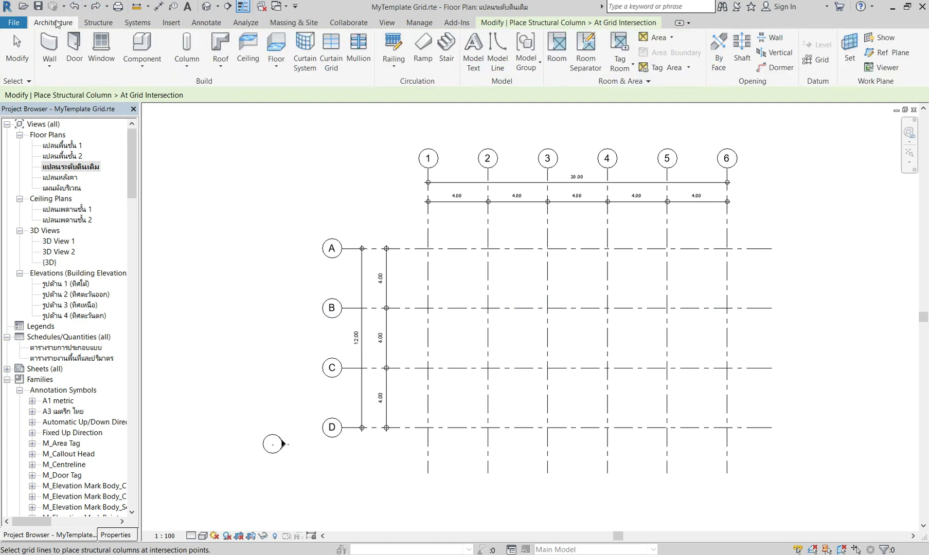
{"action": "left_click", "coordinate": [186, 62]}
{"action": "left_click", "coordinate": [210, 86]}
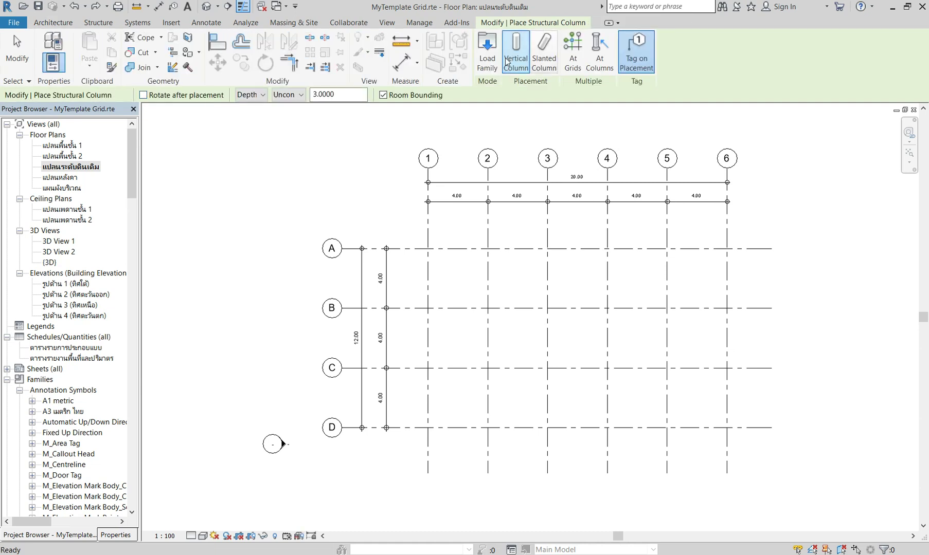
{"action": "left_click", "coordinate": [581, 45]}
{"action": "mouse_move", "coordinate": [746, 230]}
{"action": "left_mouse_down"}
{"action": "mouse_move", "coordinate": [376, 449]}
{"action": "mouse_move", "coordinate": [415, 441]}
{"action": "left_mouse_up"}
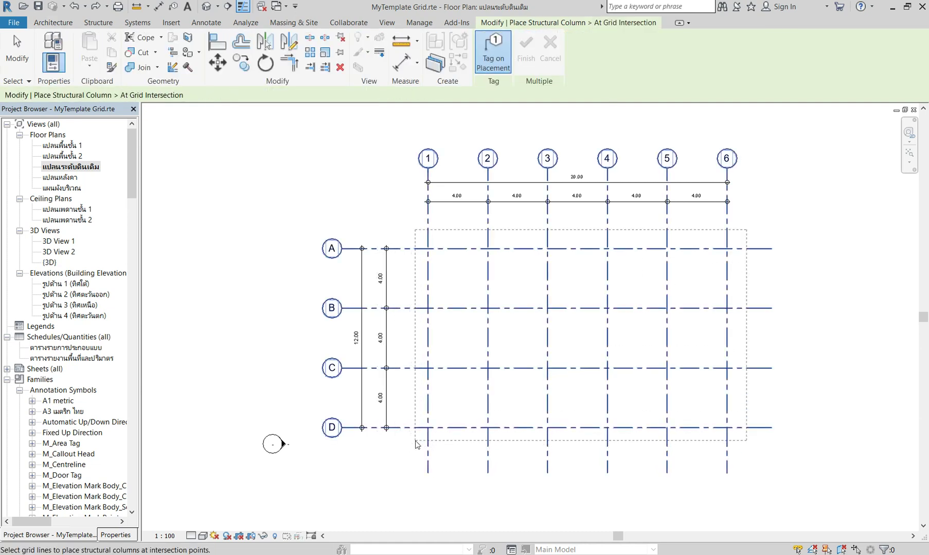
{"action": "left_click", "coordinate": [522, 62]}
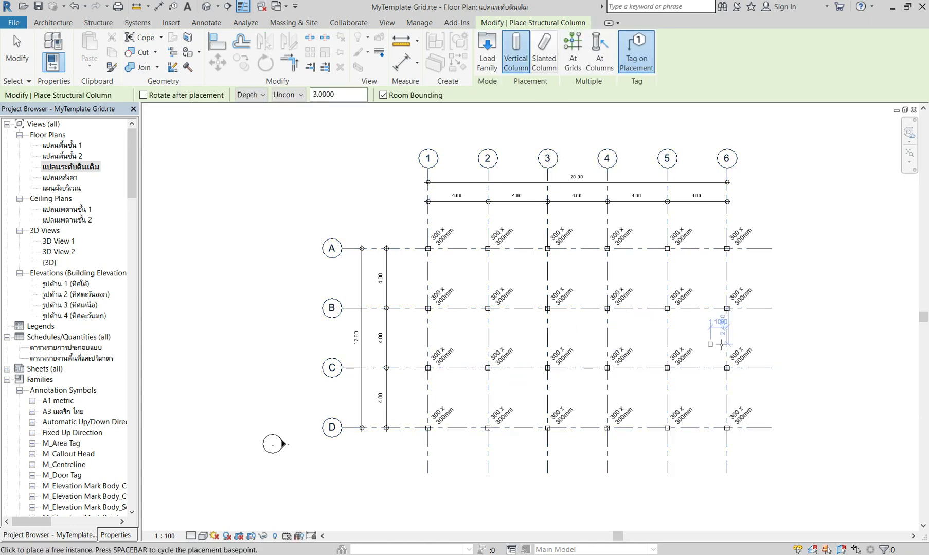
{"action": "key", "text": "Escape"}
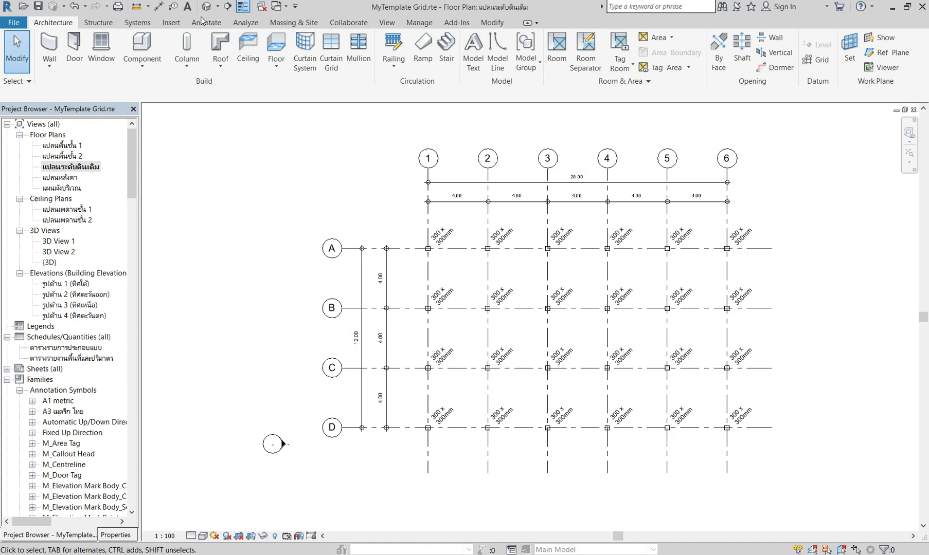
{"action": "left_click", "coordinate": [205, 6]}
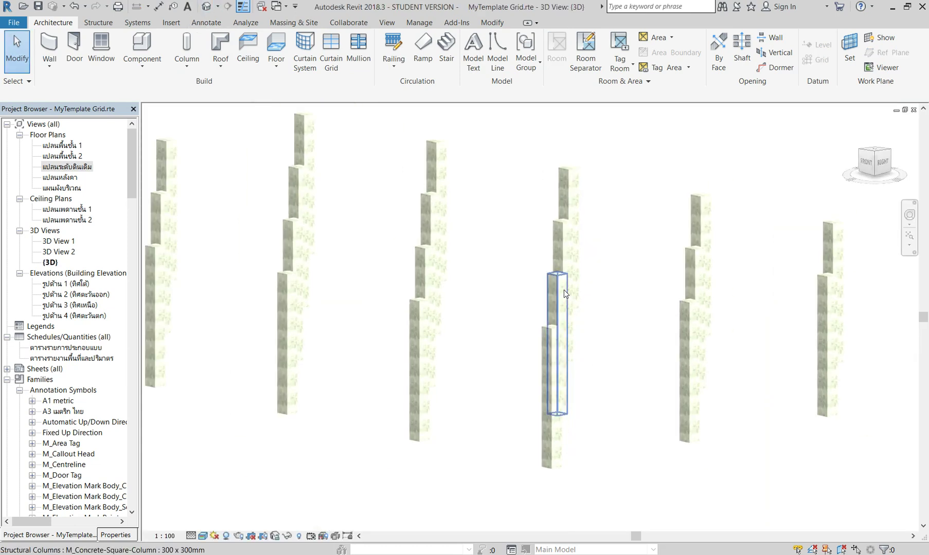
{"action": "scroll", "coordinate": [554, 291], "scroll_direction": "down", "scroll_amount": 3}
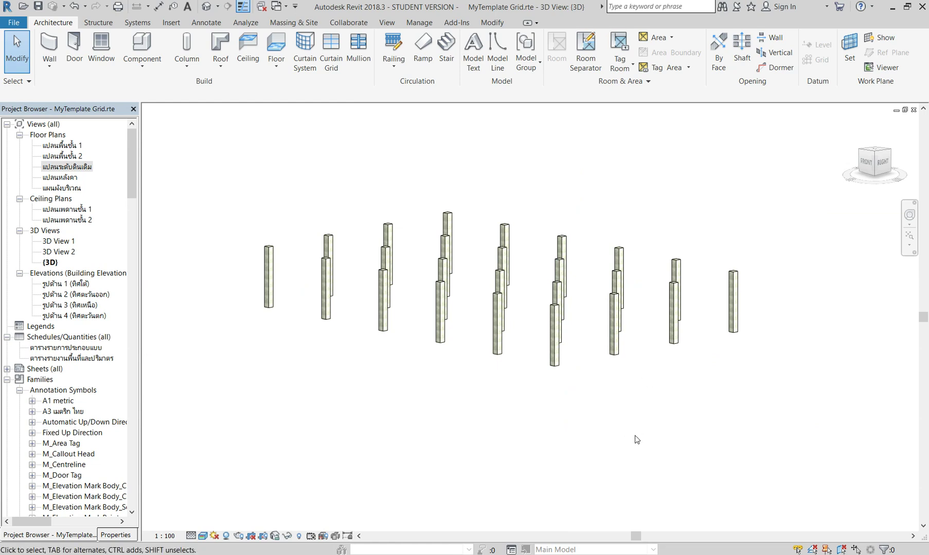
{"action": "mouse_move", "coordinate": [514, 413]}
{"action": "middle_mouse_down", "text": "shift"}
{"action": "mouse_move", "coordinate": [508, 357]}
{"action": "mouse_move", "coordinate": [547, 441]}
{"action": "middle_mouse_up", "text": "shift"}
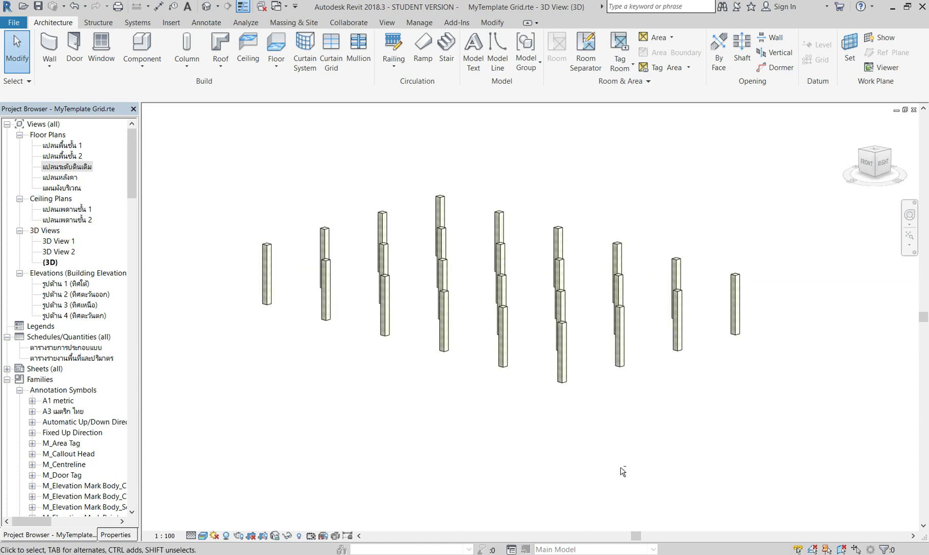
{"action": "mouse_move", "coordinate": [682, 441]}
{"action": "middle_mouse_down", "text": "shift"}
{"action": "mouse_move", "coordinate": [678, 390]}
{"action": "mouse_move", "coordinate": [595, 477]}
{"action": "mouse_move", "coordinate": [441, 495]}
{"action": "mouse_move", "coordinate": [360, 525]}
{"action": "middle_mouse_up", "text": "shift"}
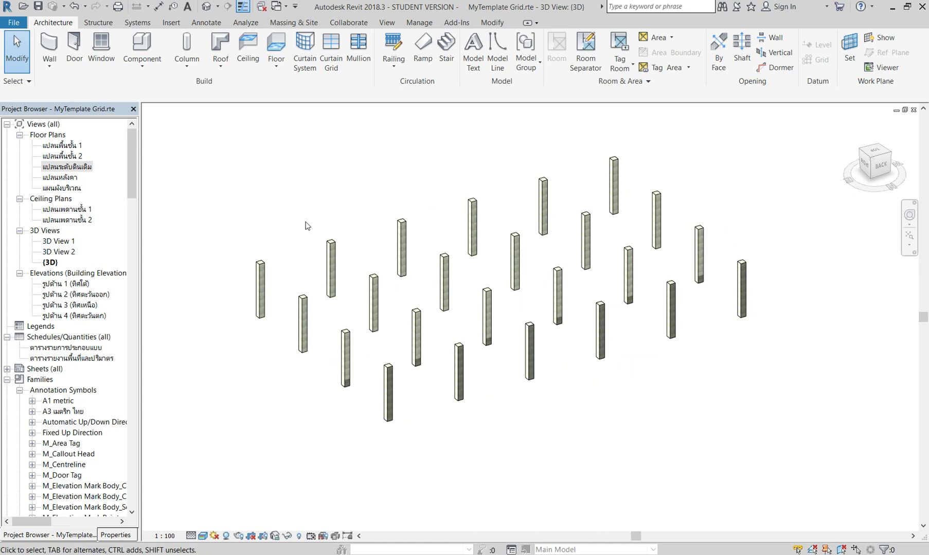
{"action": "scroll", "coordinate": [468, 280], "scroll_direction": "up", "scroll_amount": 2}
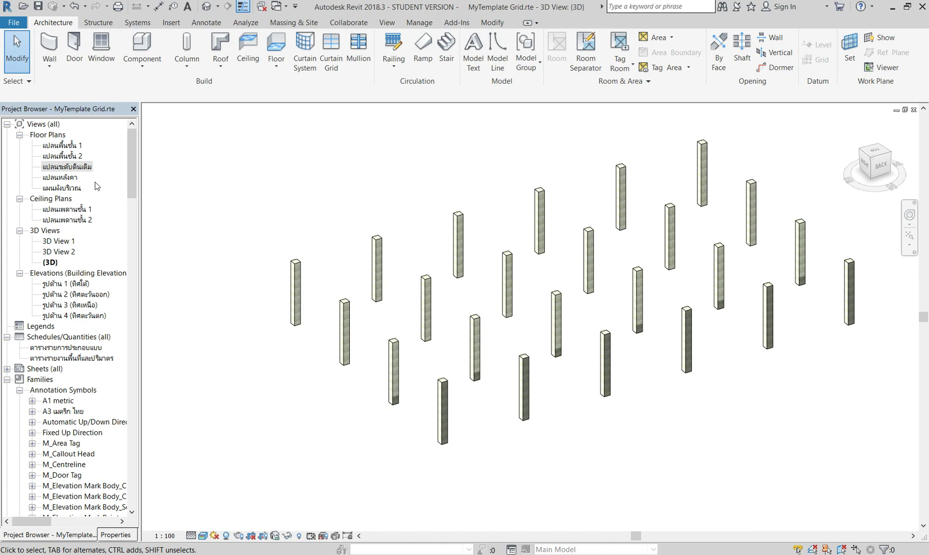
{"action": "double_click", "coordinate": [77, 169]}
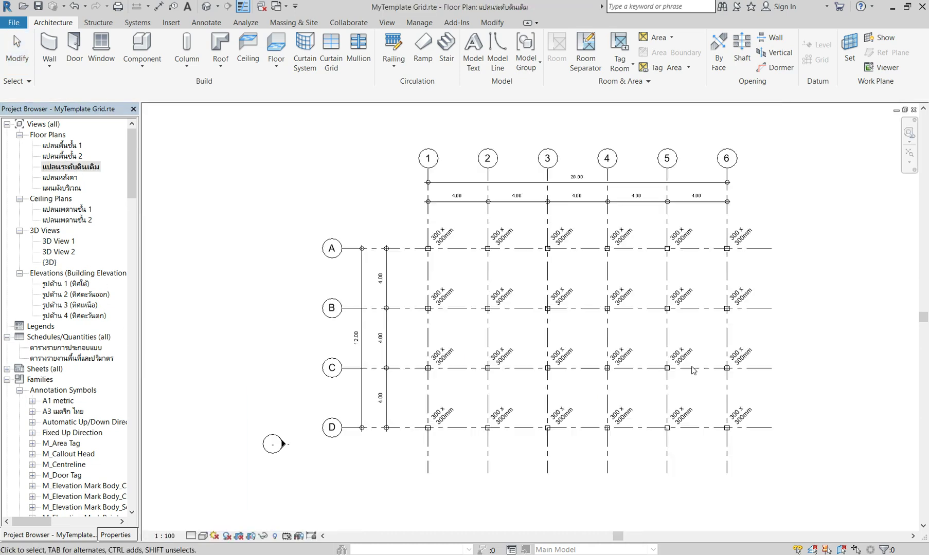
Hide the column tag category in this plan view, leaving the 24 columns untagged.
{"action": "right_click", "coordinate": [566, 234]}
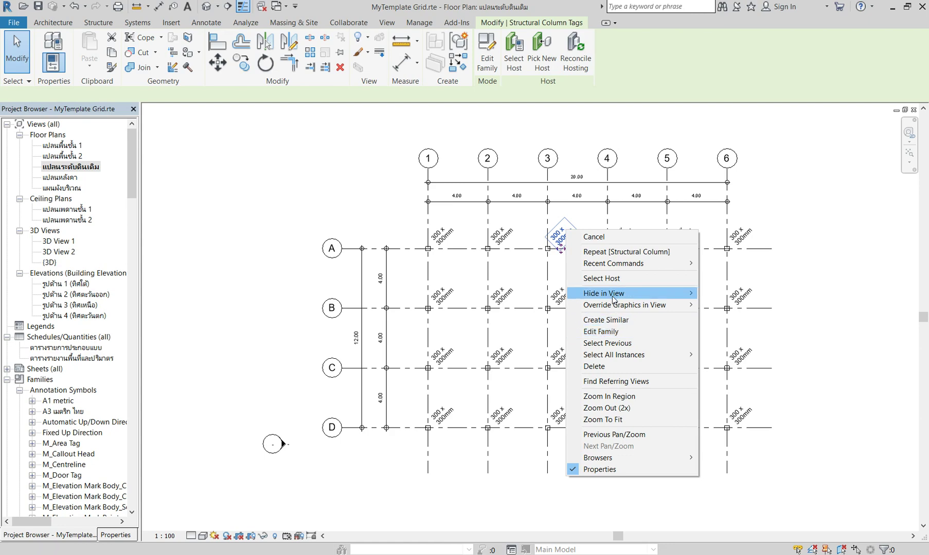
{"action": "left_click", "coordinate": [756, 307]}
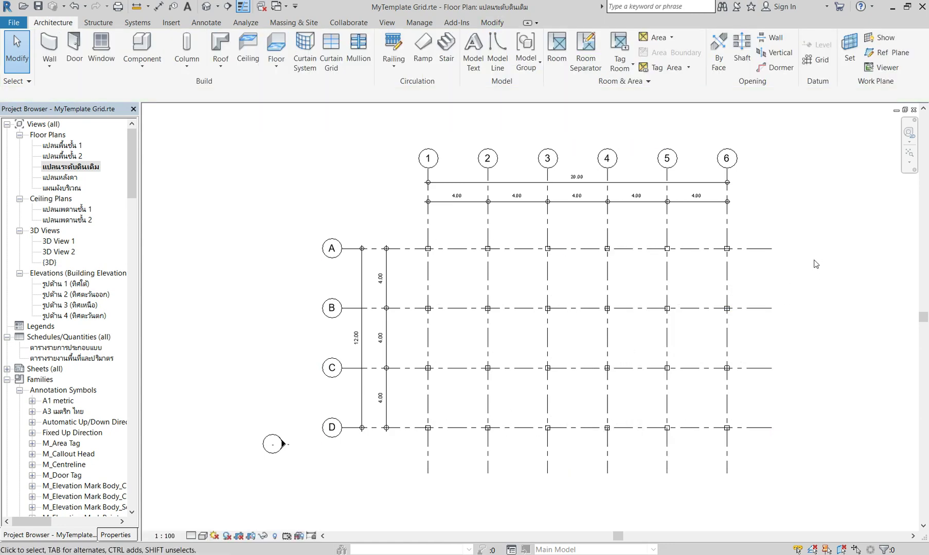
{"action": "scroll", "coordinate": [817, 281], "scroll_direction": "up", "scroll_amount": 1}
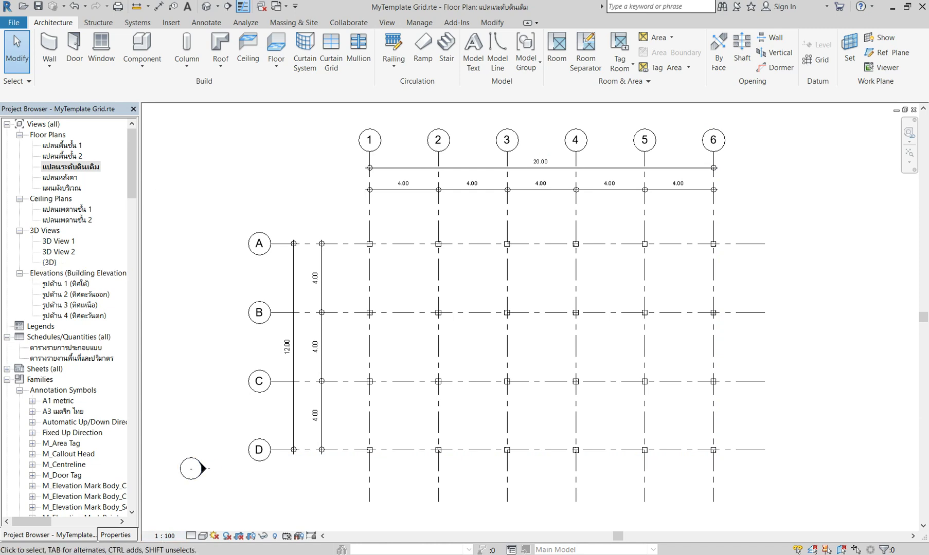
In the plan's View Range, set View Depth Level to Associated Level.
{"action": "left_click", "coordinate": [115, 535]}
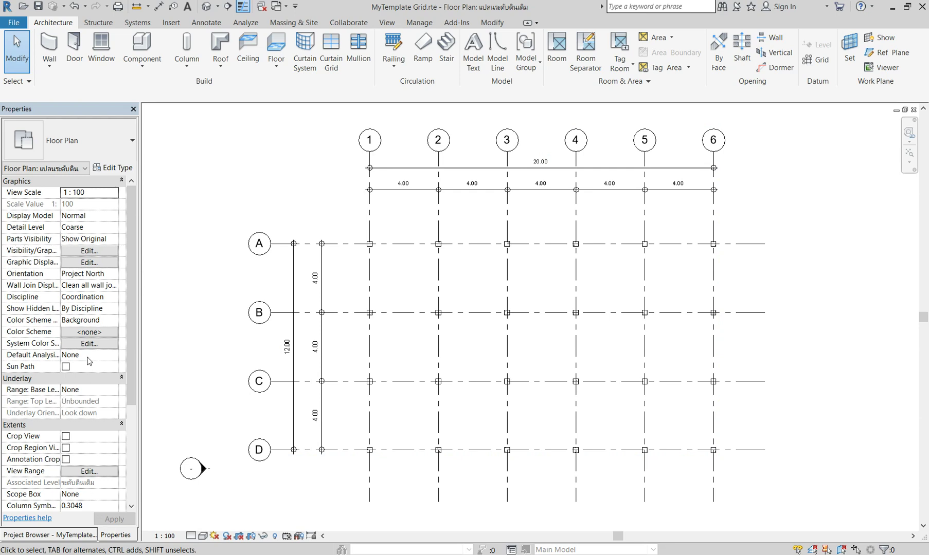
{"action": "scroll", "coordinate": [89, 361], "scroll_direction": "down", "scroll_amount": 1}
{"action": "scroll", "coordinate": [87, 442], "scroll_direction": "down", "scroll_amount": 2}
{"action": "left_click", "coordinate": [91, 379]}
{"action": "left_click", "coordinate": [519, 320]}
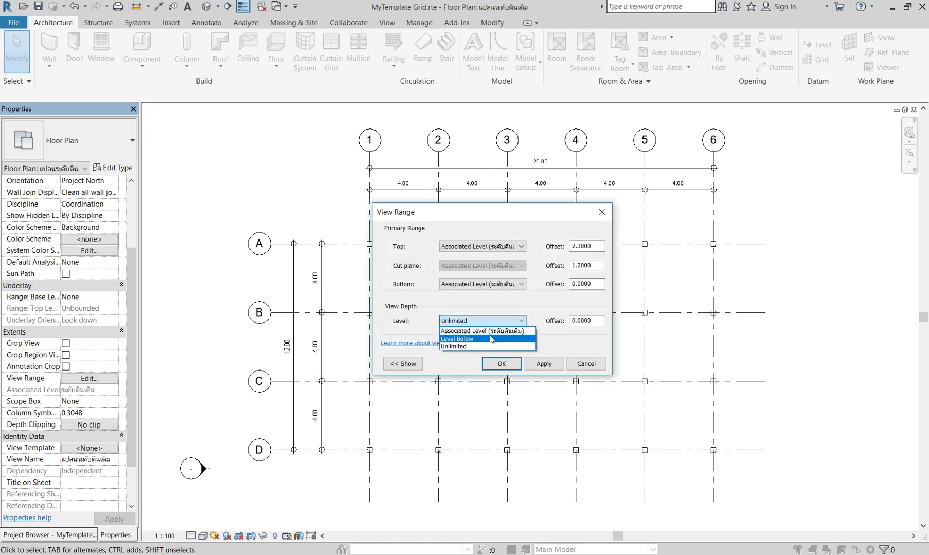
{"action": "left_click", "coordinate": [498, 332]}
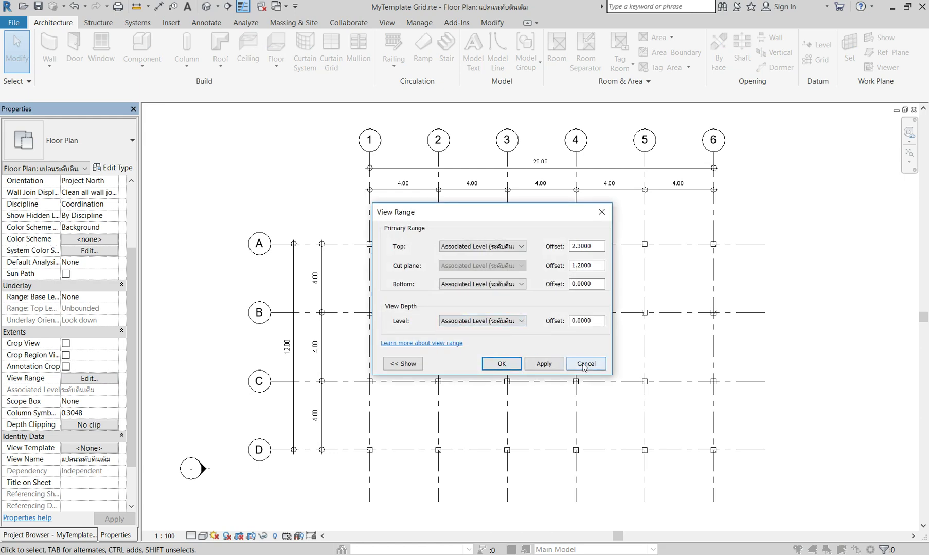
{"action": "left_click", "coordinate": [501, 364]}
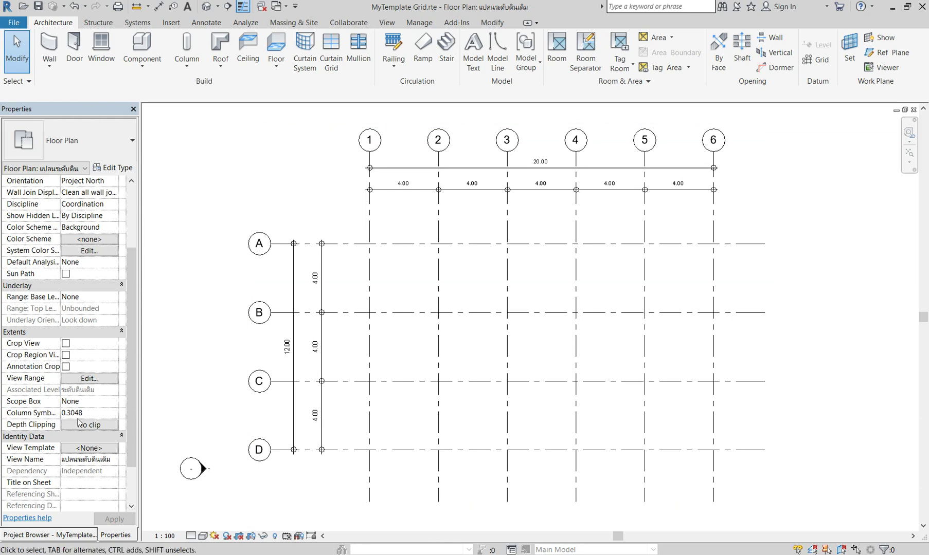
Change the View Range depth level to Unlimited and confirm.
{"action": "left_click", "coordinate": [88, 379]}
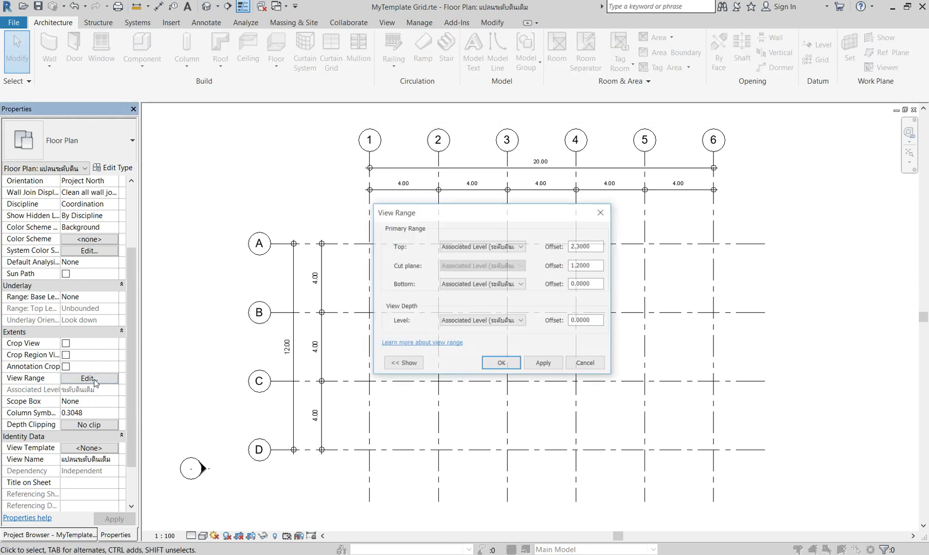
{"action": "left_click", "coordinate": [520, 321]}
{"action": "left_click", "coordinate": [463, 355]}
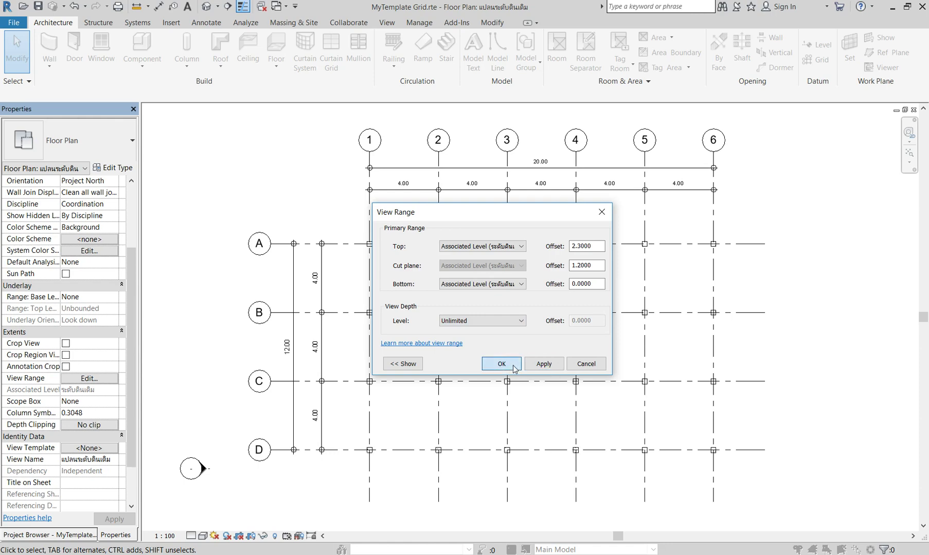
{"action": "left_click", "coordinate": [502, 364]}
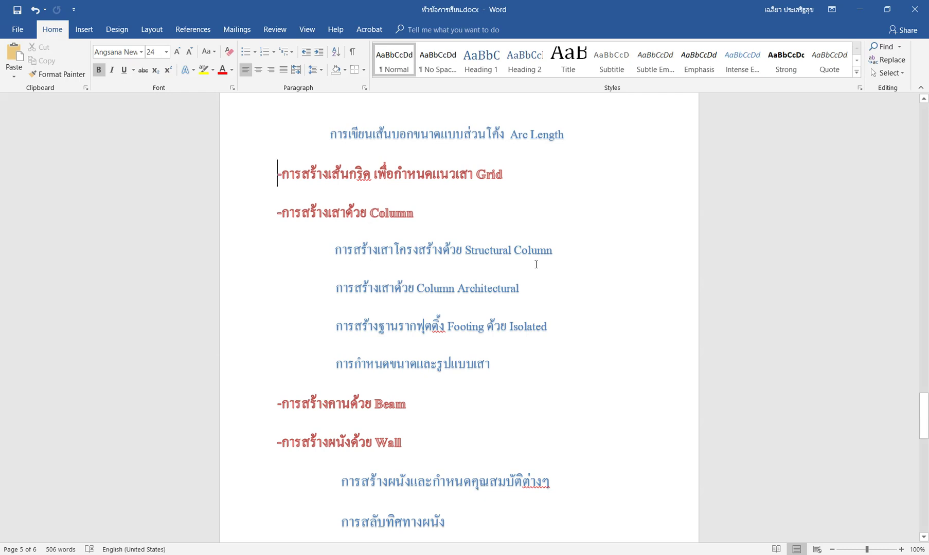
Switch from the Word lesson outline back to the Revit grid plan with Alt+Tab.
{"action": "key", "text": "alt+Tab"}
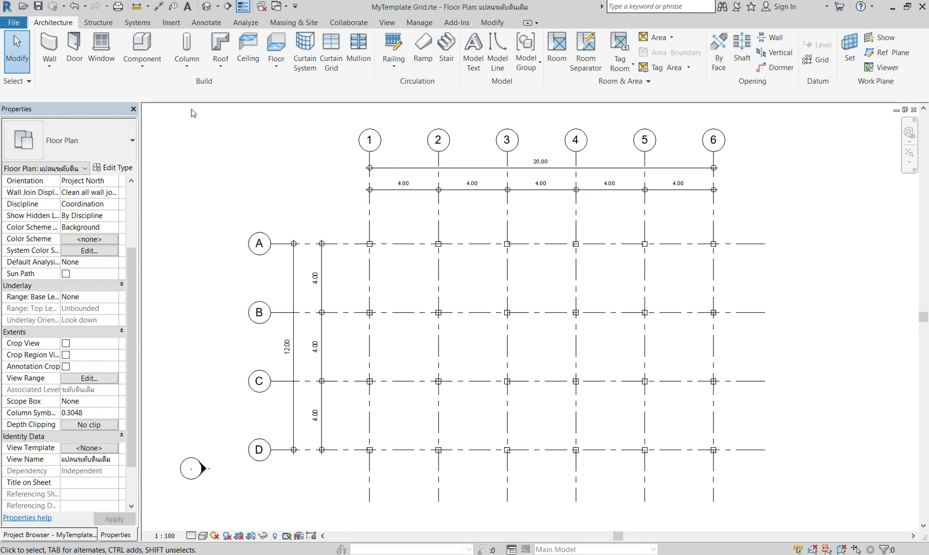
Set the plan's View Range depth level back to Associated Level, apply and close.
{"action": "left_click", "coordinate": [188, 66]}
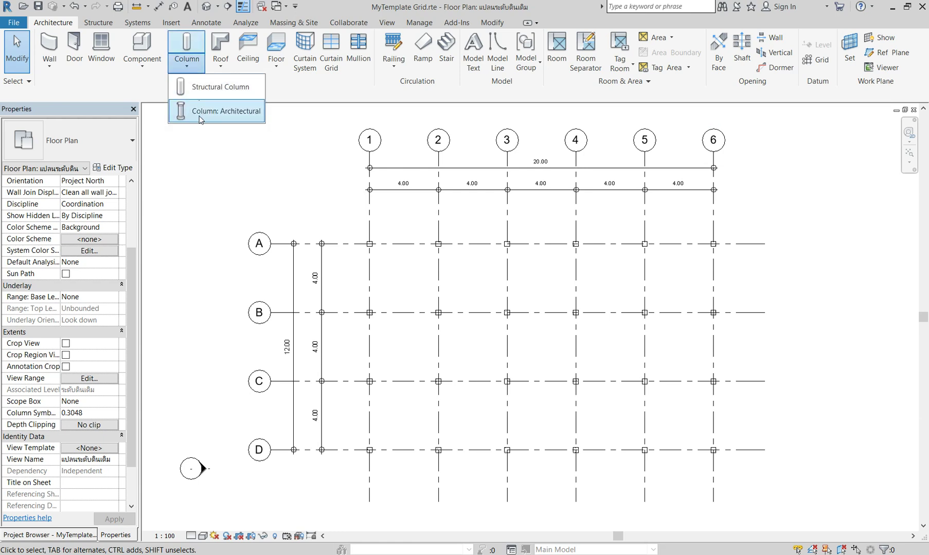
{"action": "left_click", "coordinate": [326, 191]}
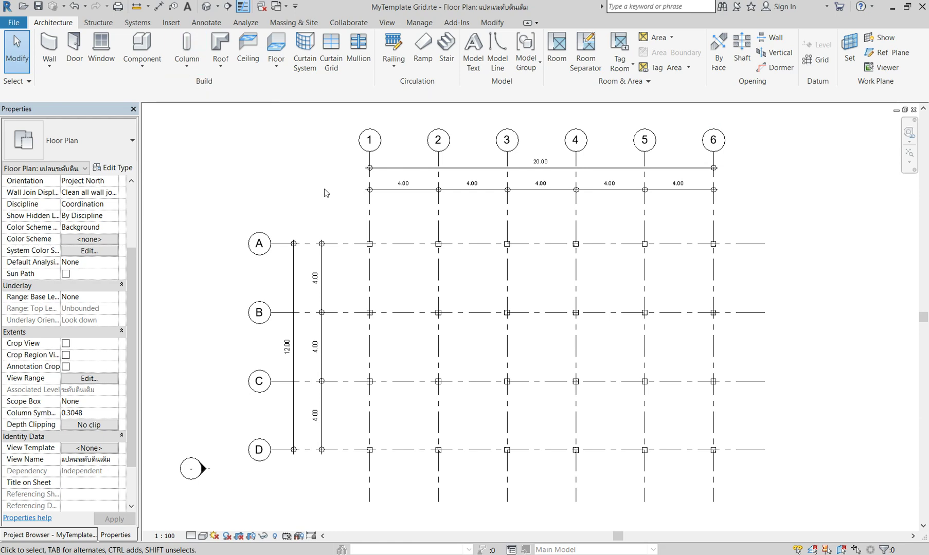
{"action": "left_click", "coordinate": [90, 378]}
{"action": "left_click", "coordinate": [495, 321]}
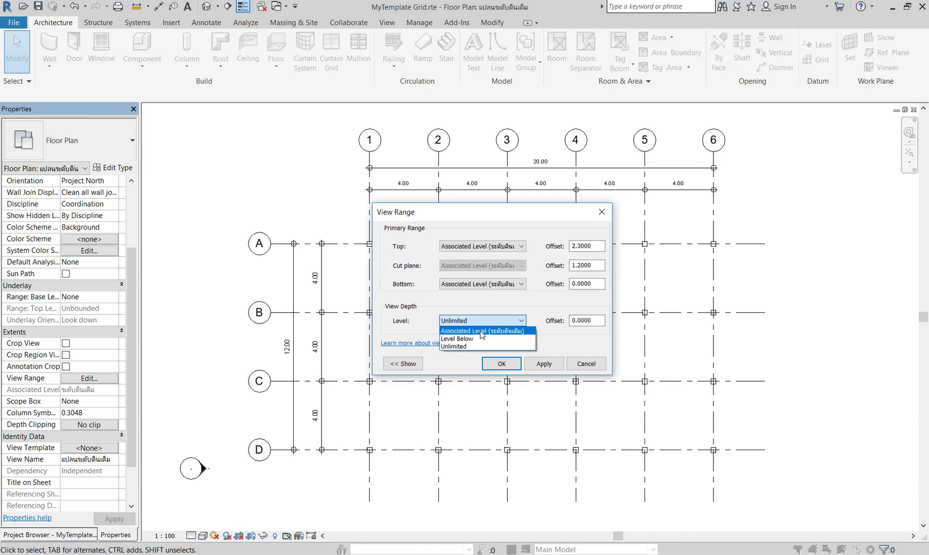
{"action": "left_click", "coordinate": [482, 332]}
{"action": "left_click", "coordinate": [540, 365]}
{"action": "left_click", "coordinate": [498, 363]}
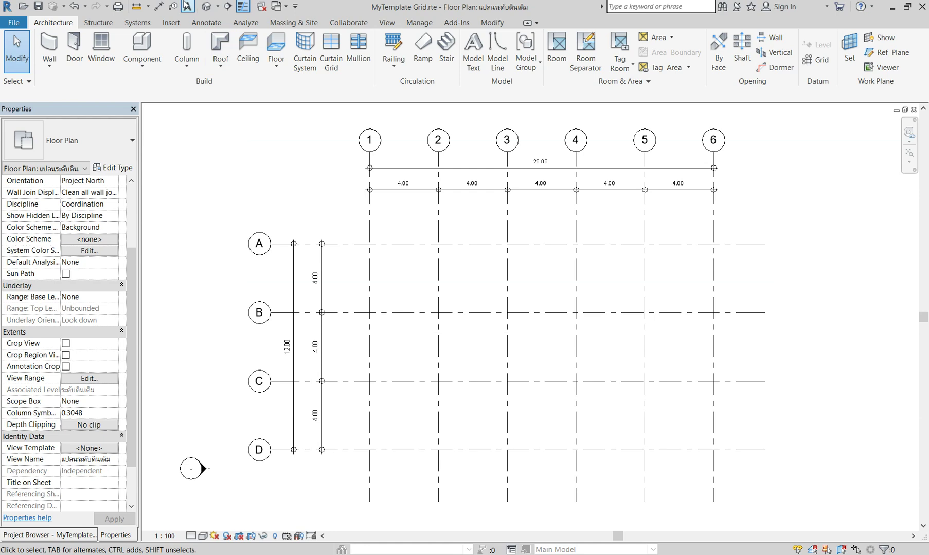
Select type M_Rectangular Column 610 x 610mm for architectural columns, then exit without placing.
{"action": "left_click", "coordinate": [188, 65]}
{"action": "left_click", "coordinate": [222, 118]}
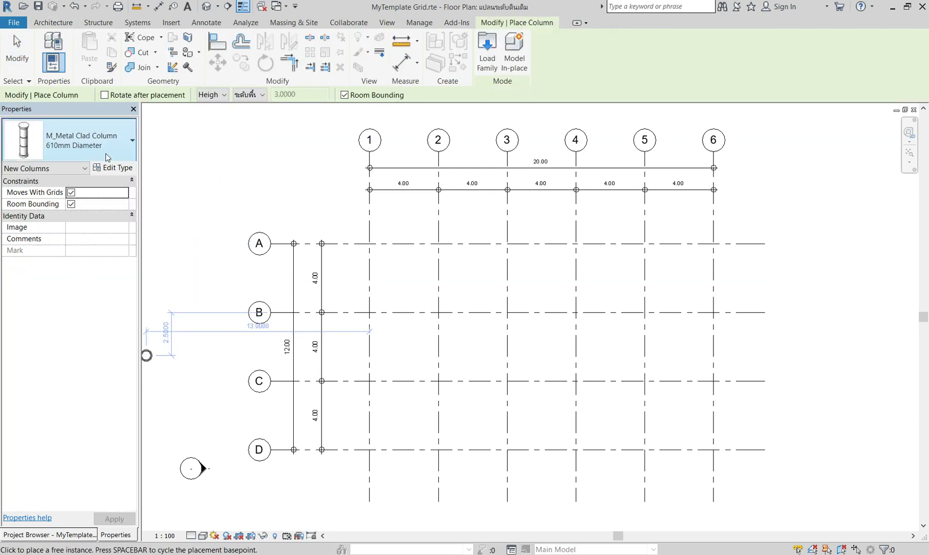
{"action": "left_click", "coordinate": [129, 148]}
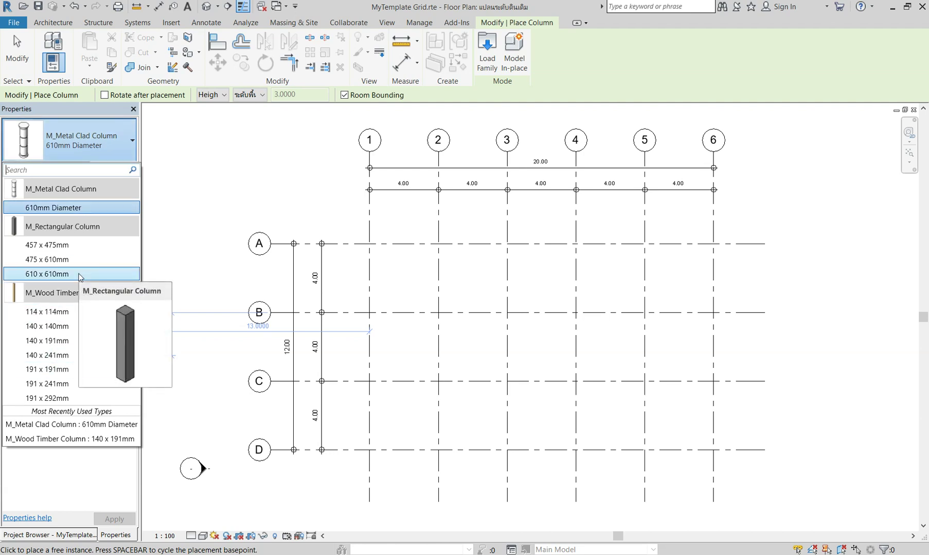
{"action": "left_click", "coordinate": [80, 275]}
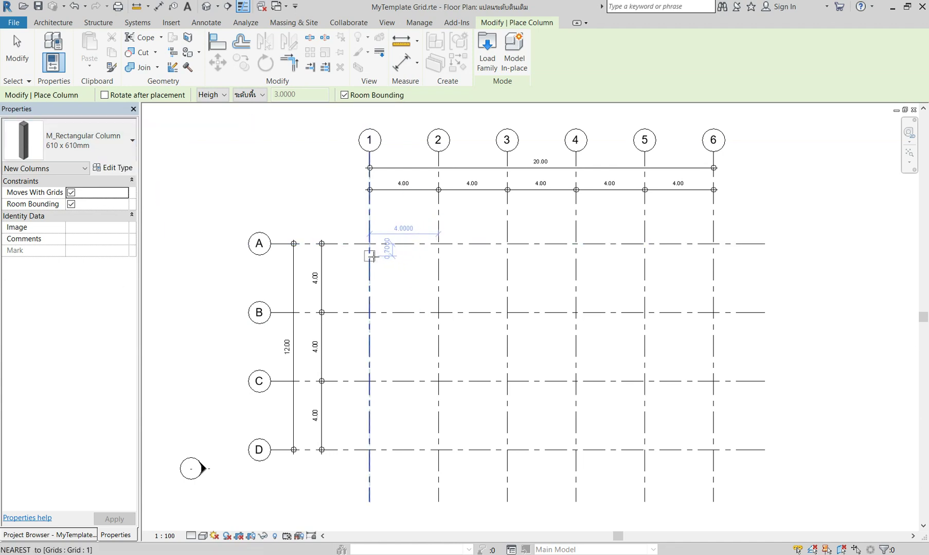
{"action": "scroll", "coordinate": [399, 176], "scroll_direction": "up", "scroll_amount": 2}
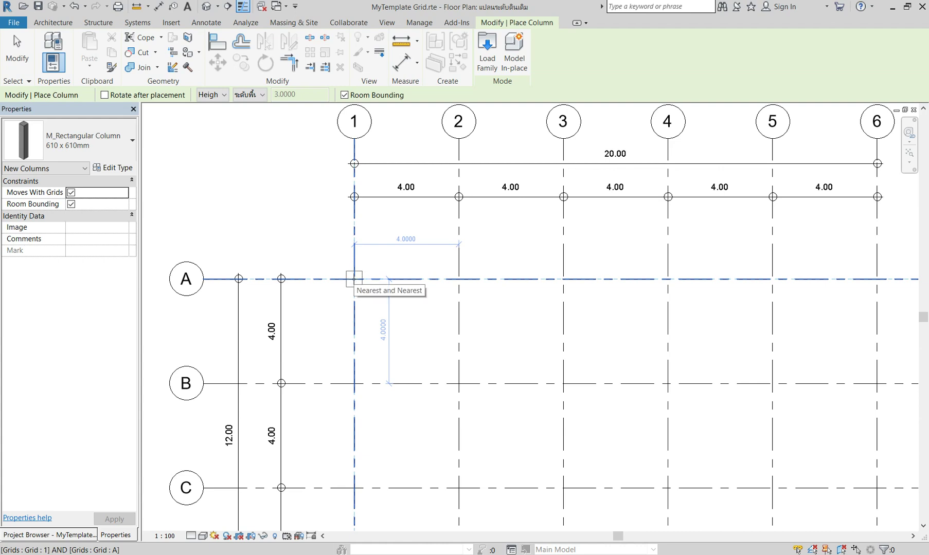
{"action": "key", "text": "Escape"}
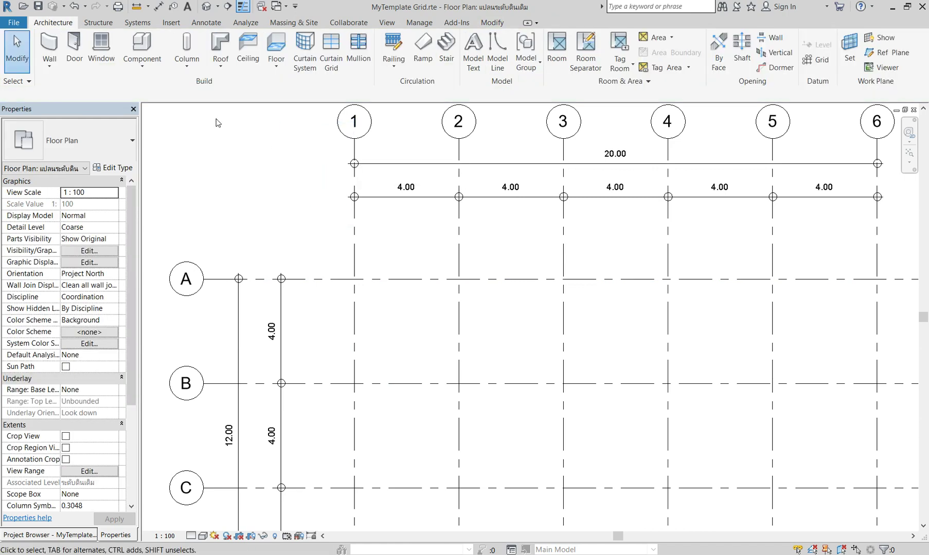
Give architectural columns a floor top level after a rejected ground level, and uncheck Room Bounding.
{"action": "left_click", "coordinate": [181, 64]}
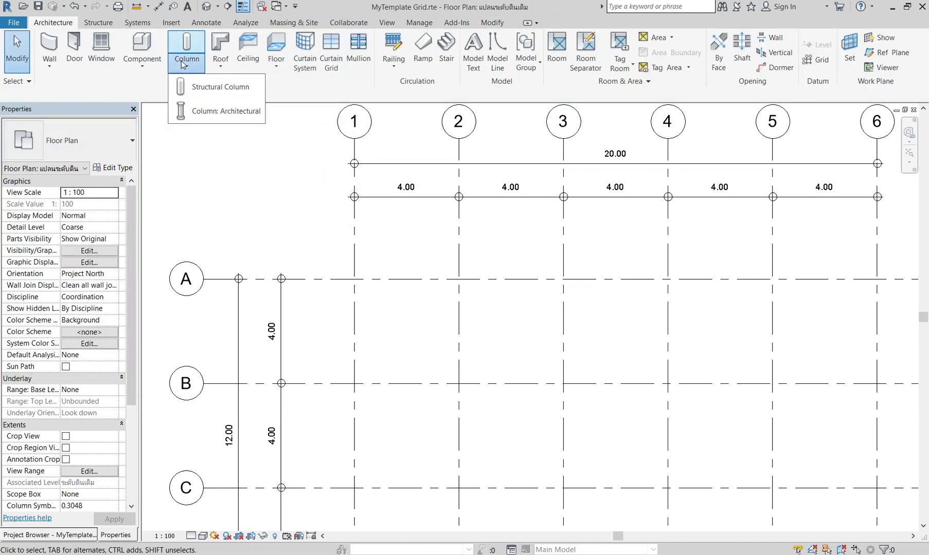
{"action": "left_click", "coordinate": [222, 111]}
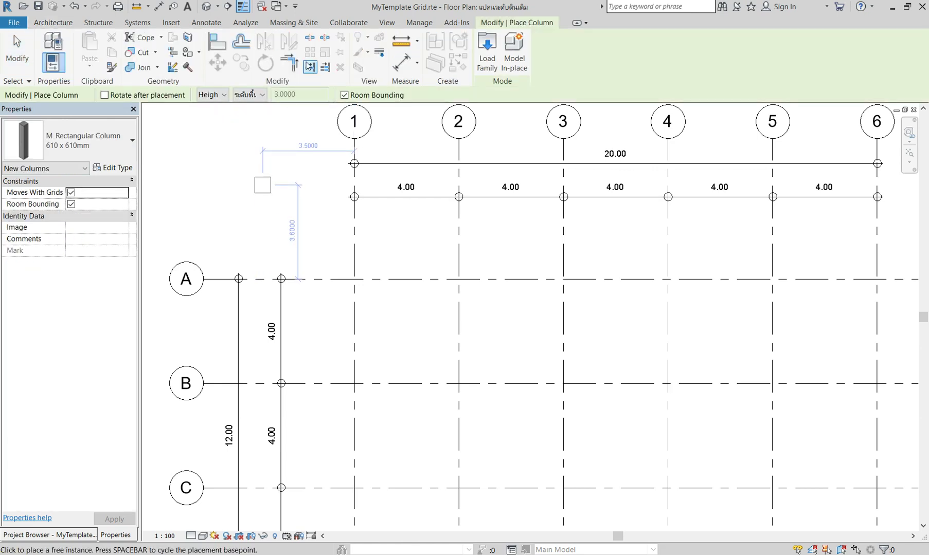
{"action": "left_click", "coordinate": [262, 95]}
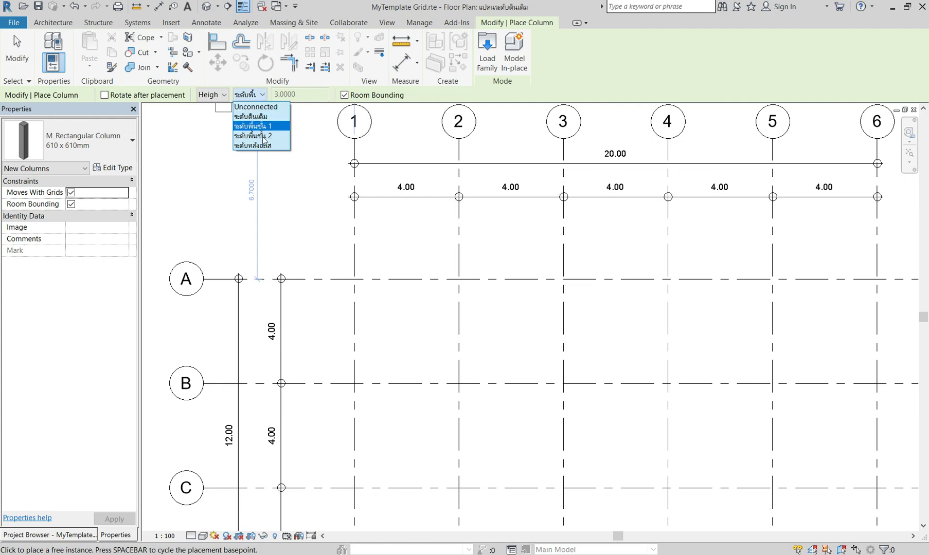
{"action": "left_click", "coordinate": [261, 117]}
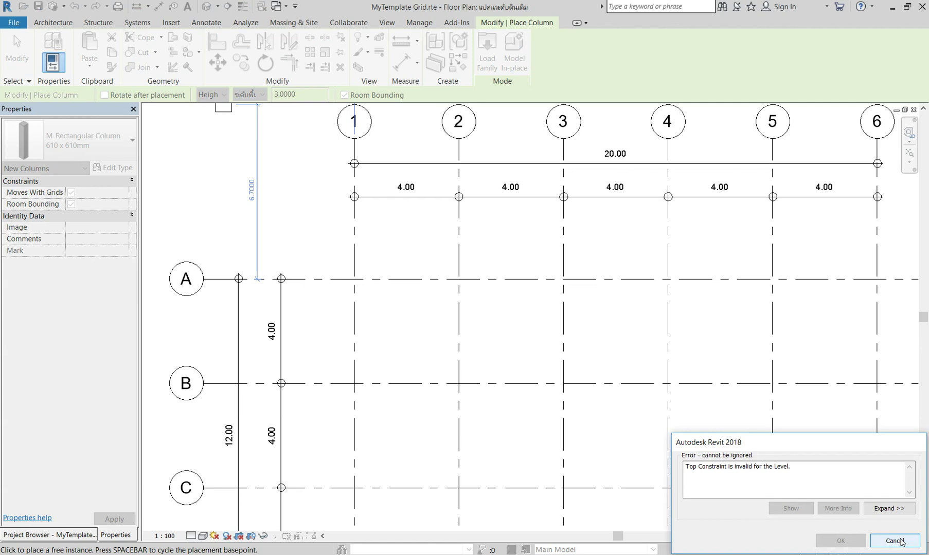
{"action": "left_click", "coordinate": [899, 539]}
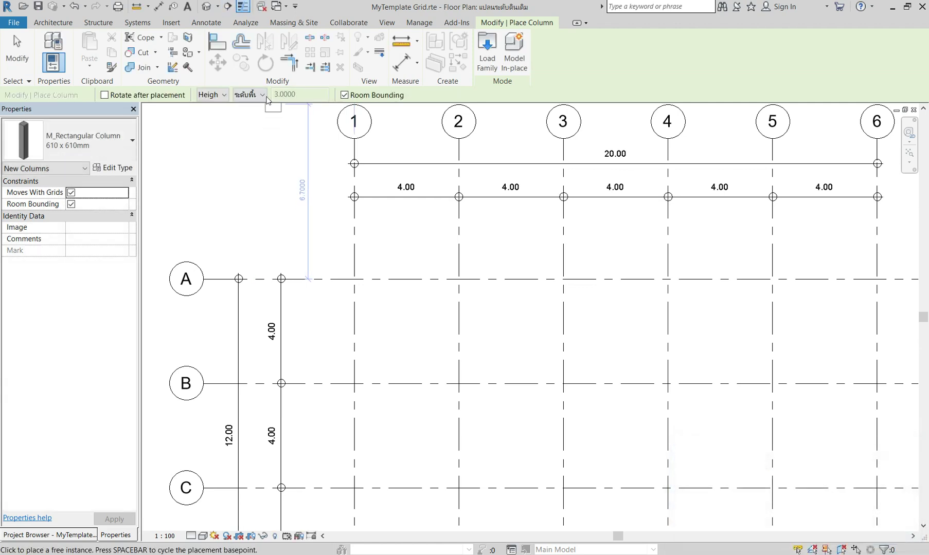
{"action": "left_click", "coordinate": [263, 96]}
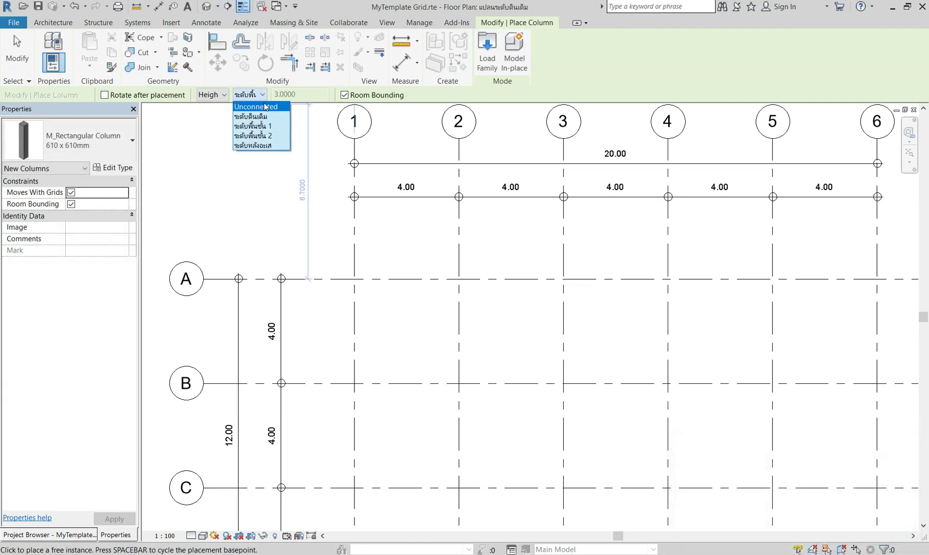
{"action": "left_click", "coordinate": [254, 126]}
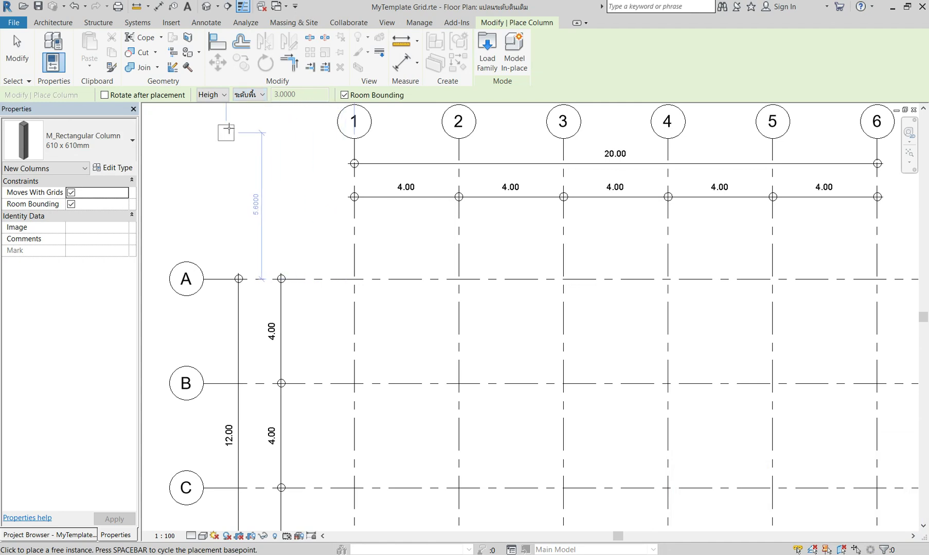
{"action": "left_click", "coordinate": [344, 95]}
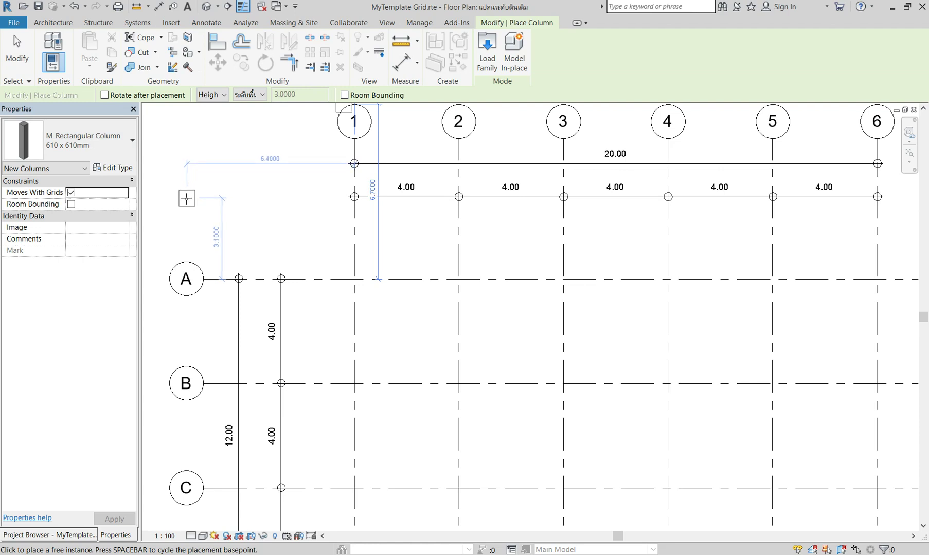
{"action": "key", "text": "Escape"}
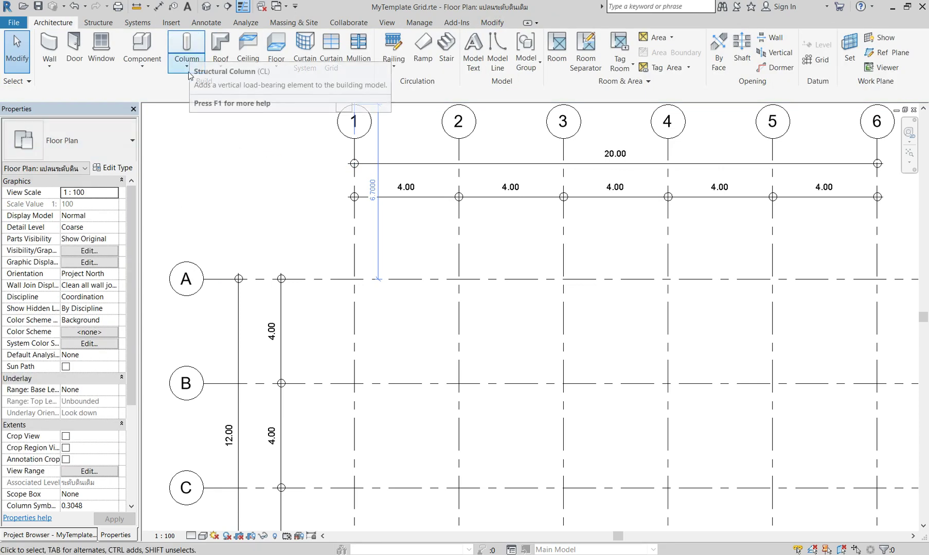
{"action": "scroll", "coordinate": [284, 201], "scroll_direction": "down", "scroll_amount": 1}
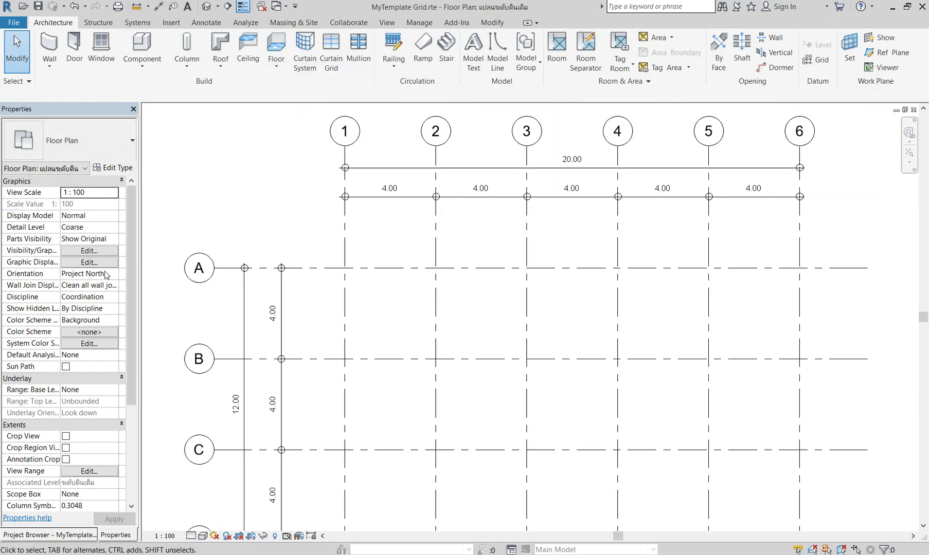
Open plan แปลนพื้นชั้น 1 from the Project Browser, then return to plan แปลนระดับดินเดิม.
{"action": "left_click", "coordinate": [52, 536]}
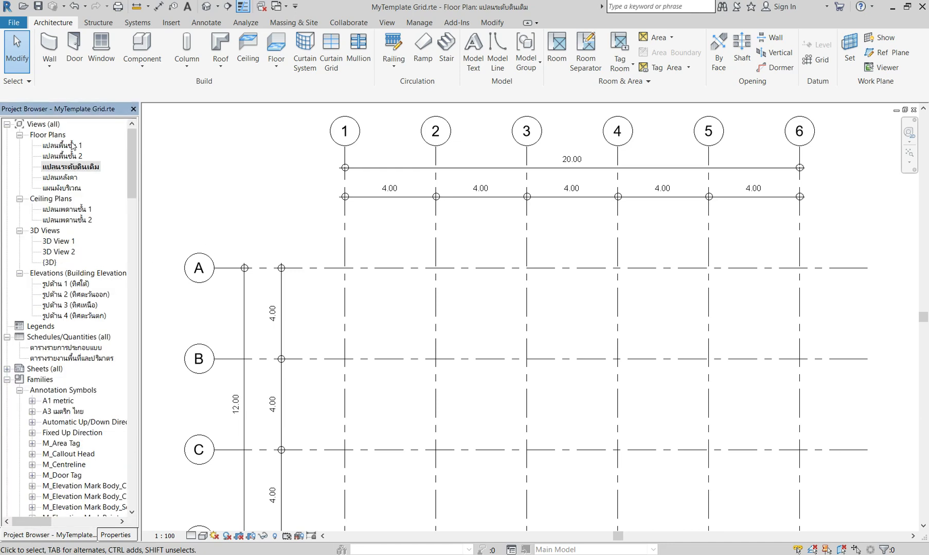
{"action": "double_click", "coordinate": [72, 145]}
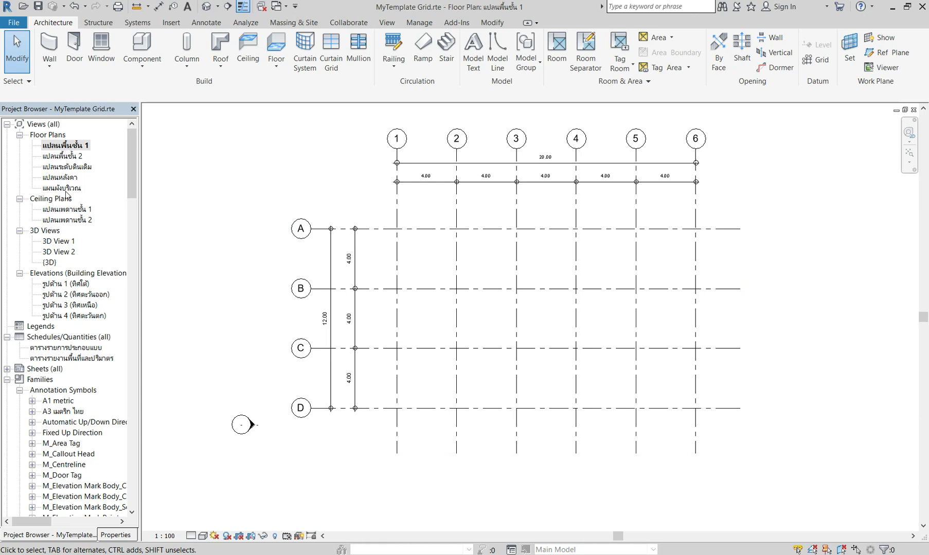
{"action": "double_click", "coordinate": [67, 169]}
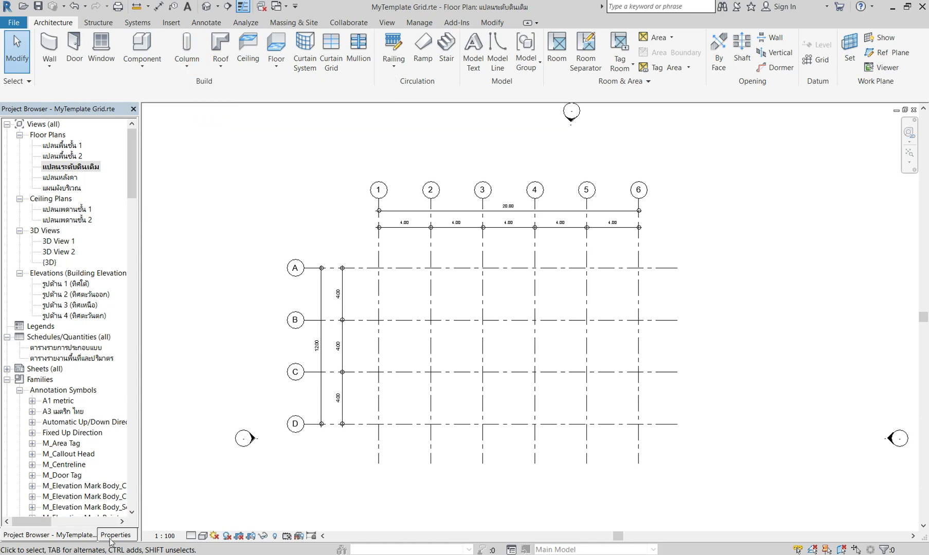
{"action": "left_click", "coordinate": [188, 61]}
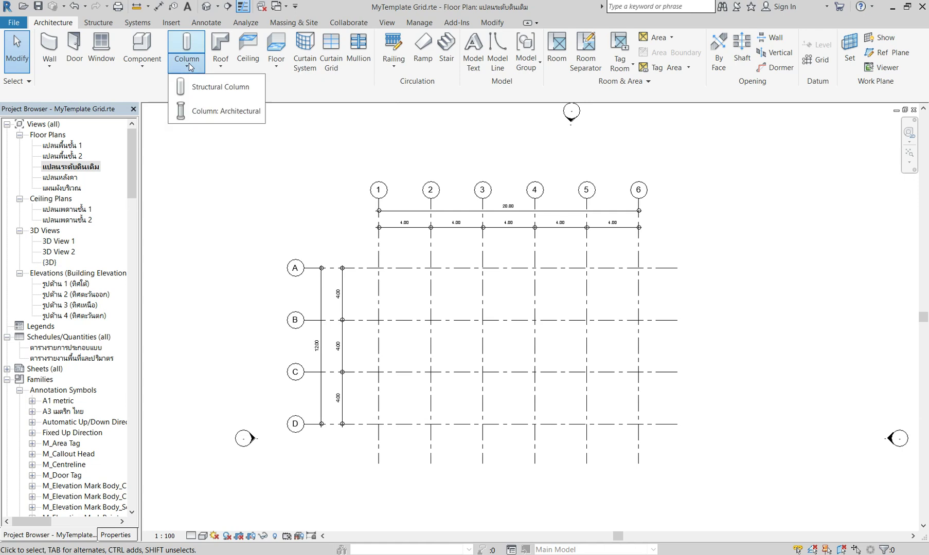
Start architectural column placement with the column top at the floor level, not the roof.
{"action": "left_click", "coordinate": [207, 113]}
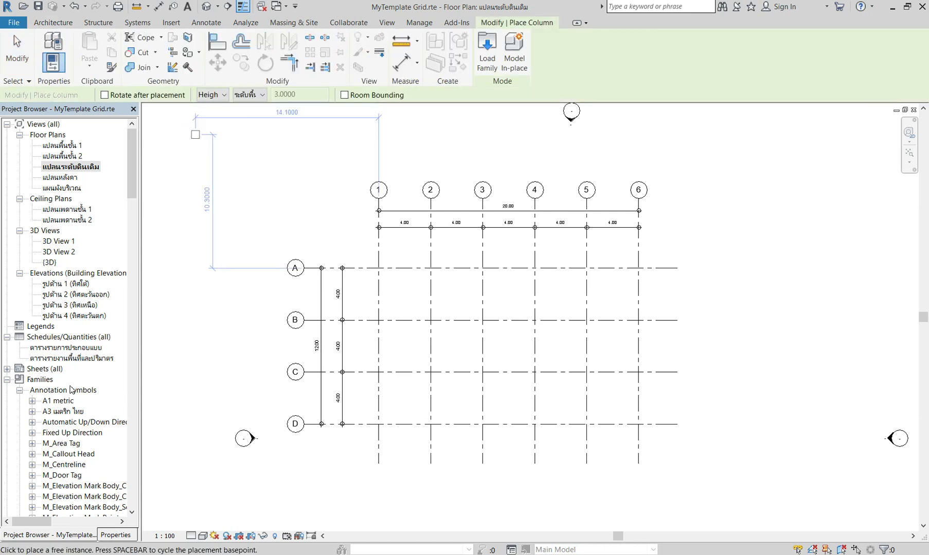
{"action": "left_click", "coordinate": [113, 539]}
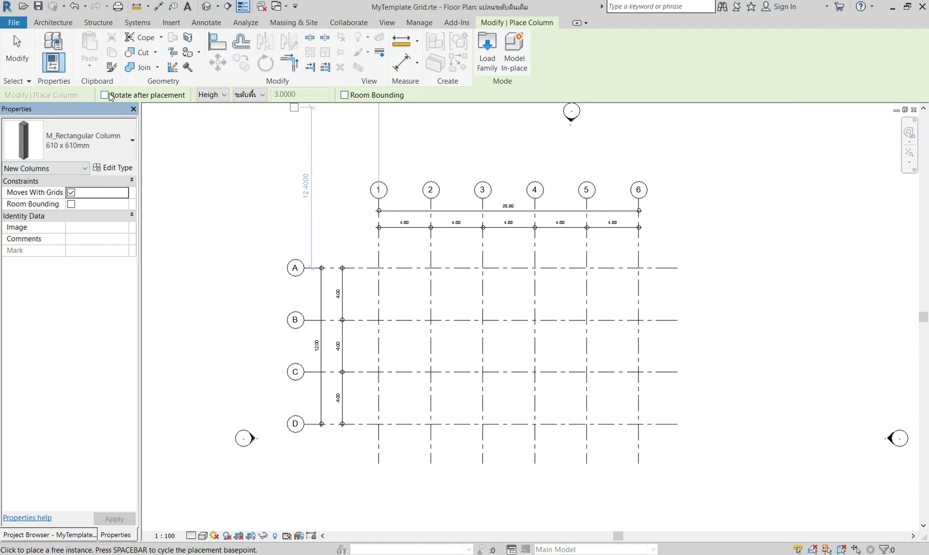
{"action": "left_click", "coordinate": [262, 95]}
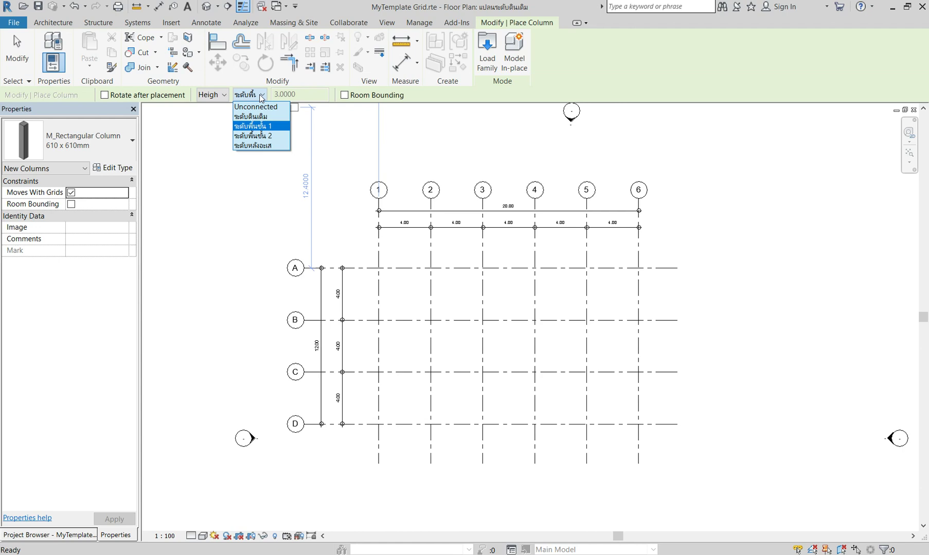
{"action": "left_click", "coordinate": [257, 146]}
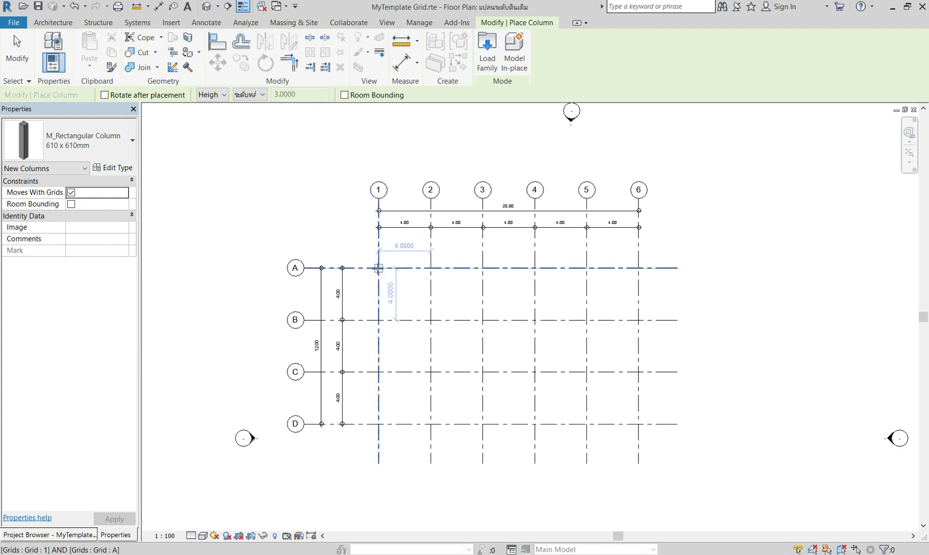
{"action": "left_click", "coordinate": [259, 93]}
{"action": "left_click", "coordinate": [256, 137]}
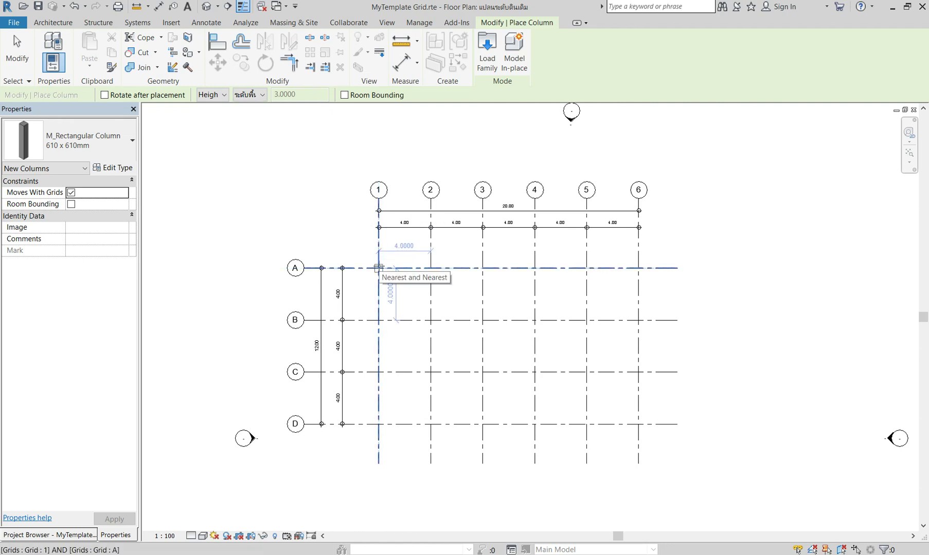
Place 610 x 610mm columns at every intersection of grid rows A and B, 1 through 6.
{"action": "left_click", "coordinate": [263, 94]}
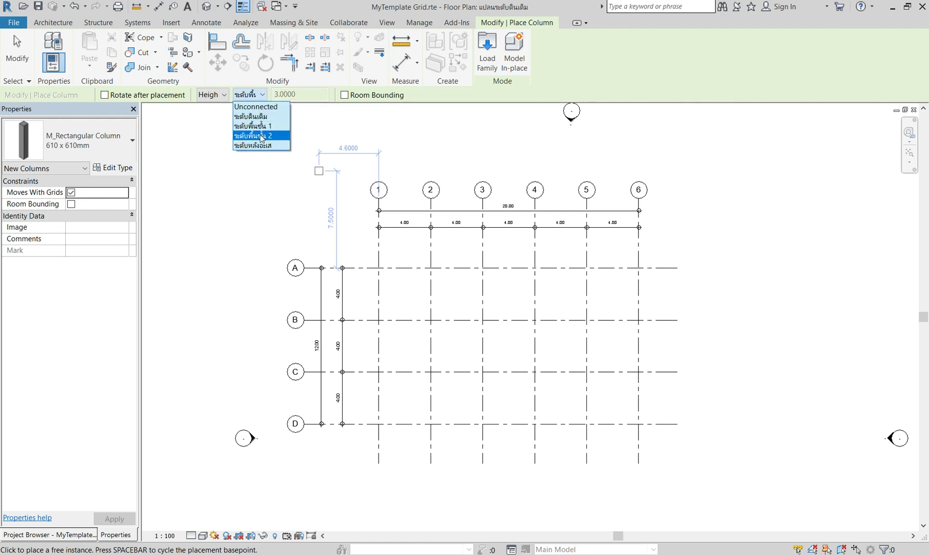
{"action": "left_click", "coordinate": [369, 288]}
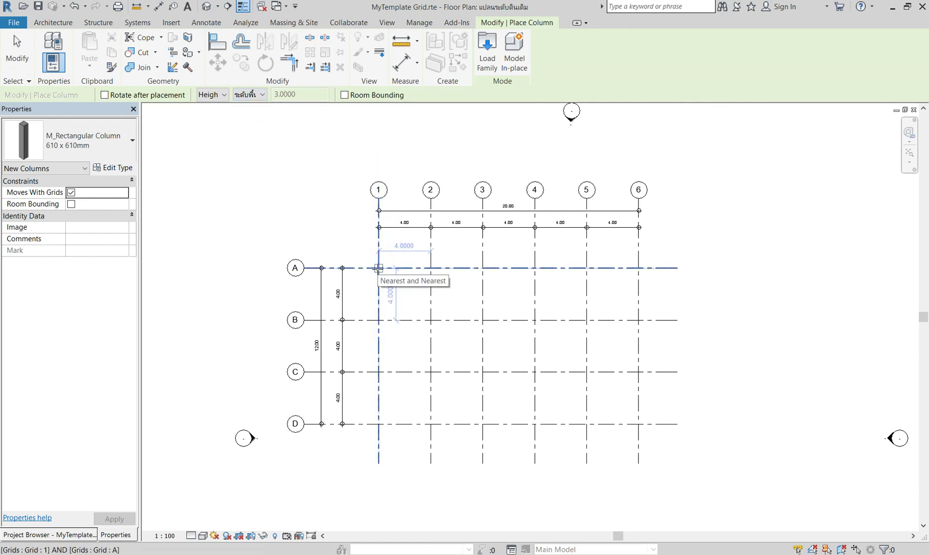
{"action": "left_click", "coordinate": [378, 268]}
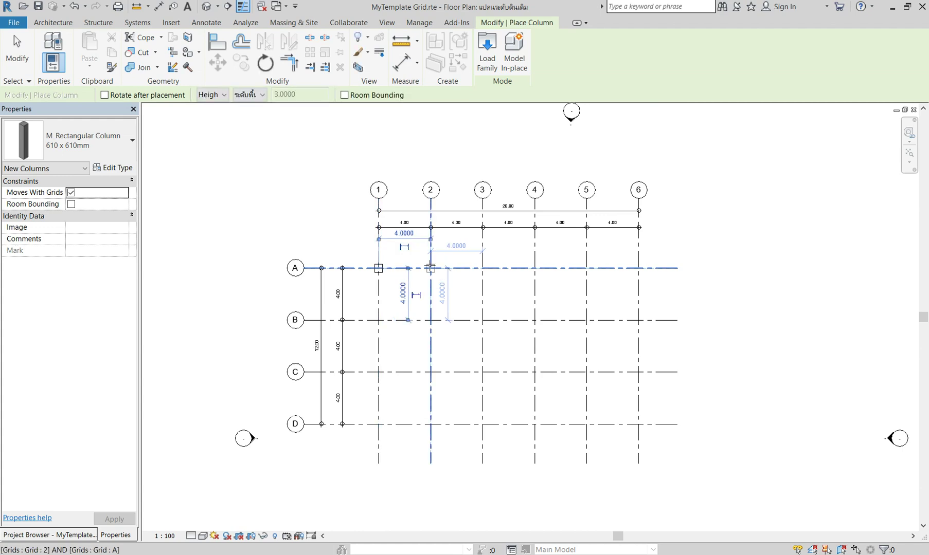
{"action": "left_click", "coordinate": [473, 271]}
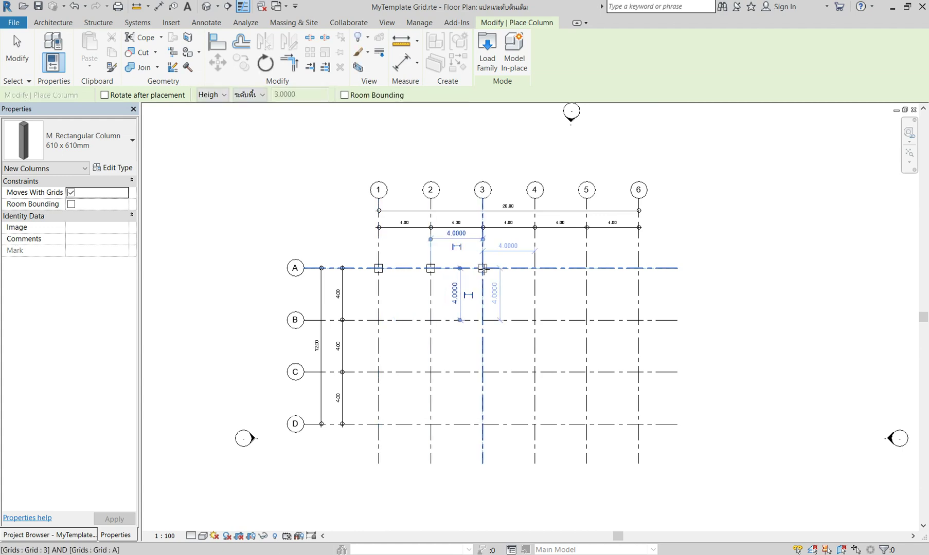
{"action": "left_click", "coordinate": [482, 268]}
{"action": "left_click", "coordinate": [534, 268]}
{"action": "left_click", "coordinate": [586, 268]}
{"action": "left_click", "coordinate": [639, 268]}
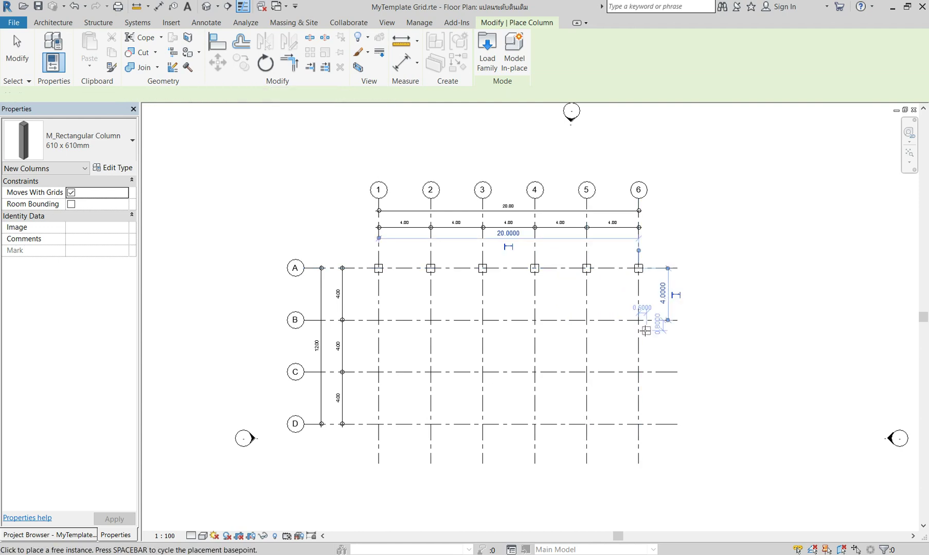
{"action": "left_click", "coordinate": [639, 321]}
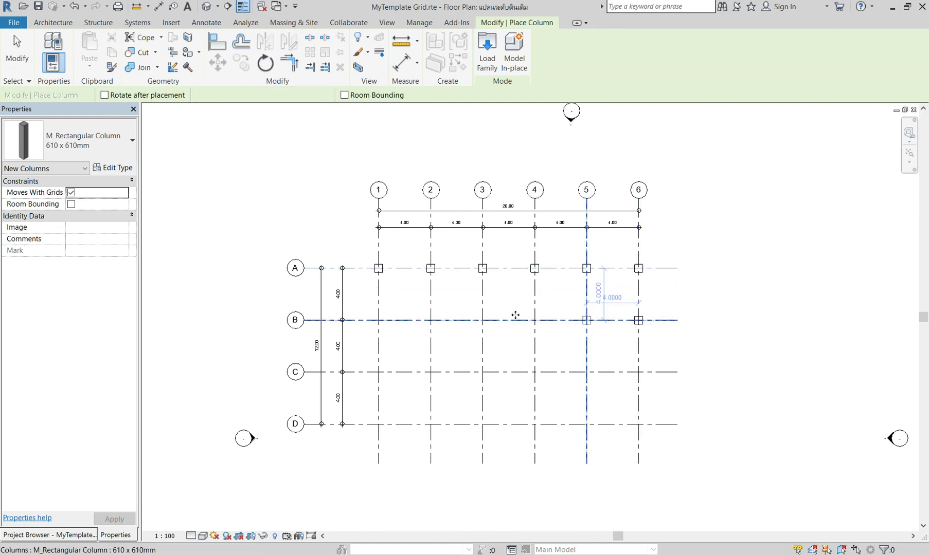
{"action": "left_click", "coordinate": [535, 319]}
{"action": "left_click", "coordinate": [484, 320]}
{"action": "left_click", "coordinate": [428, 321]}
{"action": "left_click", "coordinate": [379, 320]}
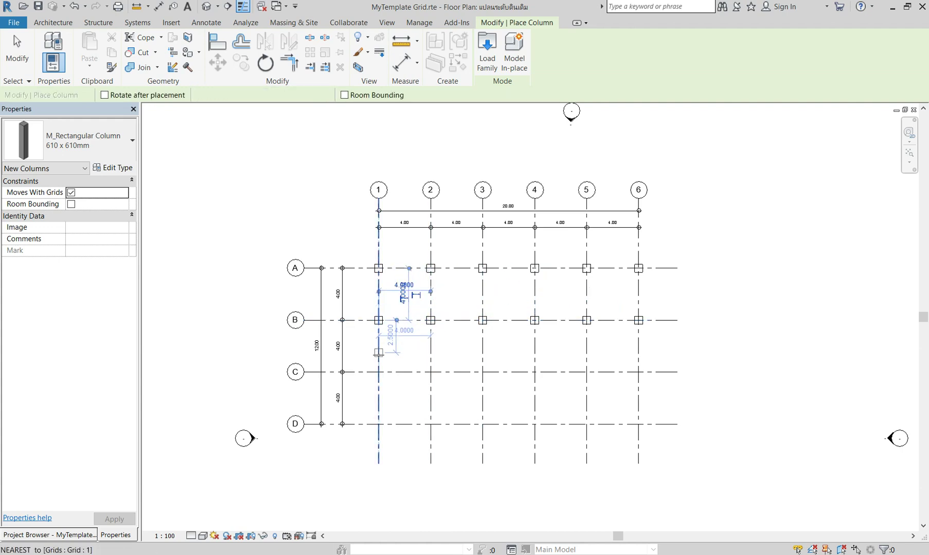
Place 610 x 610mm columns at all grid C and D intersections, then view the model in 3D.
{"action": "left_click", "coordinate": [379, 372]}
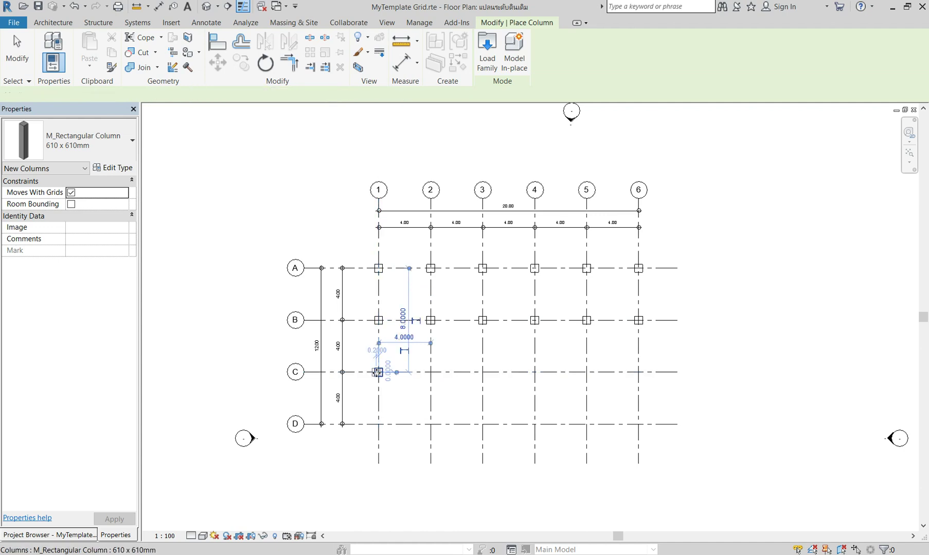
{"action": "left_click", "coordinate": [378, 424]}
{"action": "left_click", "coordinate": [431, 423]}
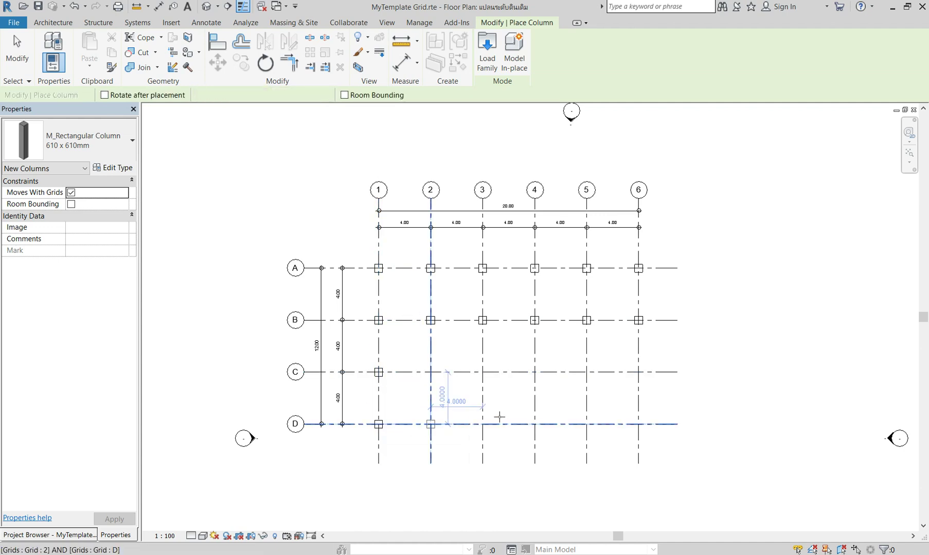
{"action": "left_click", "coordinate": [482, 424]}
{"action": "left_click", "coordinate": [483, 372]}
{"action": "left_click", "coordinate": [430, 372]}
{"action": "left_click", "coordinate": [534, 372]}
{"action": "left_click", "coordinate": [534, 424]}
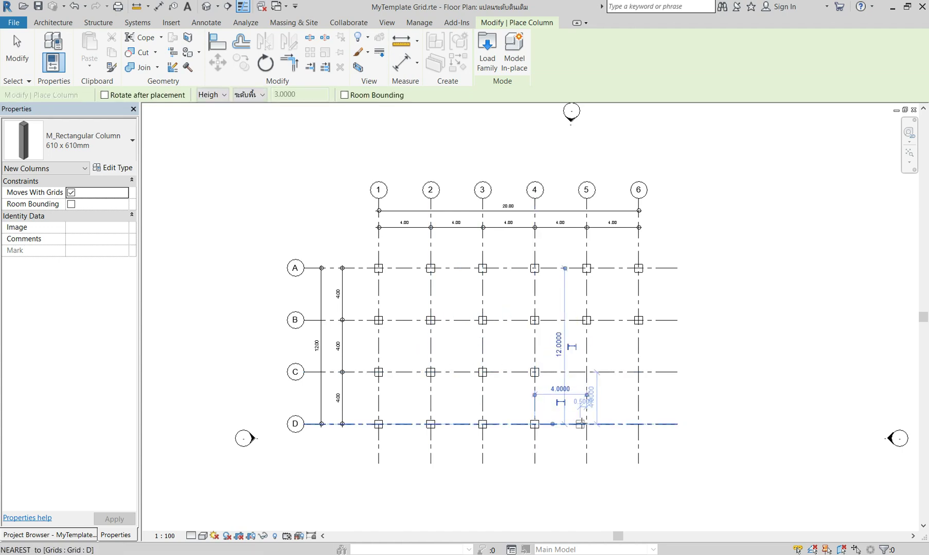
{"action": "left_click", "coordinate": [586, 424]}
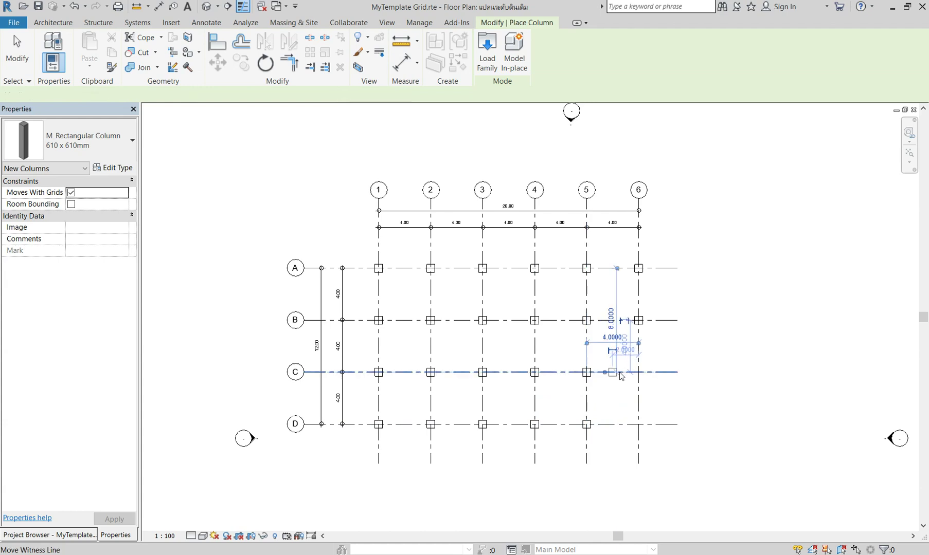
{"action": "left_click", "coordinate": [638, 372]}
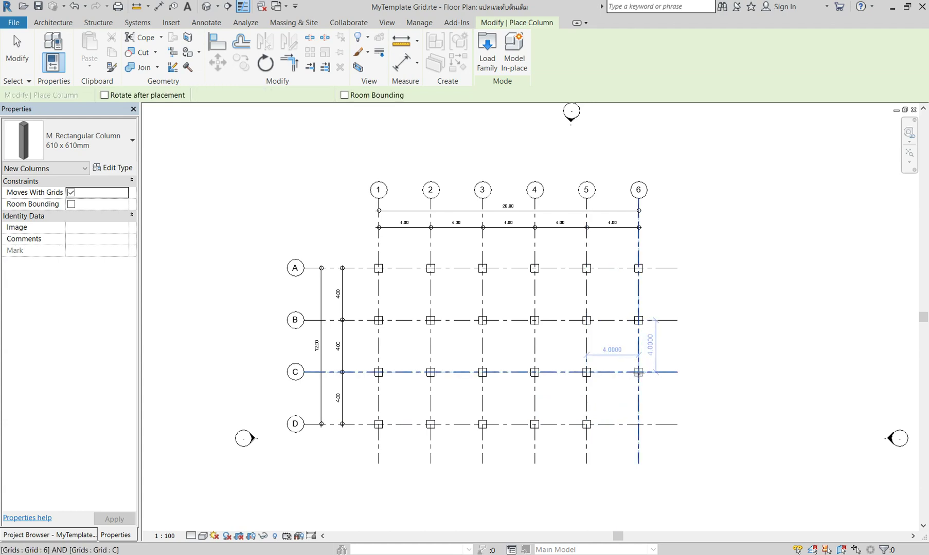
{"action": "left_click", "coordinate": [639, 424]}
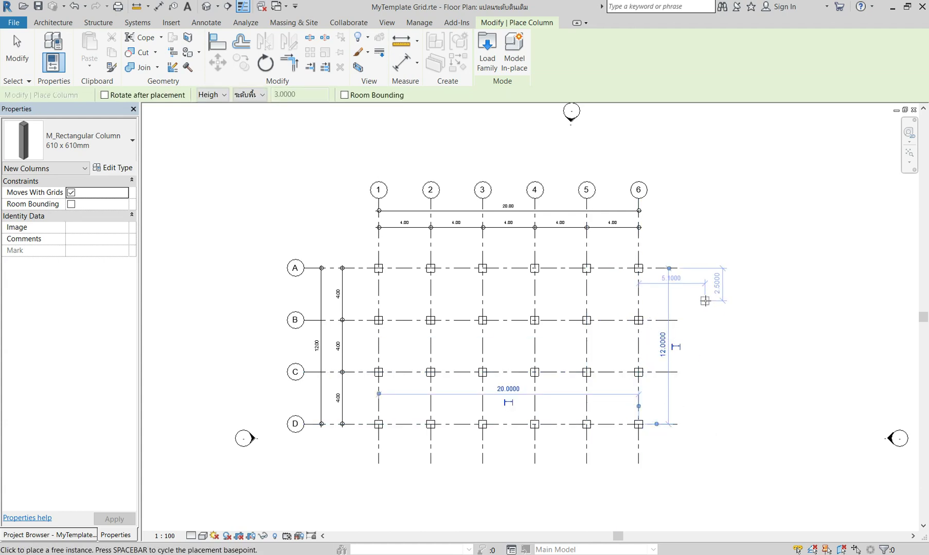
{"action": "key", "text": "Escape"}
{"action": "key", "text": "Escape"}
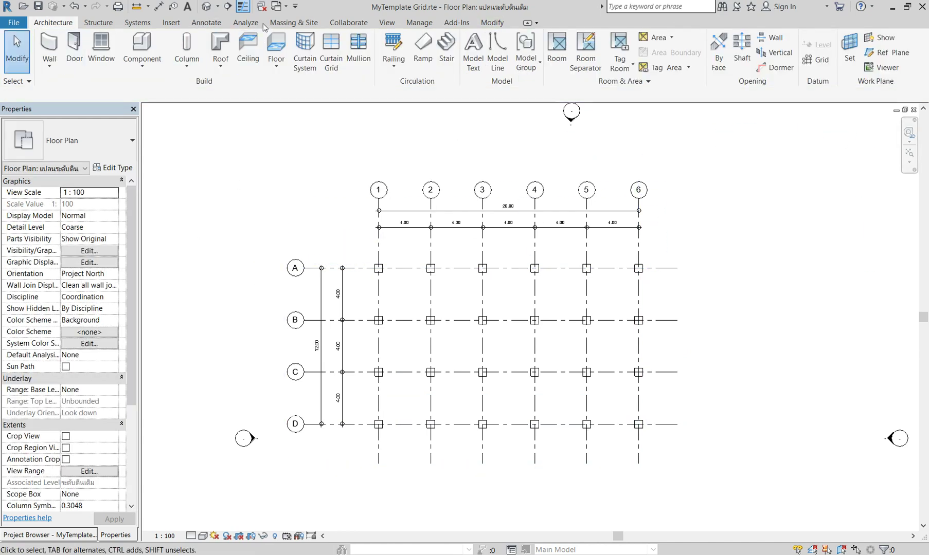
{"action": "left_click", "coordinate": [206, 6]}
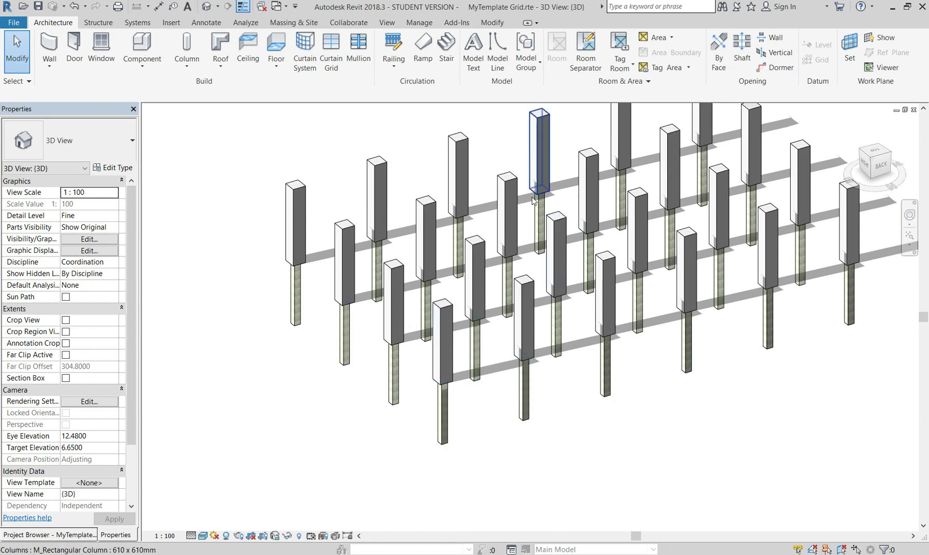
Orbit the 3D view to inspect the columns, then window-select all 24 columns on the ground-level plan.
{"action": "middle_click_drag", "start_coordinate": [538, 170], "coordinate": [389, 401], "text": "shift"}
{"action": "middle_click_drag", "start_coordinate": [766, 282], "coordinate": [736, 303]}
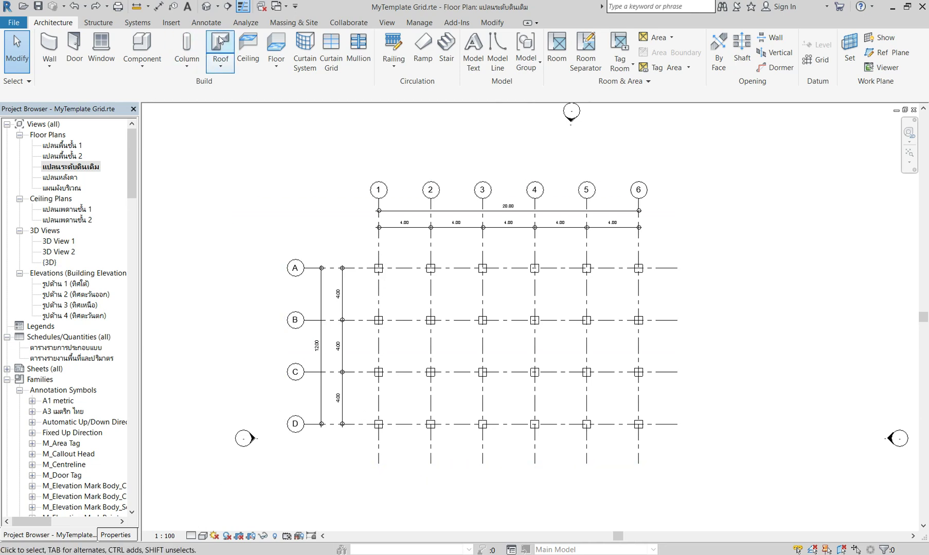
{"action": "left_click", "coordinate": [206, 6]}
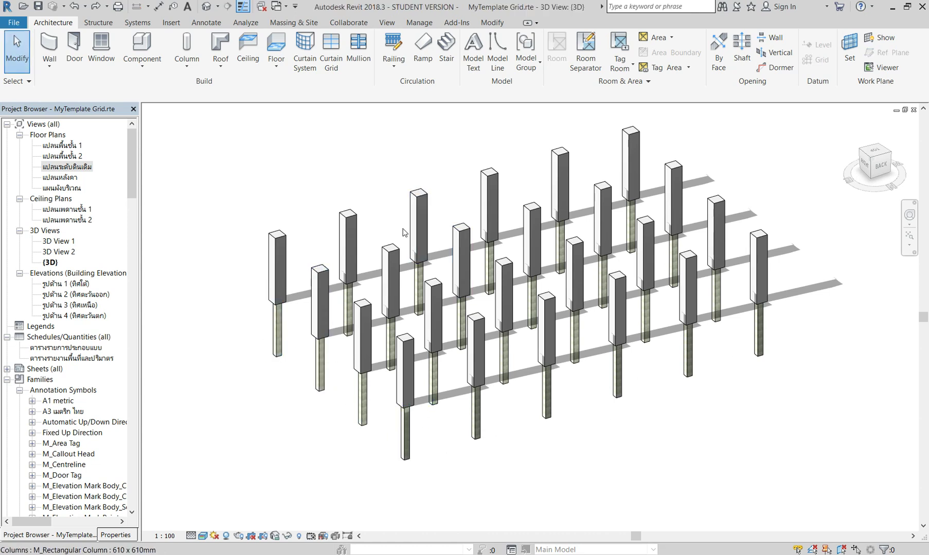
{"action": "left_click", "coordinate": [353, 228]}
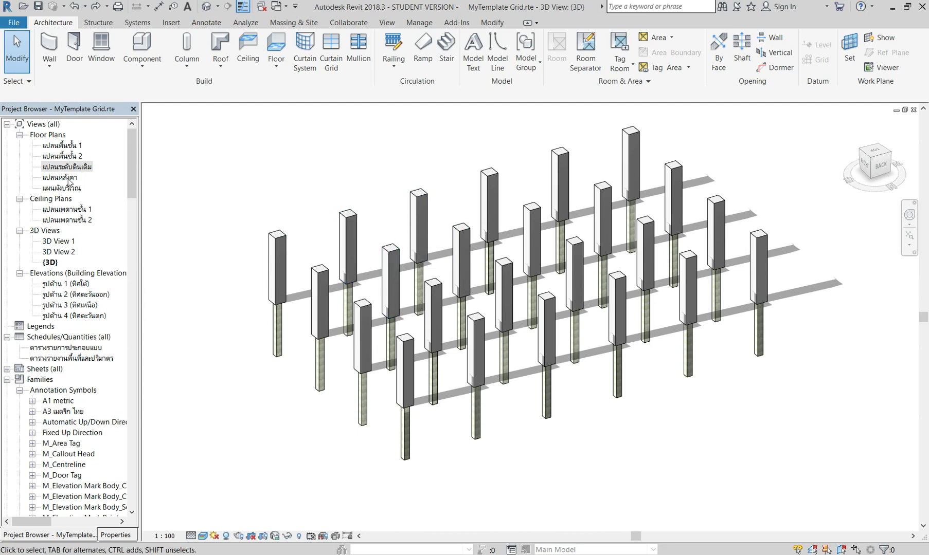
{"action": "double_click", "coordinate": [75, 167]}
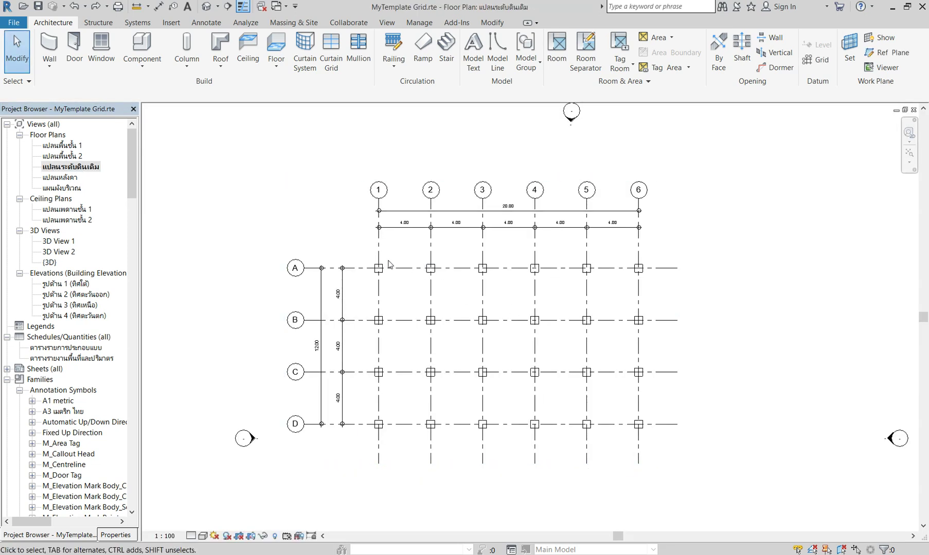
{"action": "left_click_drag", "start_coordinate": [358, 251], "coordinate": [663, 444]}
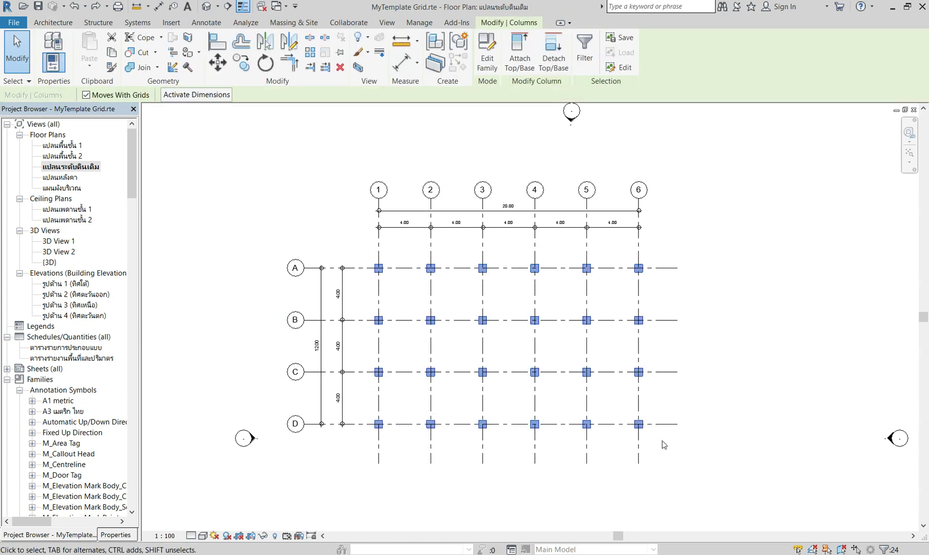
Delete the 24 selected columns, dismiss the save reminder, and show the ground-level plan's view properties.
{"action": "left_click", "coordinate": [340, 67]}
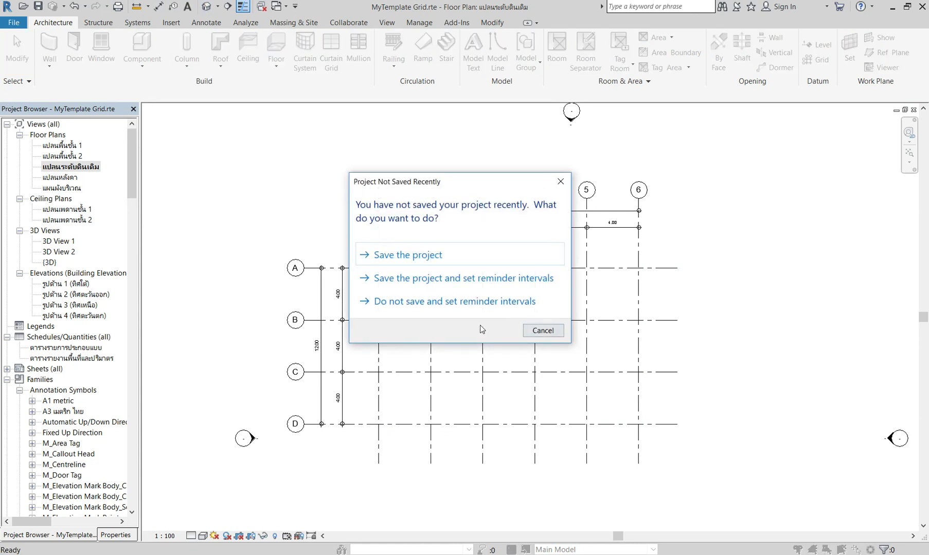
{"action": "left_click", "coordinate": [548, 331]}
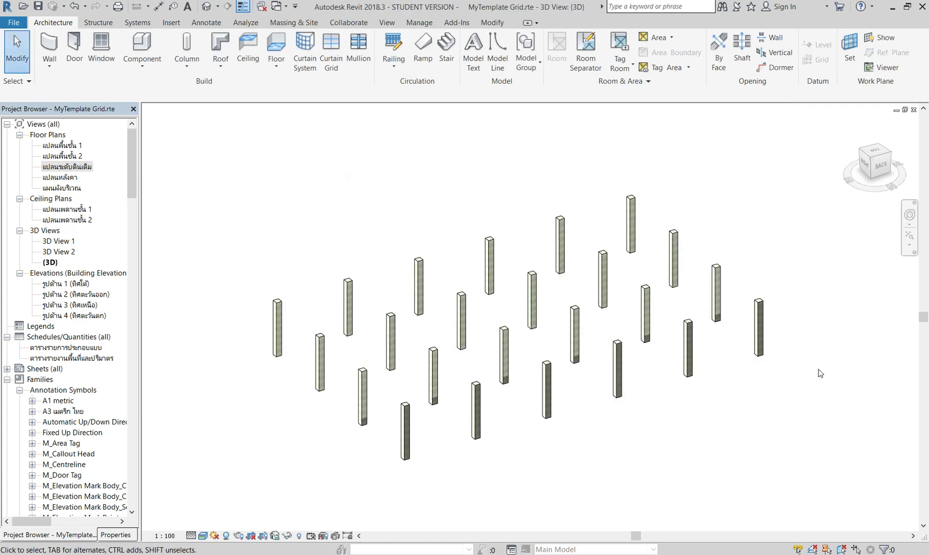
{"action": "scroll", "coordinate": [819, 377], "scroll_direction": "up", "scroll_amount": 1}
{"action": "scroll", "coordinate": [636, 311], "scroll_direction": "down", "scroll_amount": 1}
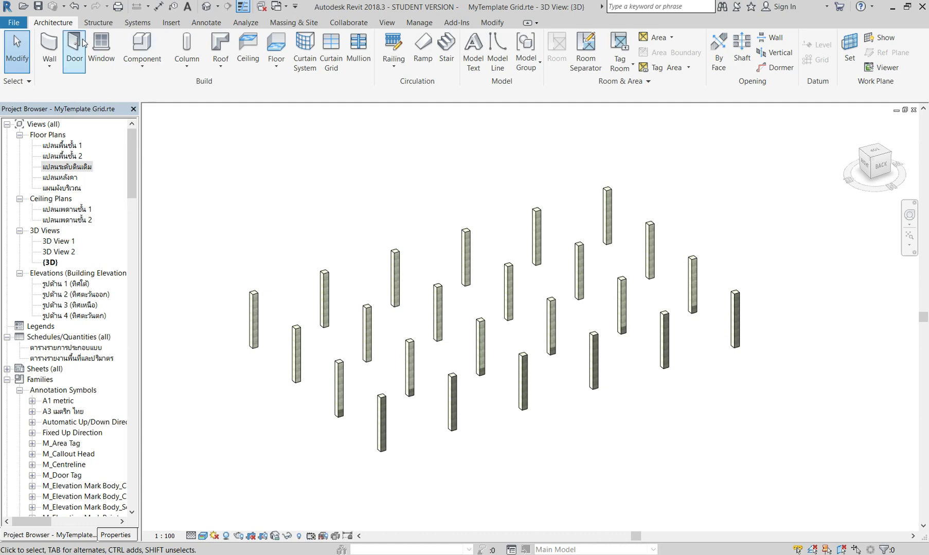
{"action": "double_click", "coordinate": [85, 165]}
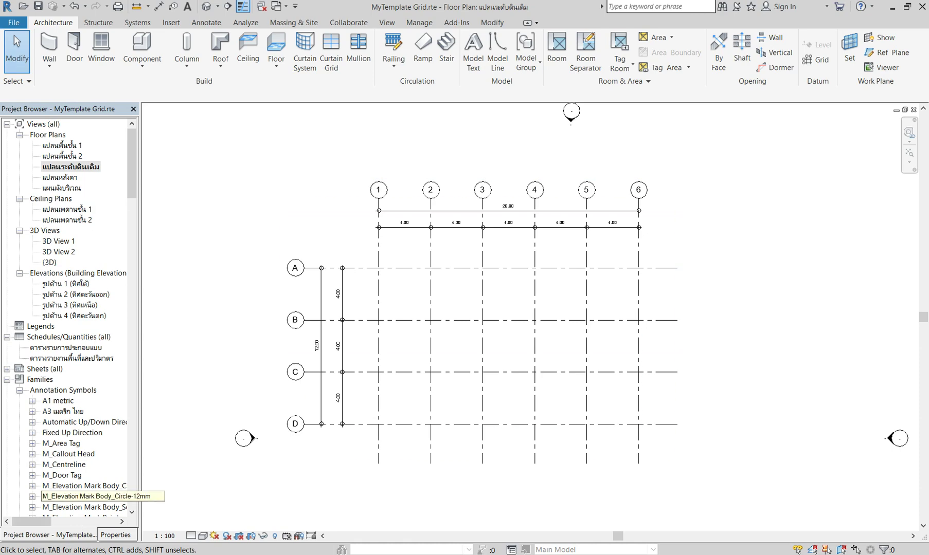
{"action": "left_click", "coordinate": [113, 535]}
Set the ground-level plan's View Range view depth to Unlimited.
{"action": "scroll", "coordinate": [75, 308], "scroll_direction": "down", "scroll_amount": 5}
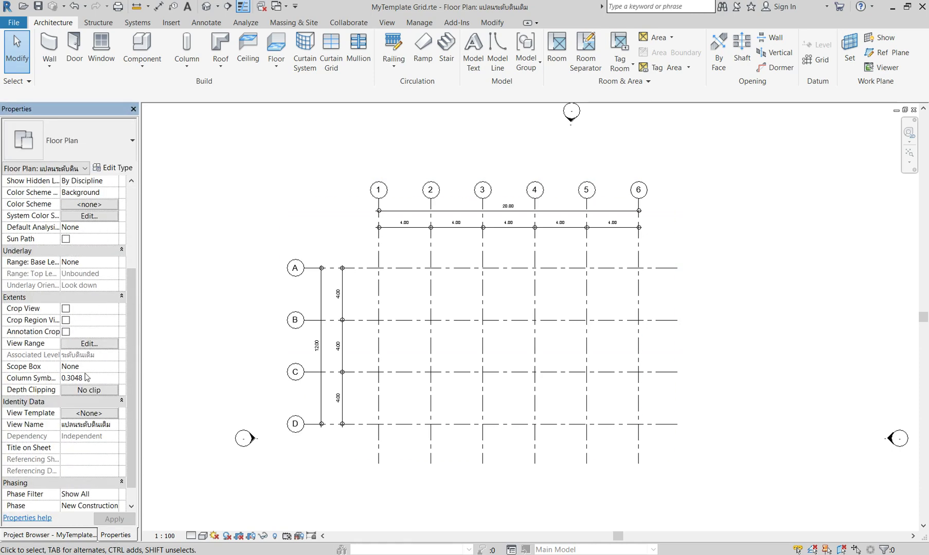
{"action": "left_click", "coordinate": [85, 348]}
{"action": "left_click", "coordinate": [466, 321]}
{"action": "left_click", "coordinate": [463, 346]}
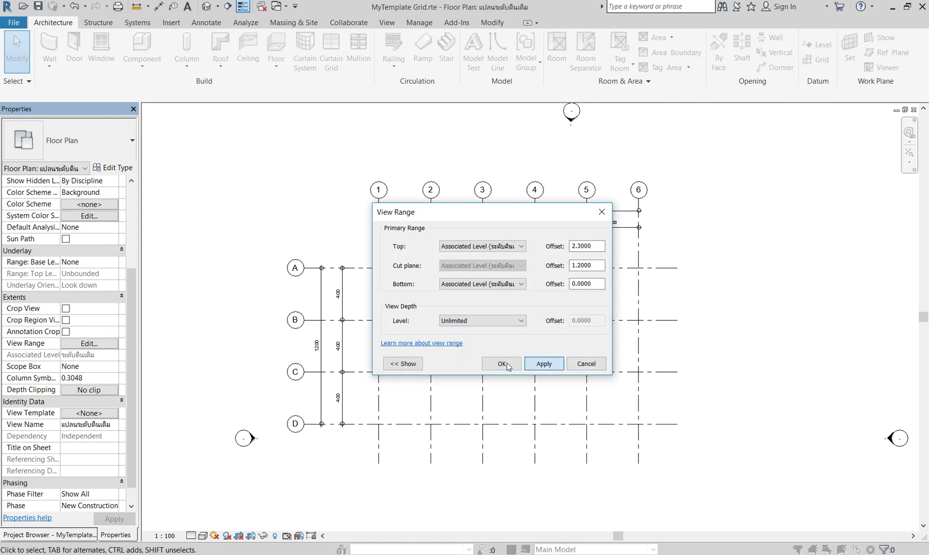
{"action": "left_click", "coordinate": [507, 364]}
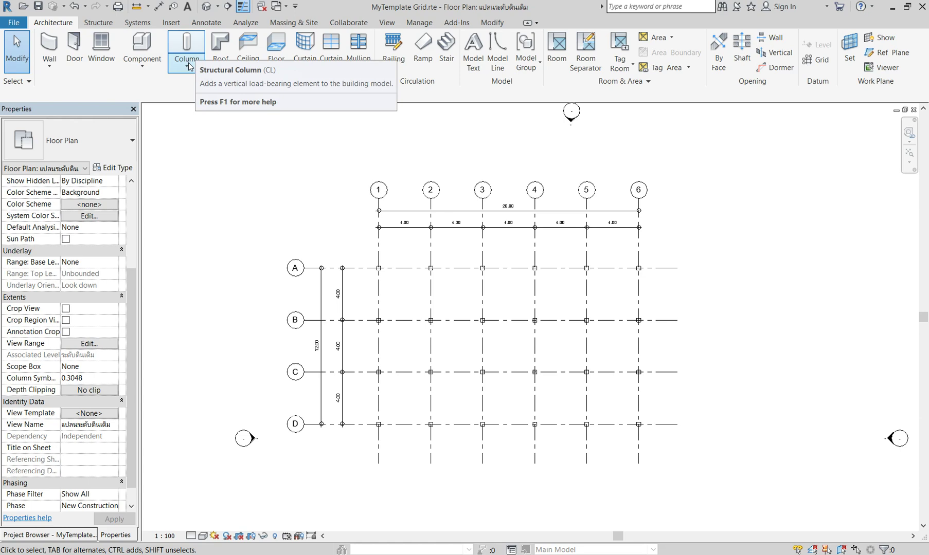
Start the Structure Isolated foundation tool and agree to load a foundation family.
{"action": "left_click", "coordinate": [111, 25]}
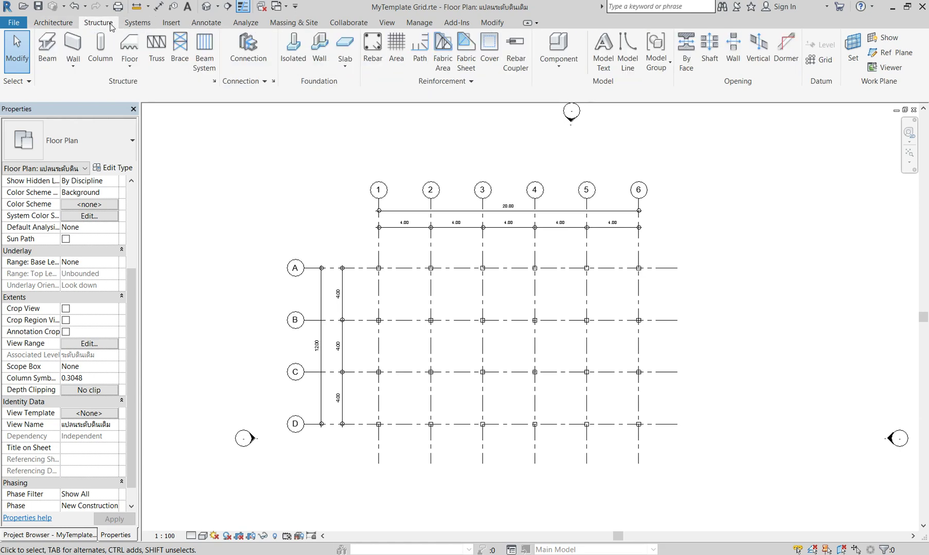
{"action": "left_click", "coordinate": [296, 62]}
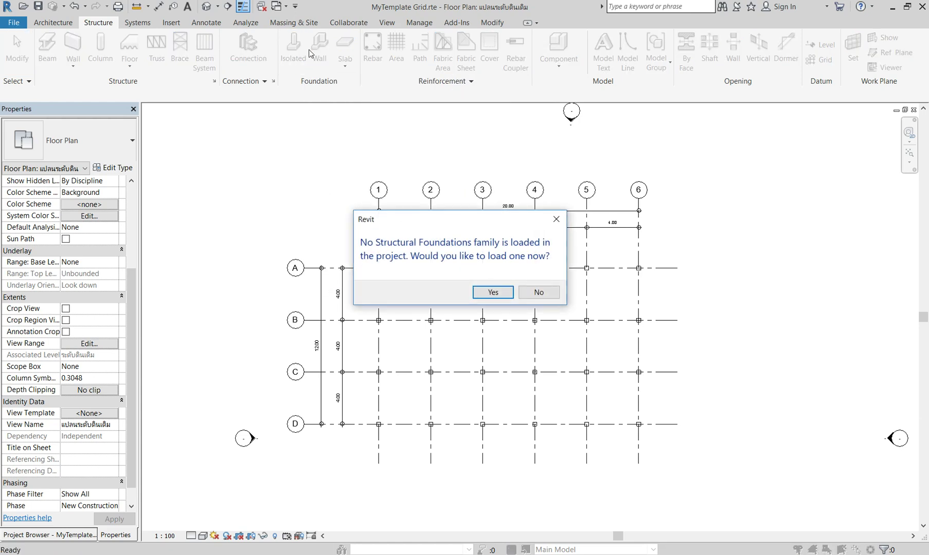
{"action": "left_click", "coordinate": [490, 293]}
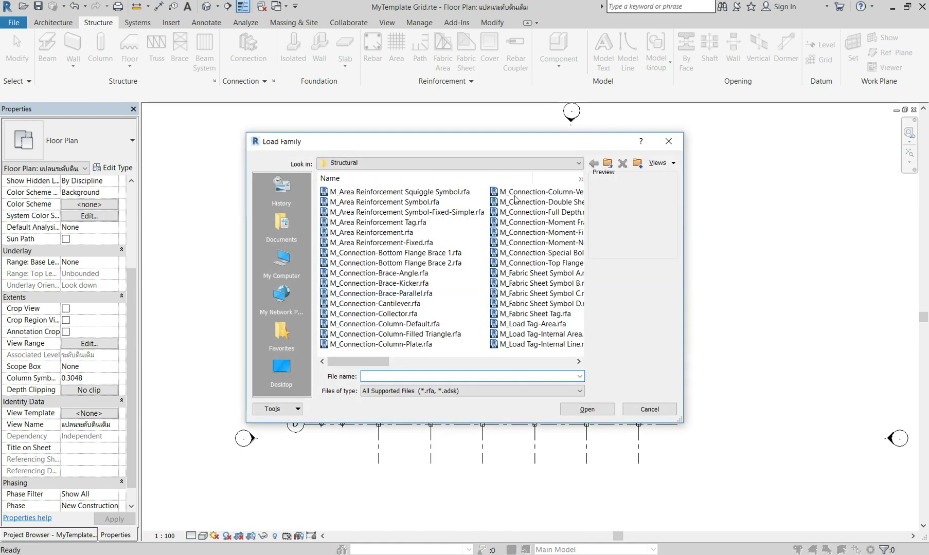
Browse Local Disk (F:) to the exercise folder and load Footing.rfa.
{"action": "left_click", "coordinate": [548, 163]}
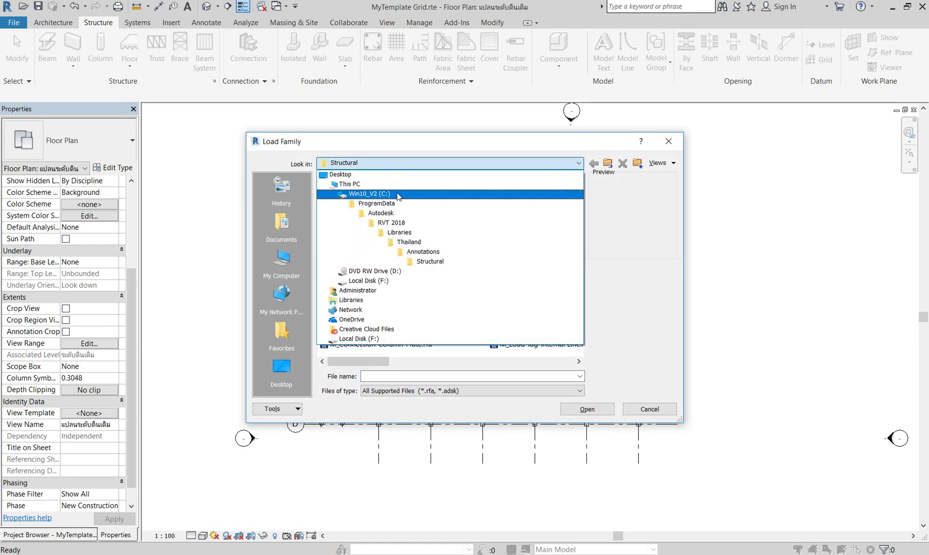
{"action": "left_click", "coordinate": [397, 196]}
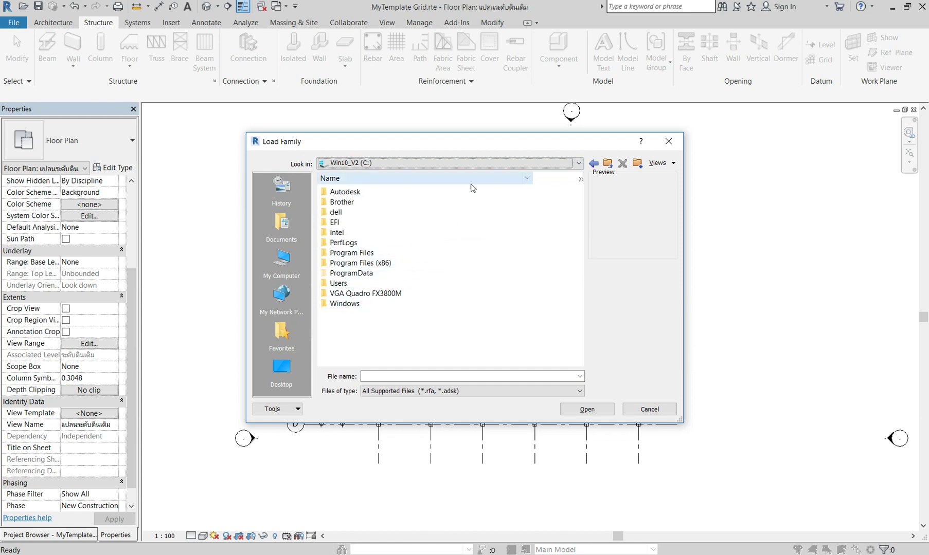
{"action": "left_click", "coordinate": [562, 165]}
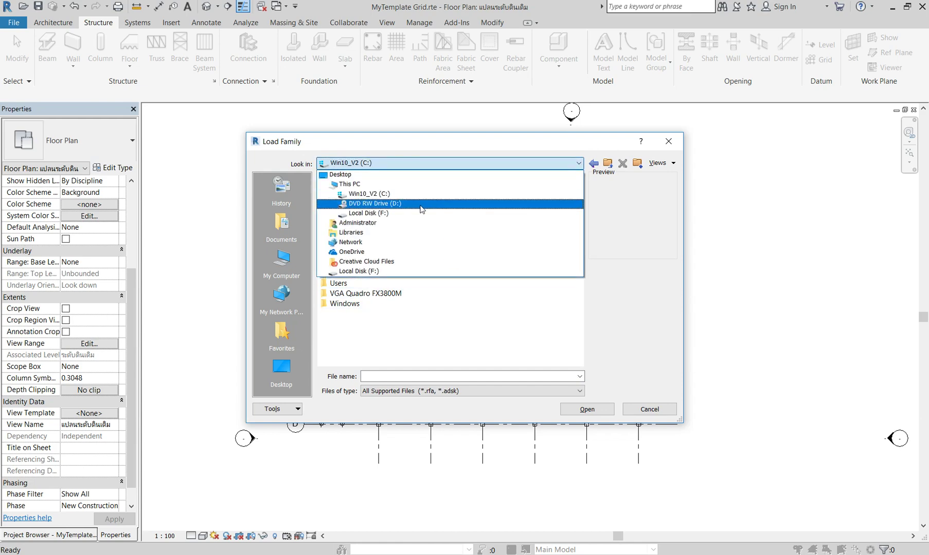
{"action": "left_click", "coordinate": [407, 214]}
{"action": "scroll", "coordinate": [405, 338], "scroll_direction": "down", "scroll_amount": 5}
{"action": "scroll", "coordinate": [405, 338], "scroll_direction": "up", "scroll_amount": 3}
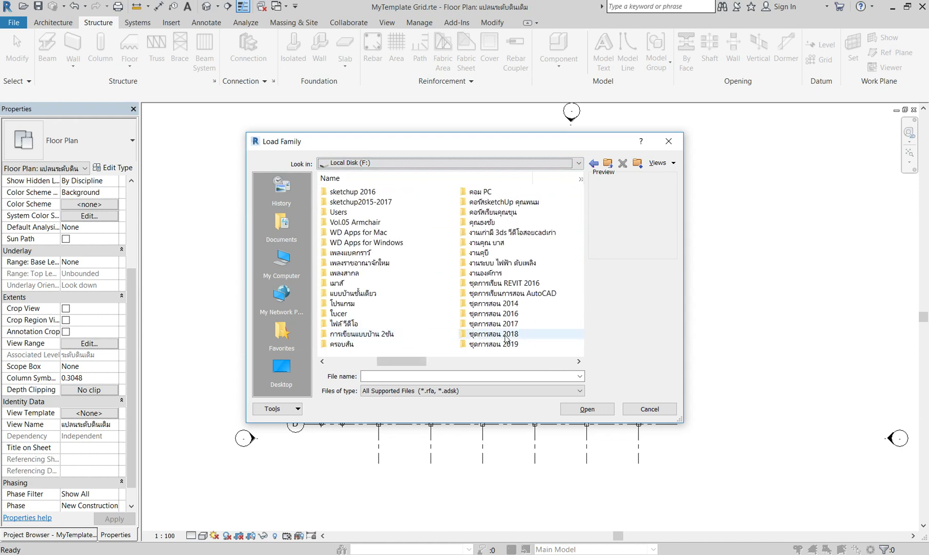
{"action": "scroll", "coordinate": [505, 339], "scroll_direction": "down", "scroll_amount": 2}
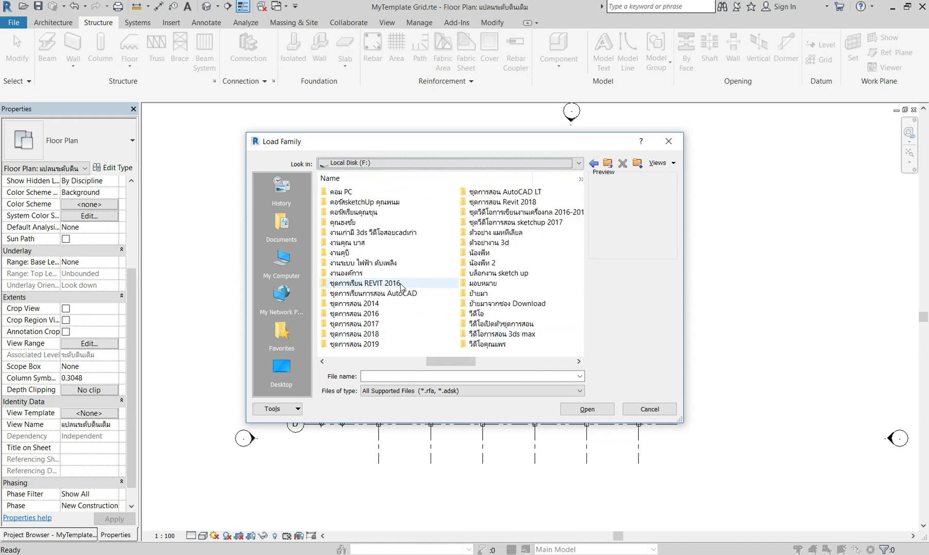
{"action": "scroll", "coordinate": [401, 287], "scroll_direction": "down", "scroll_amount": 3}
{"action": "scroll", "coordinate": [396, 245], "scroll_direction": "up", "scroll_amount": 2}
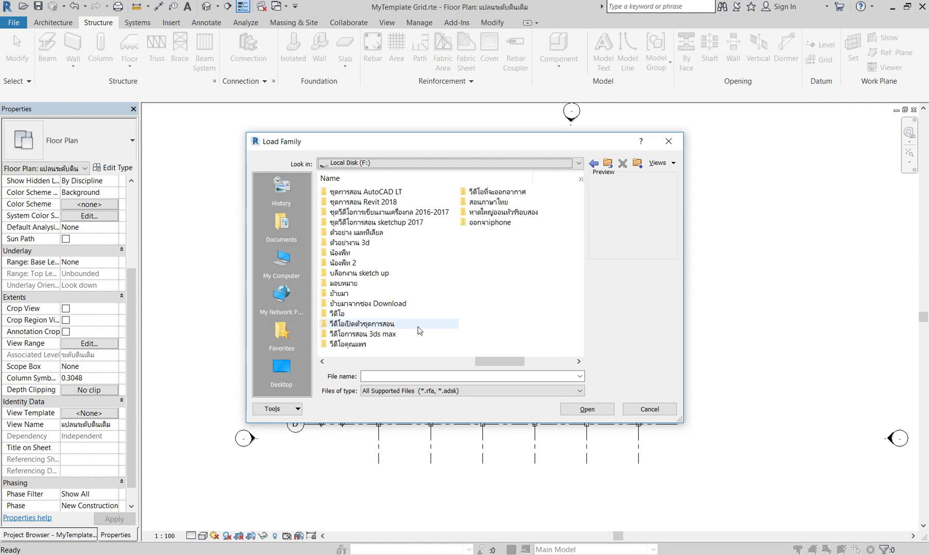
{"action": "double_click", "coordinate": [363, 201]}
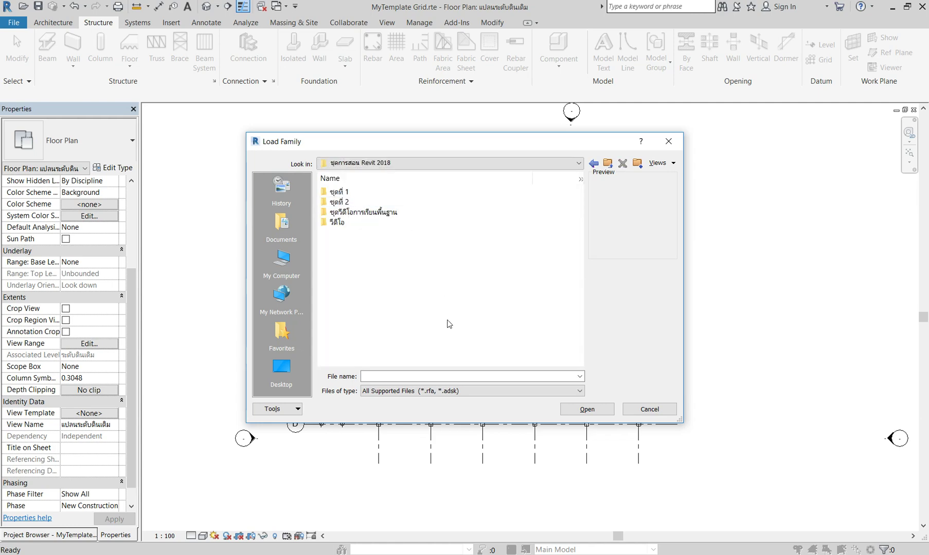
{"action": "double_click", "coordinate": [355, 212]}
{"action": "double_click", "coordinate": [350, 201]}
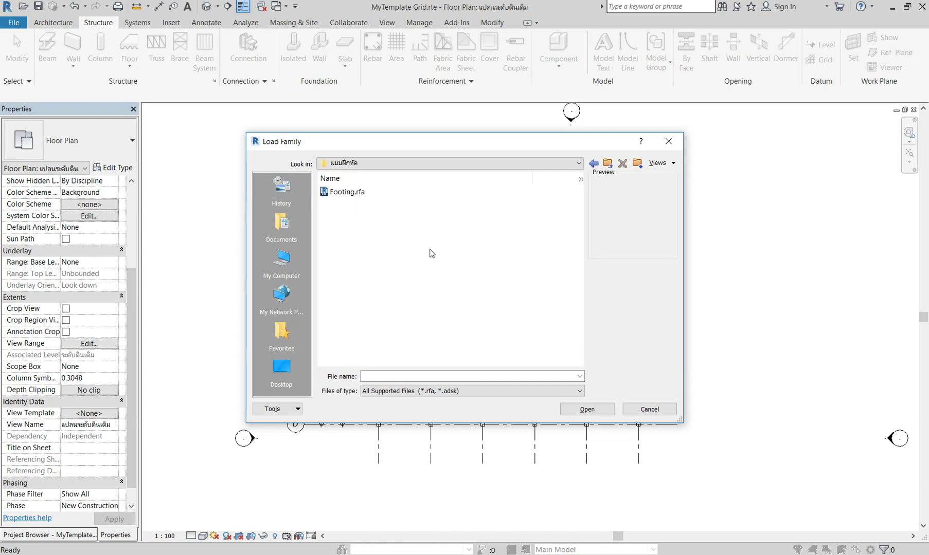
{"action": "left_click", "coordinate": [348, 197]}
{"action": "left_click", "coordinate": [587, 409]}
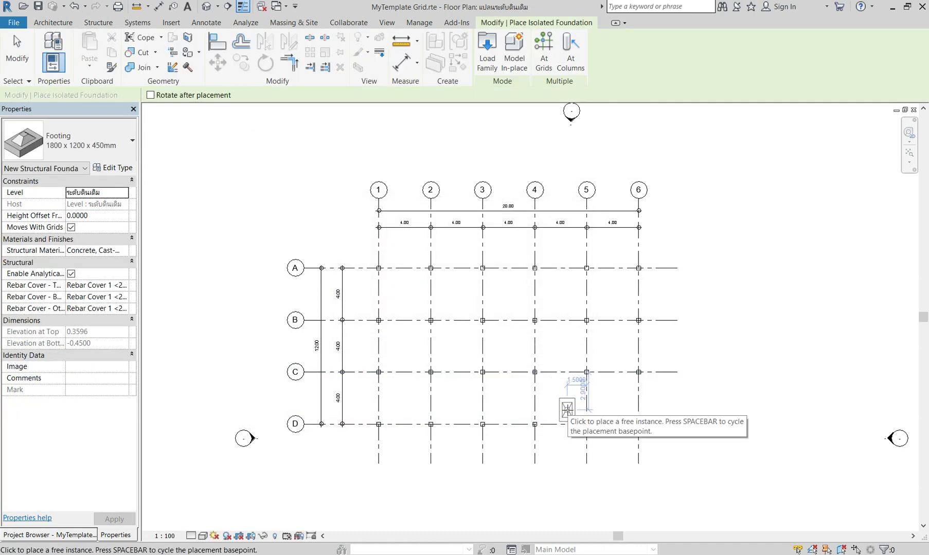
Place 1800 x 1200 x 450mm footings at all 24 intersections of grids A–D and 1–6 using At Grids.
{"action": "left_click", "coordinate": [543, 51]}
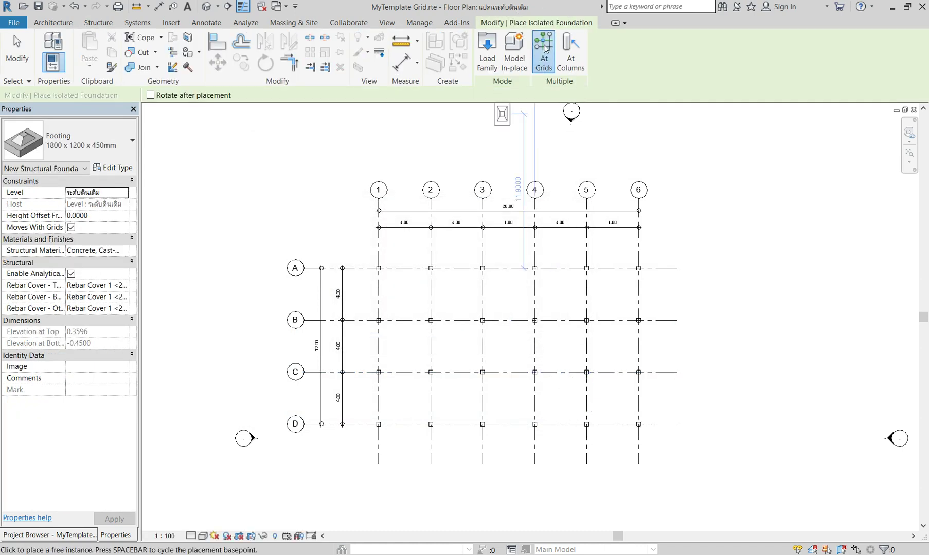
{"action": "left_click_drag", "start_coordinate": [653, 255], "coordinate": [358, 445]}
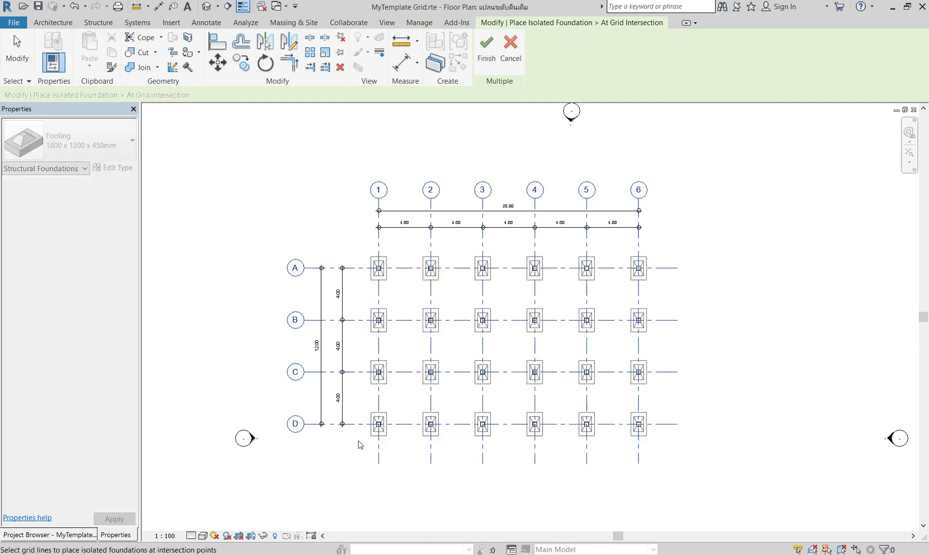
{"action": "left_click", "coordinate": [486, 52]}
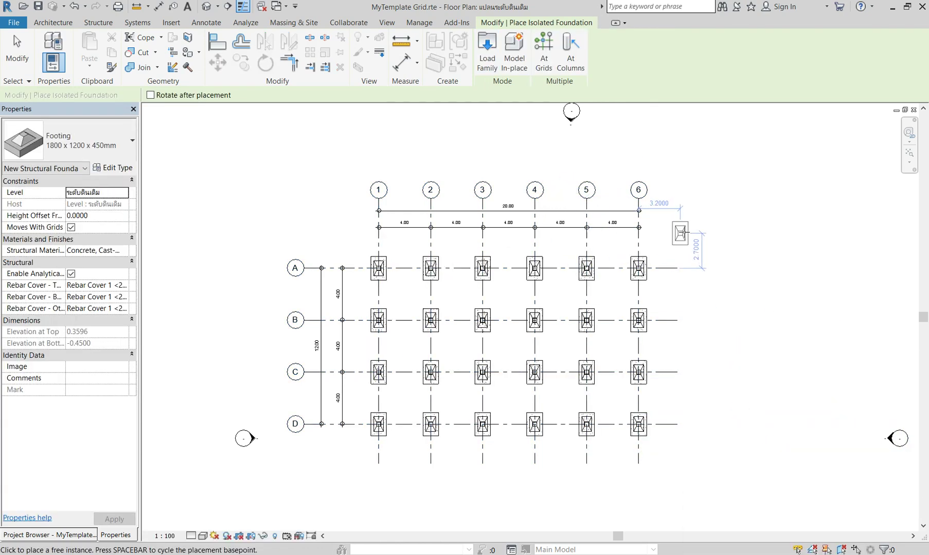
{"action": "key", "text": "Escape"}
{"action": "key", "text": "Escape"}
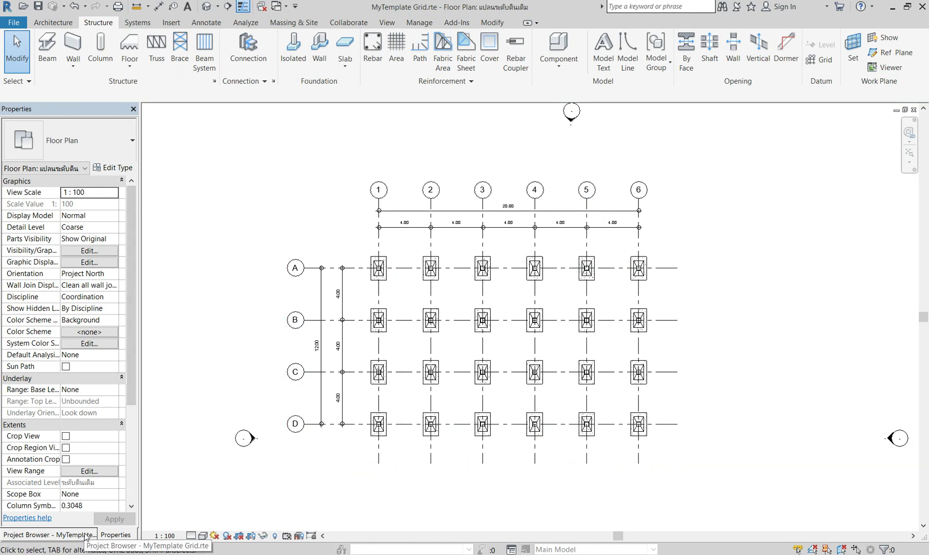
In the default 3D view, select a footing and orbit to confirm each column sits on its footing.
{"action": "left_click", "coordinate": [204, 9]}
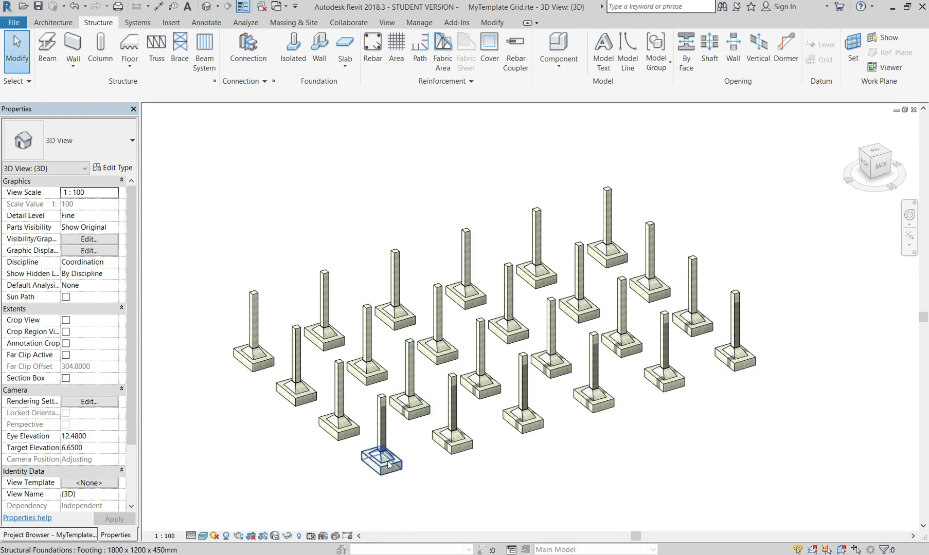
{"action": "scroll", "coordinate": [542, 394], "scroll_direction": "up", "scroll_amount": 3}
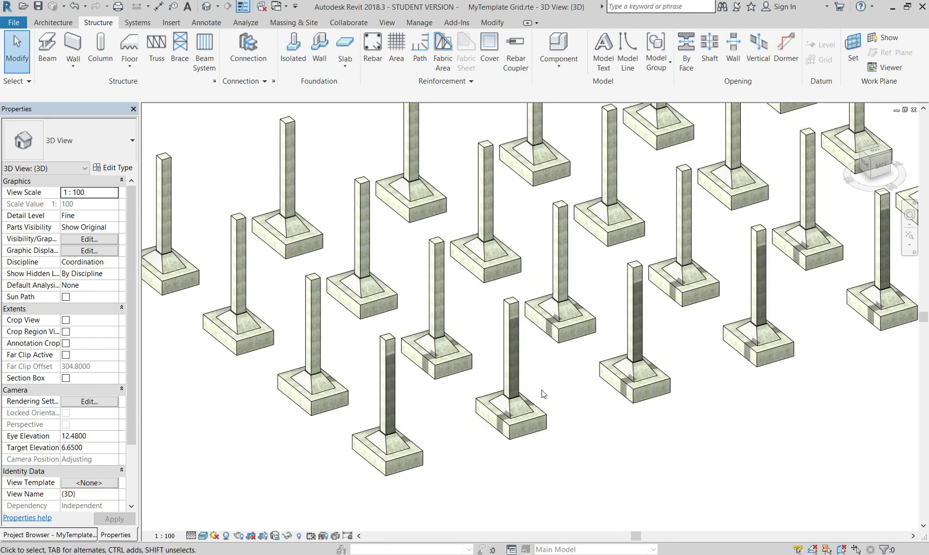
{"action": "scroll", "coordinate": [549, 402], "scroll_direction": "down", "scroll_amount": 1}
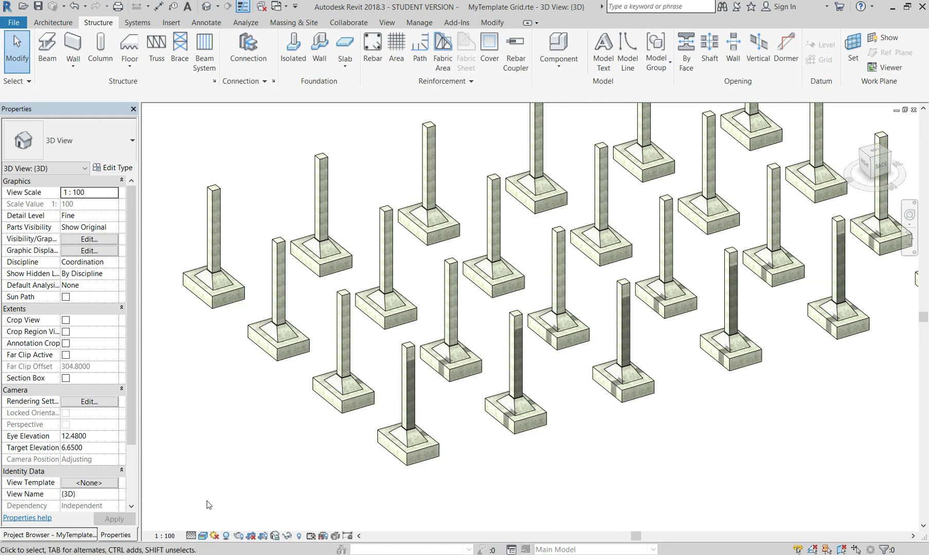
{"action": "left_click", "coordinate": [419, 454]}
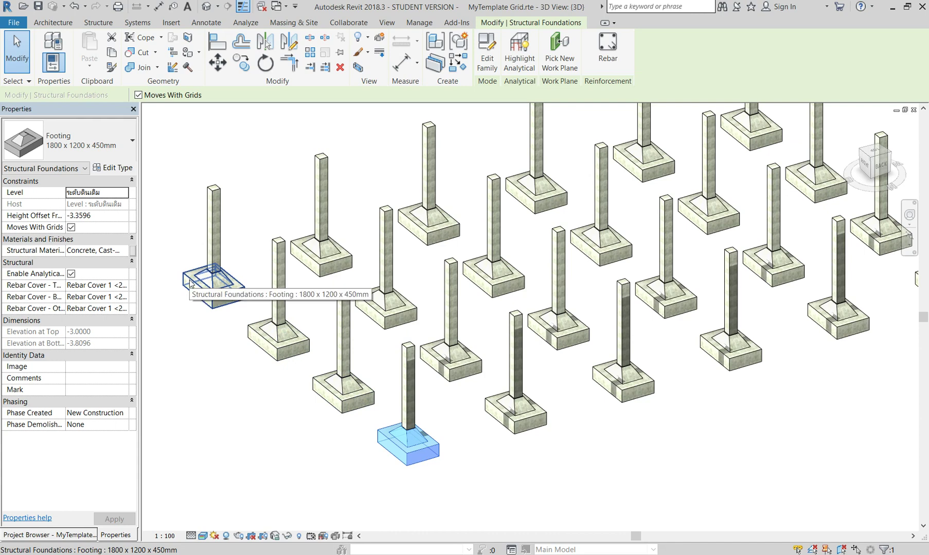
{"action": "middle_click_drag", "start_coordinate": [430, 512], "coordinate": [426, 415], "text": "shift"}
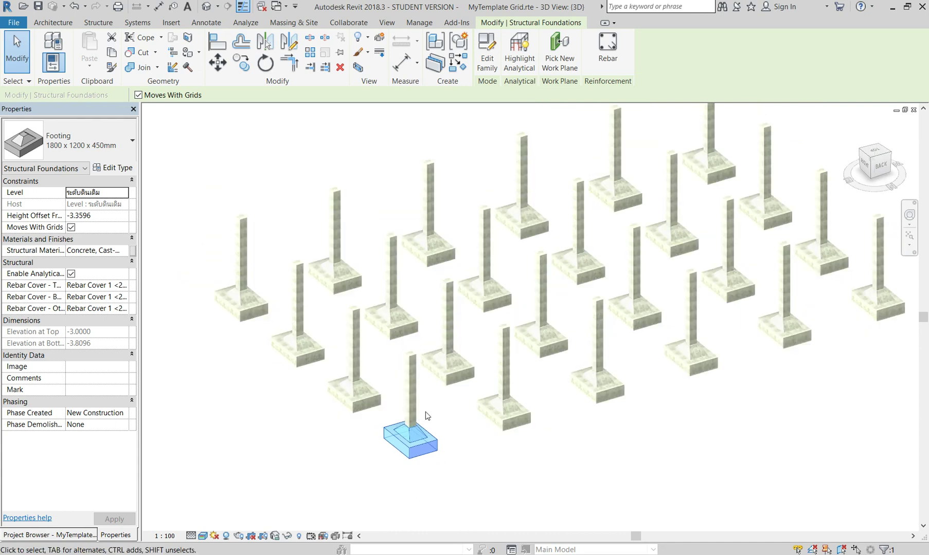
{"action": "scroll", "coordinate": [425, 415], "scroll_direction": "down", "scroll_amount": 2}
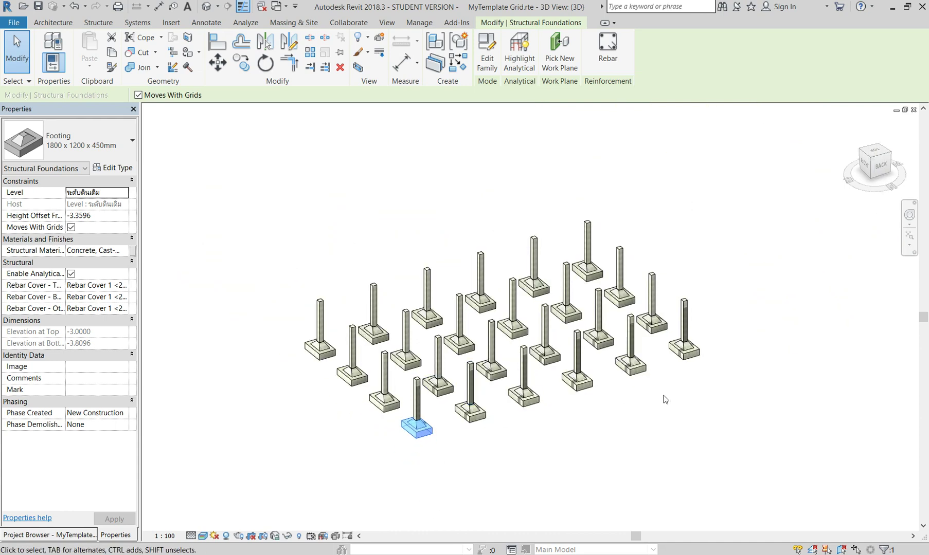
{"action": "scroll", "coordinate": [663, 400], "scroll_direction": "up", "scroll_amount": 1}
{"action": "scroll", "coordinate": [751, 370], "scroll_direction": "down", "scroll_amount": 1}
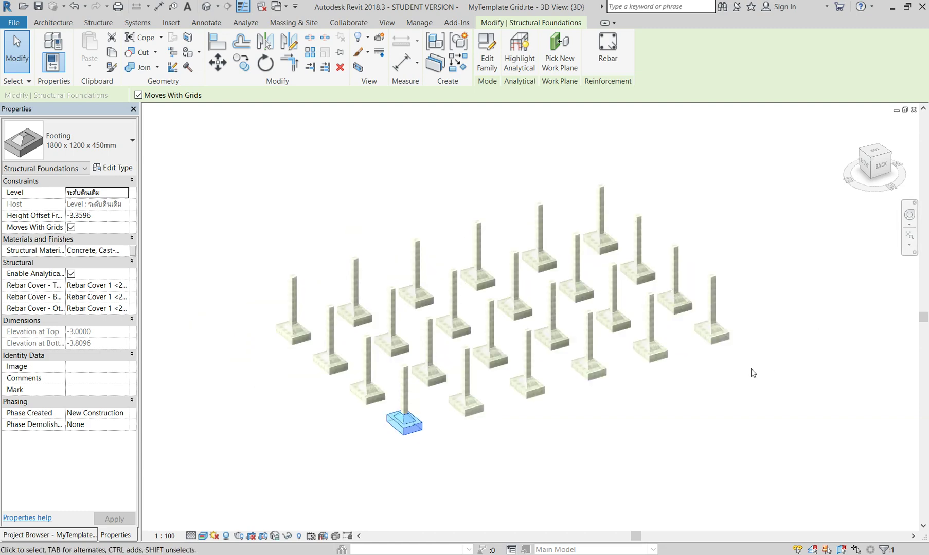